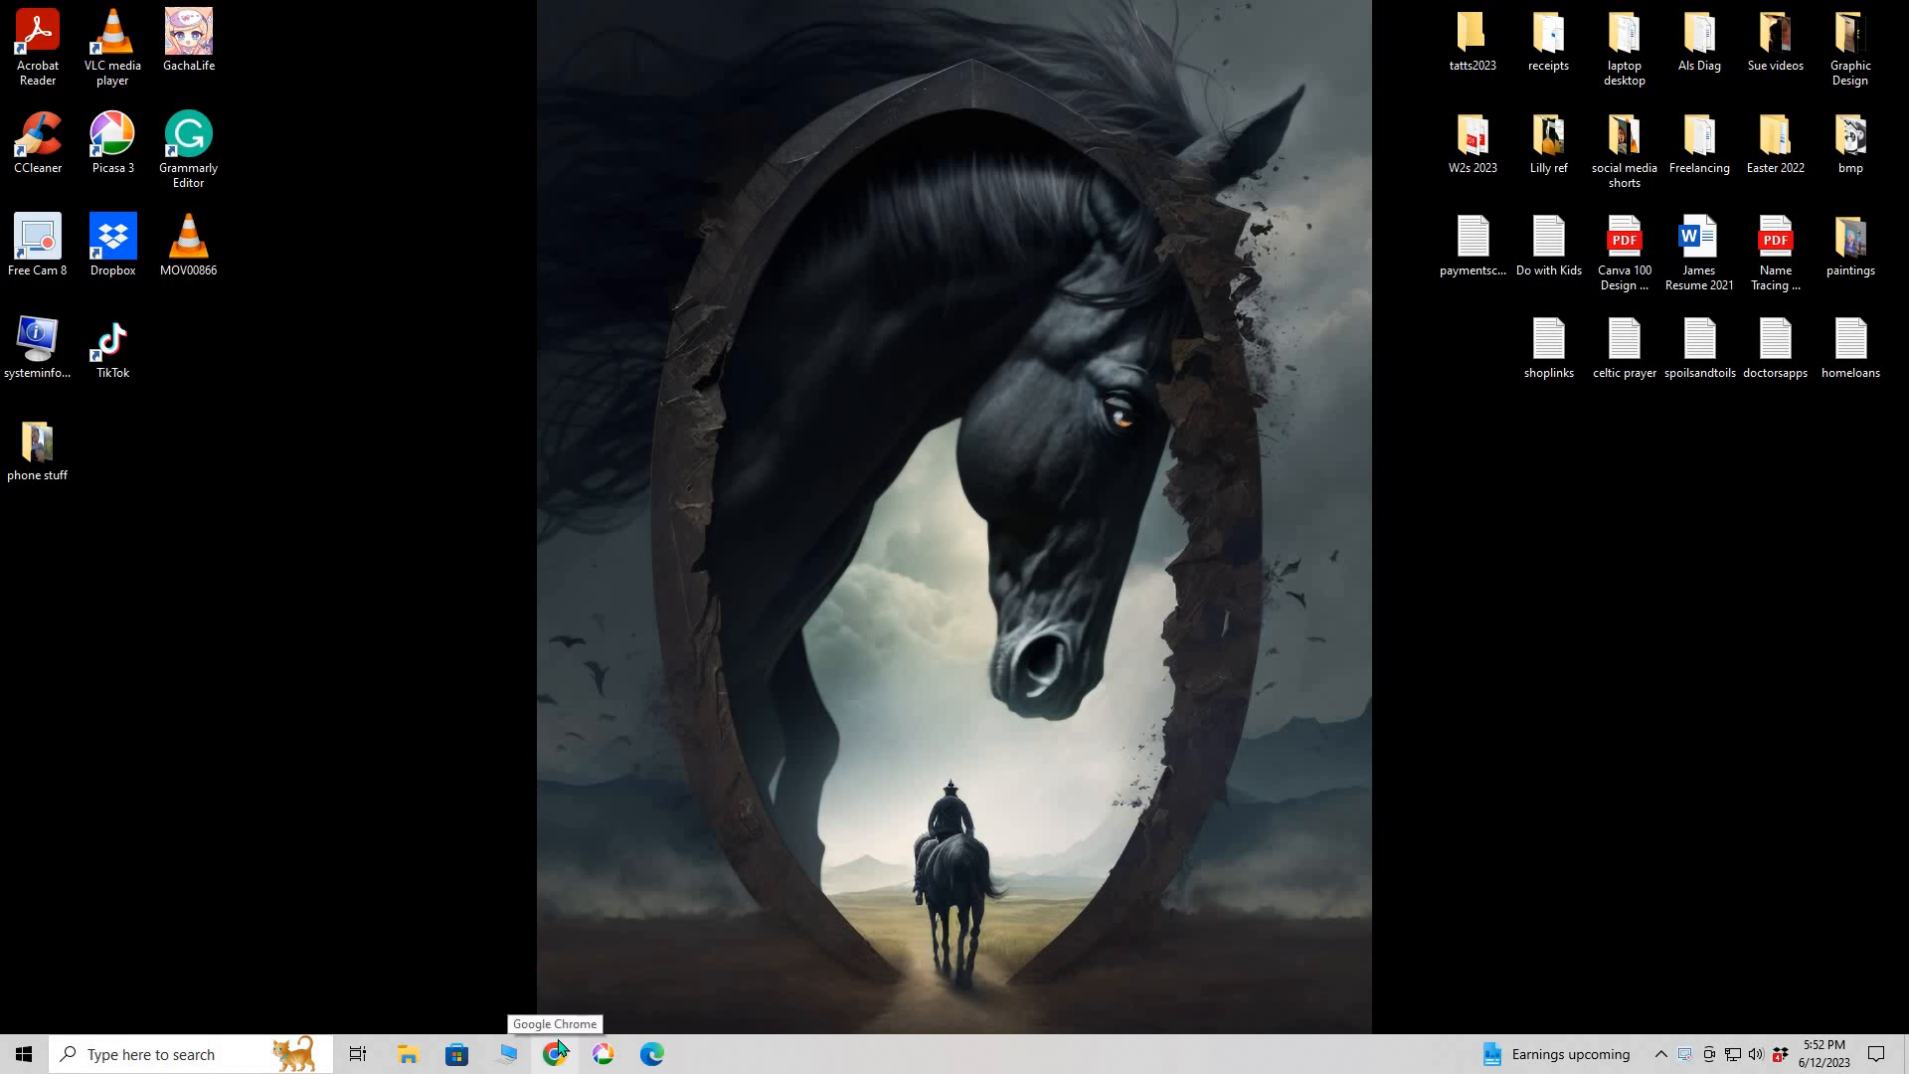
- Open Chrome with the Person 1 profile and leave only a new tab in a maximized window
click(560, 1046)
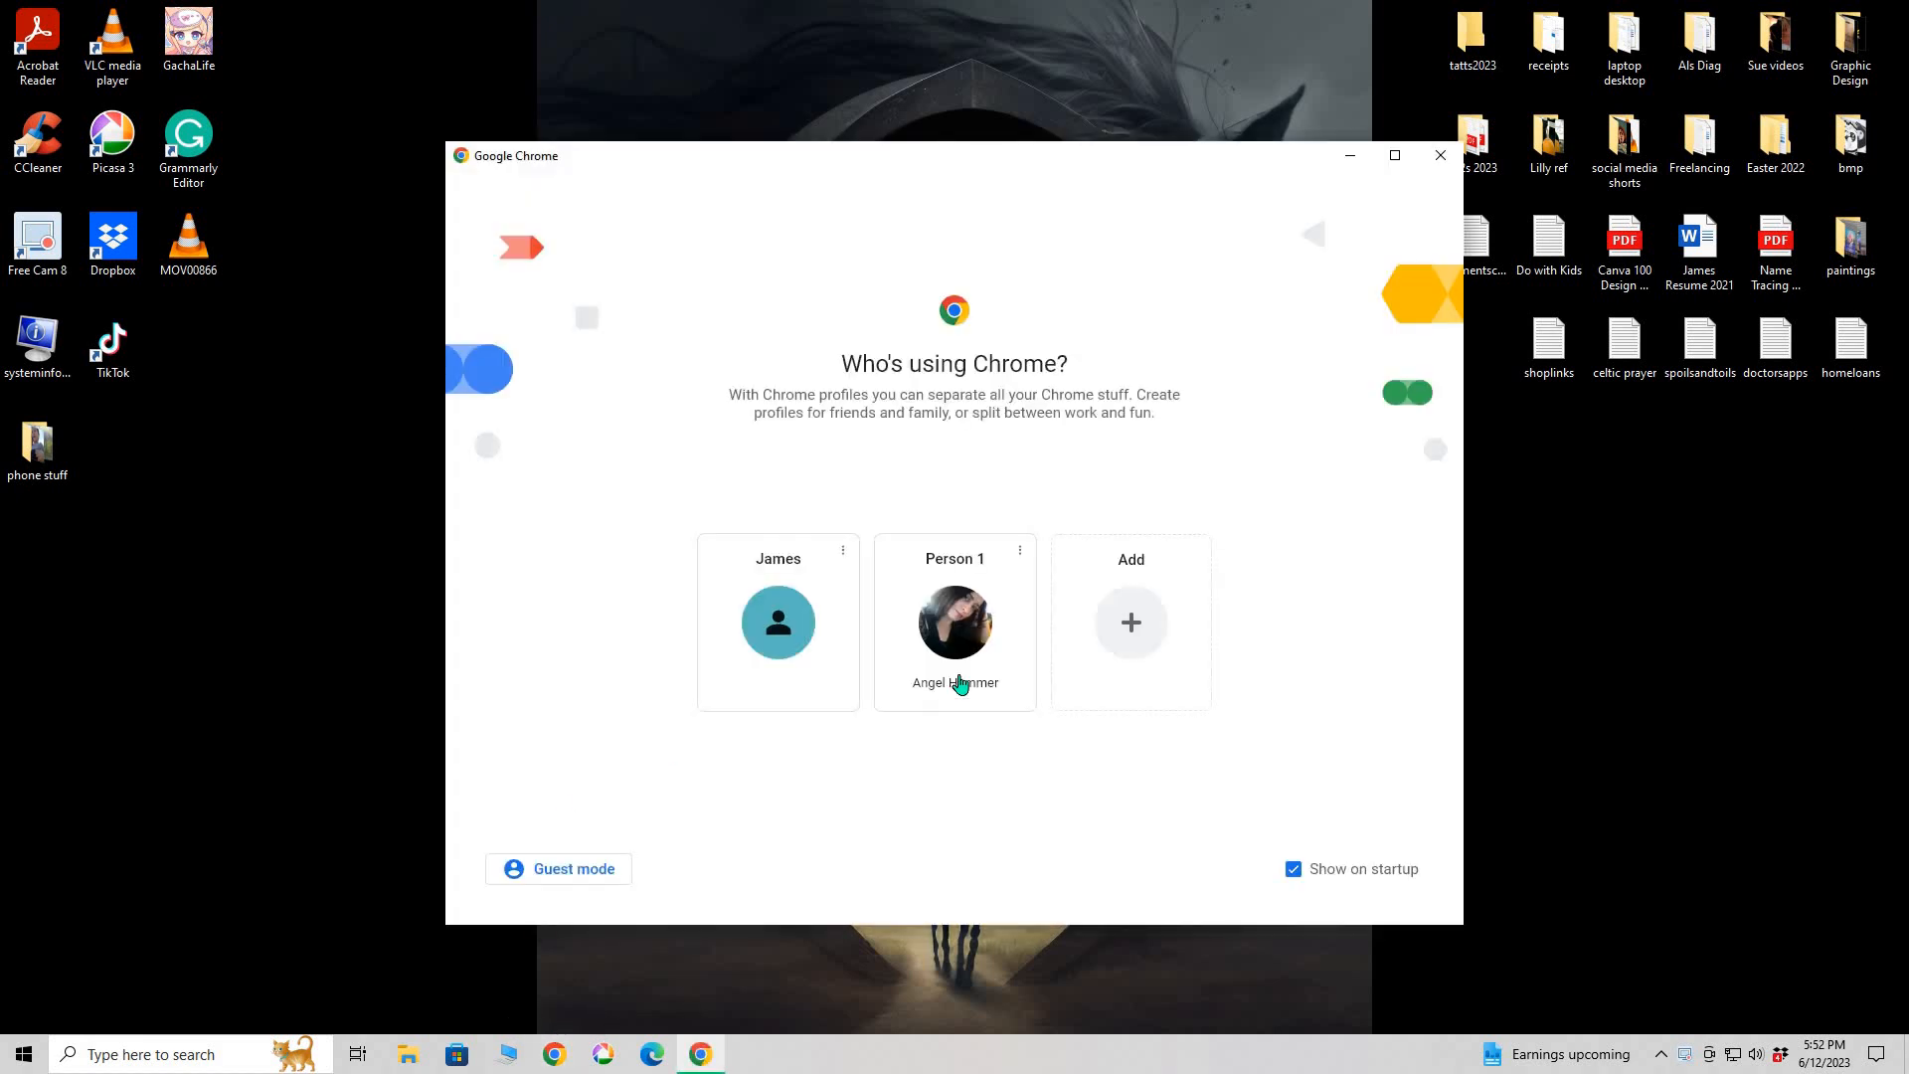
click(961, 683)
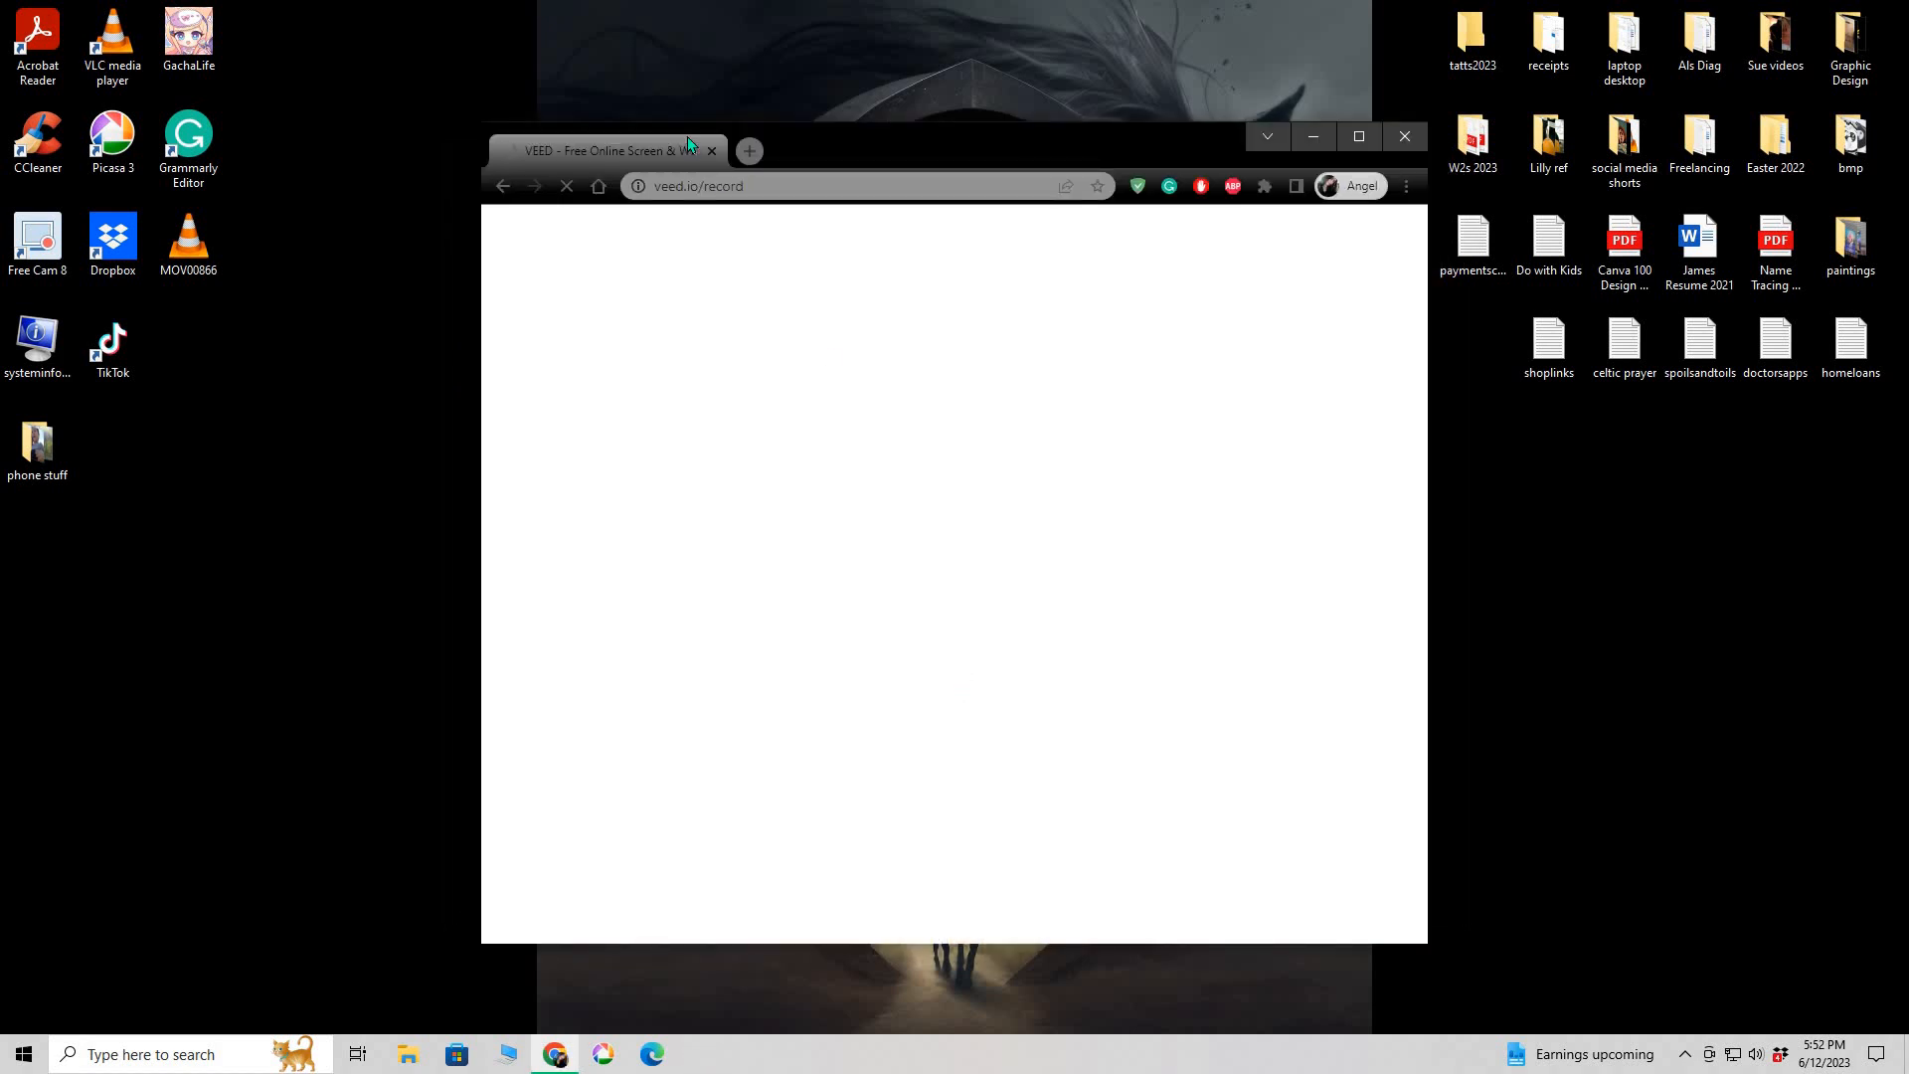
click(748, 152)
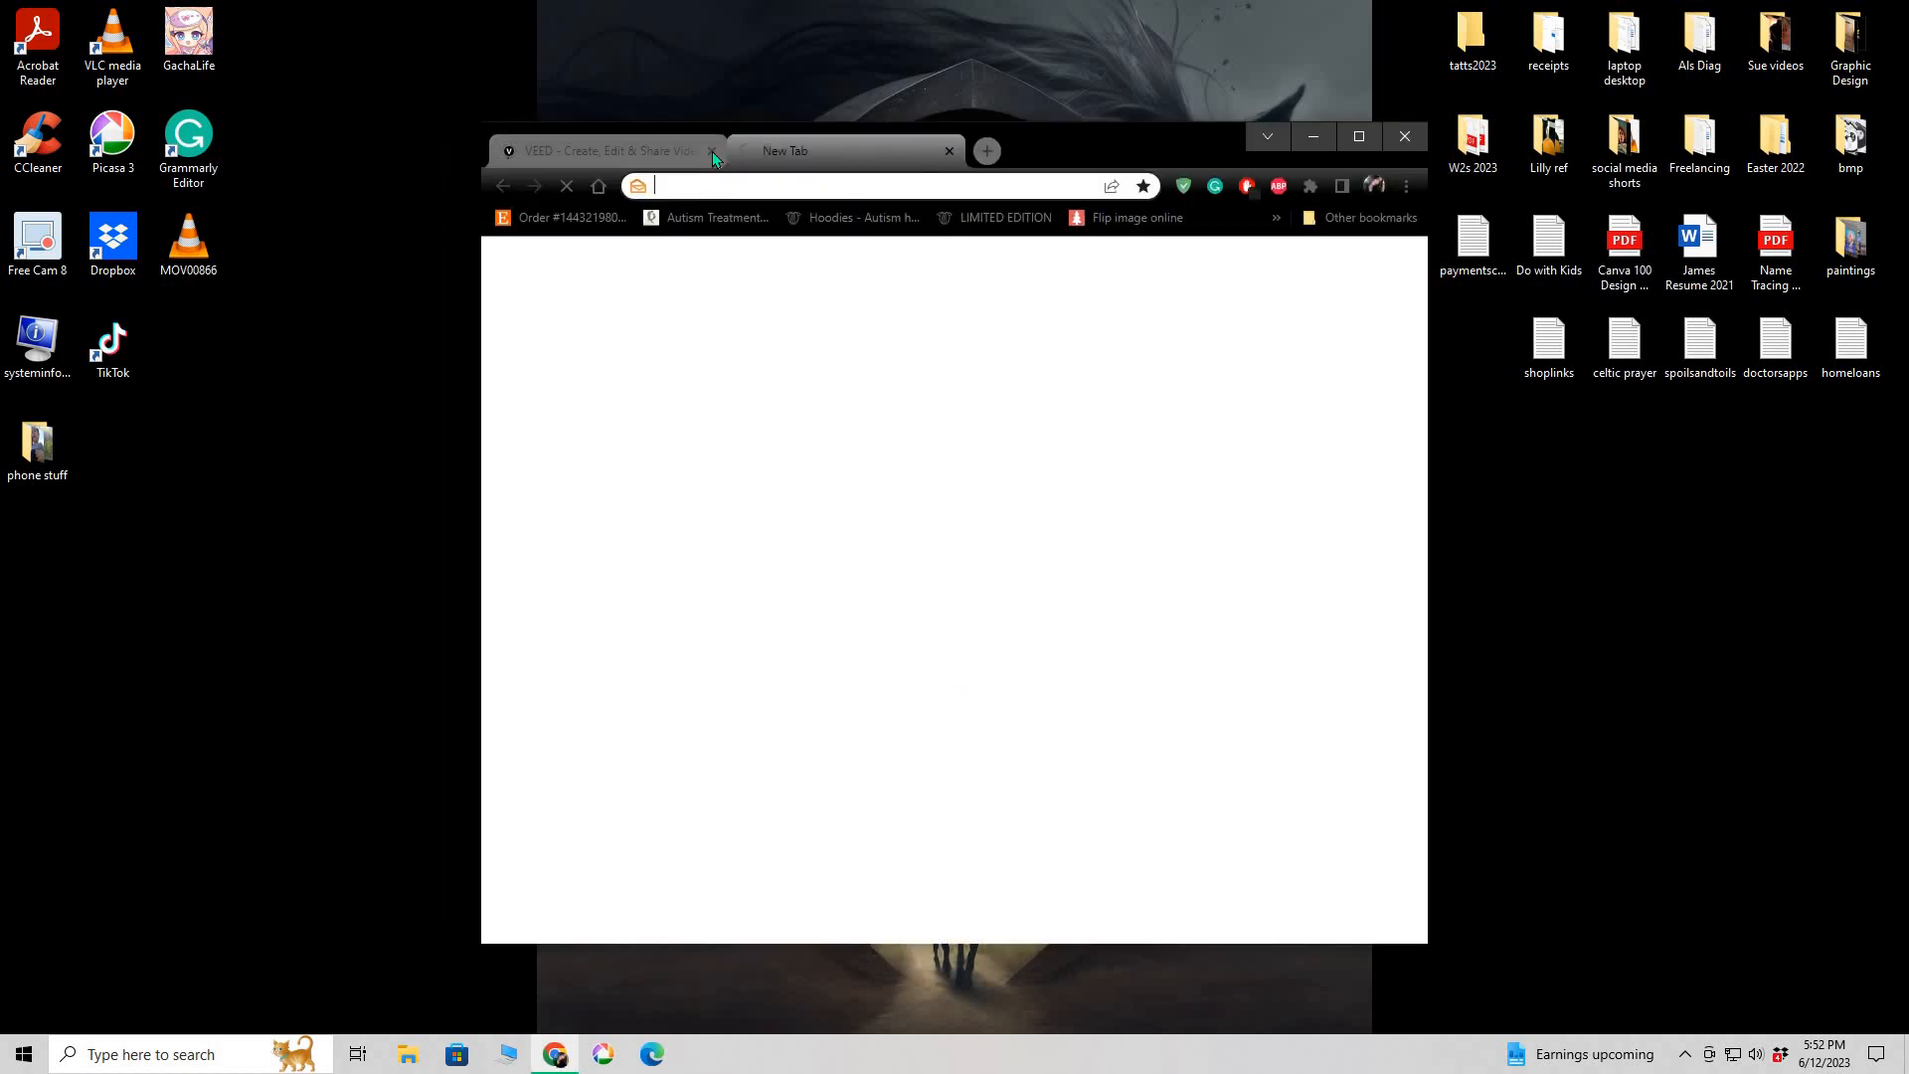
click(712, 151)
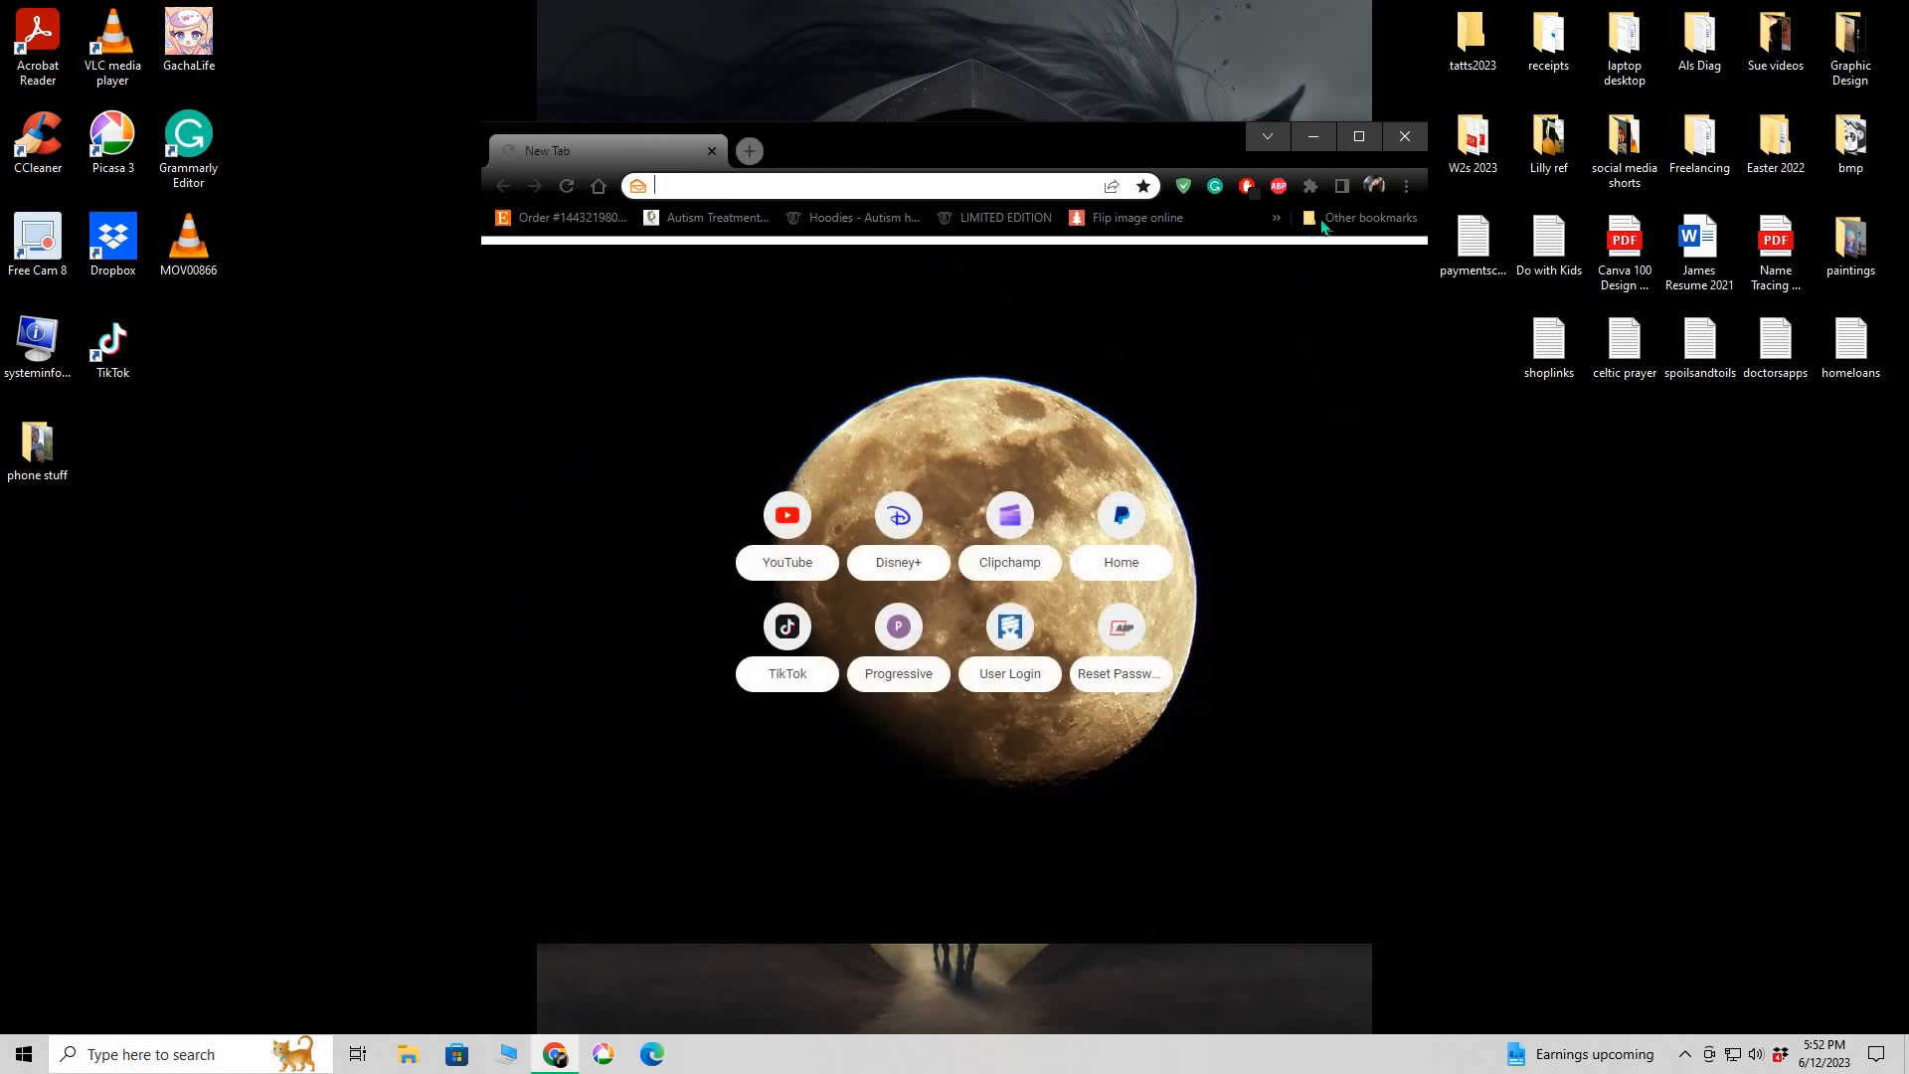
click(1360, 139)
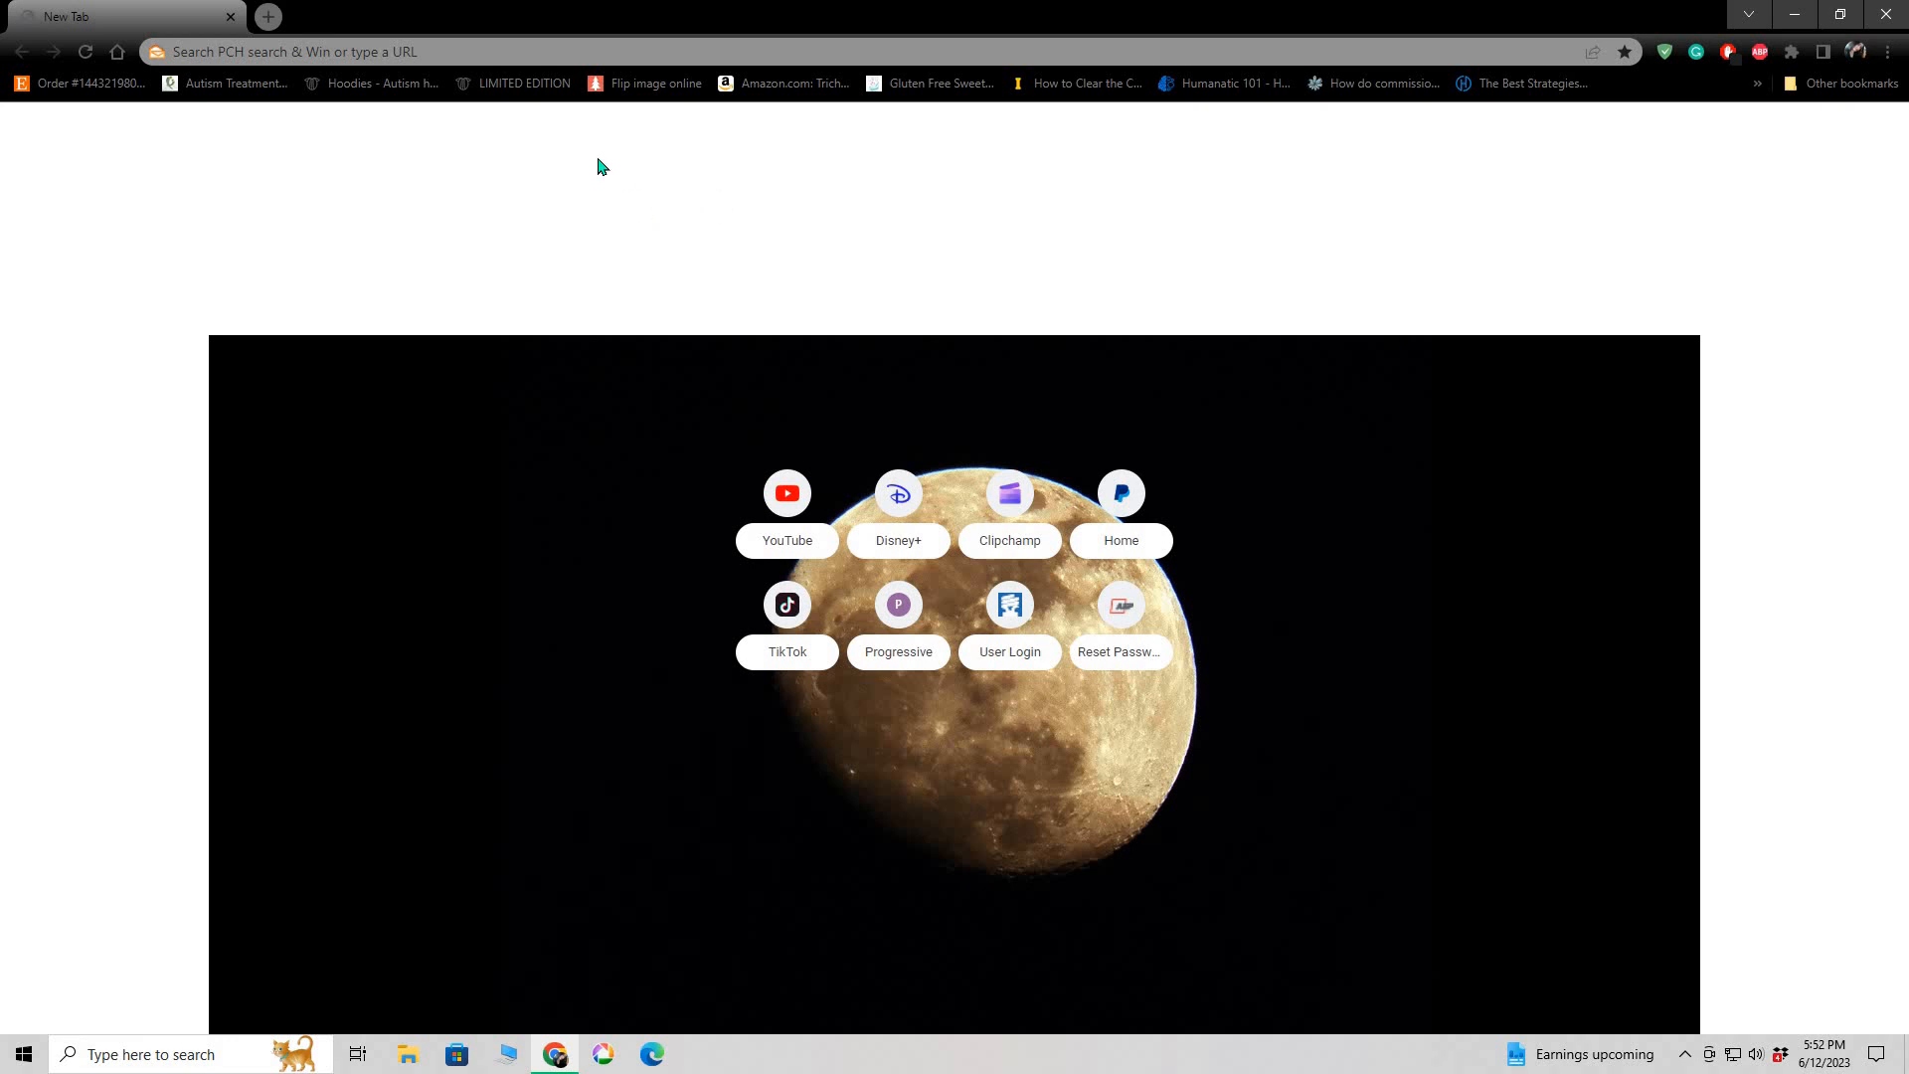
- Open the ChatGPT site at chat.openai.com in the current tab
click(448, 55)
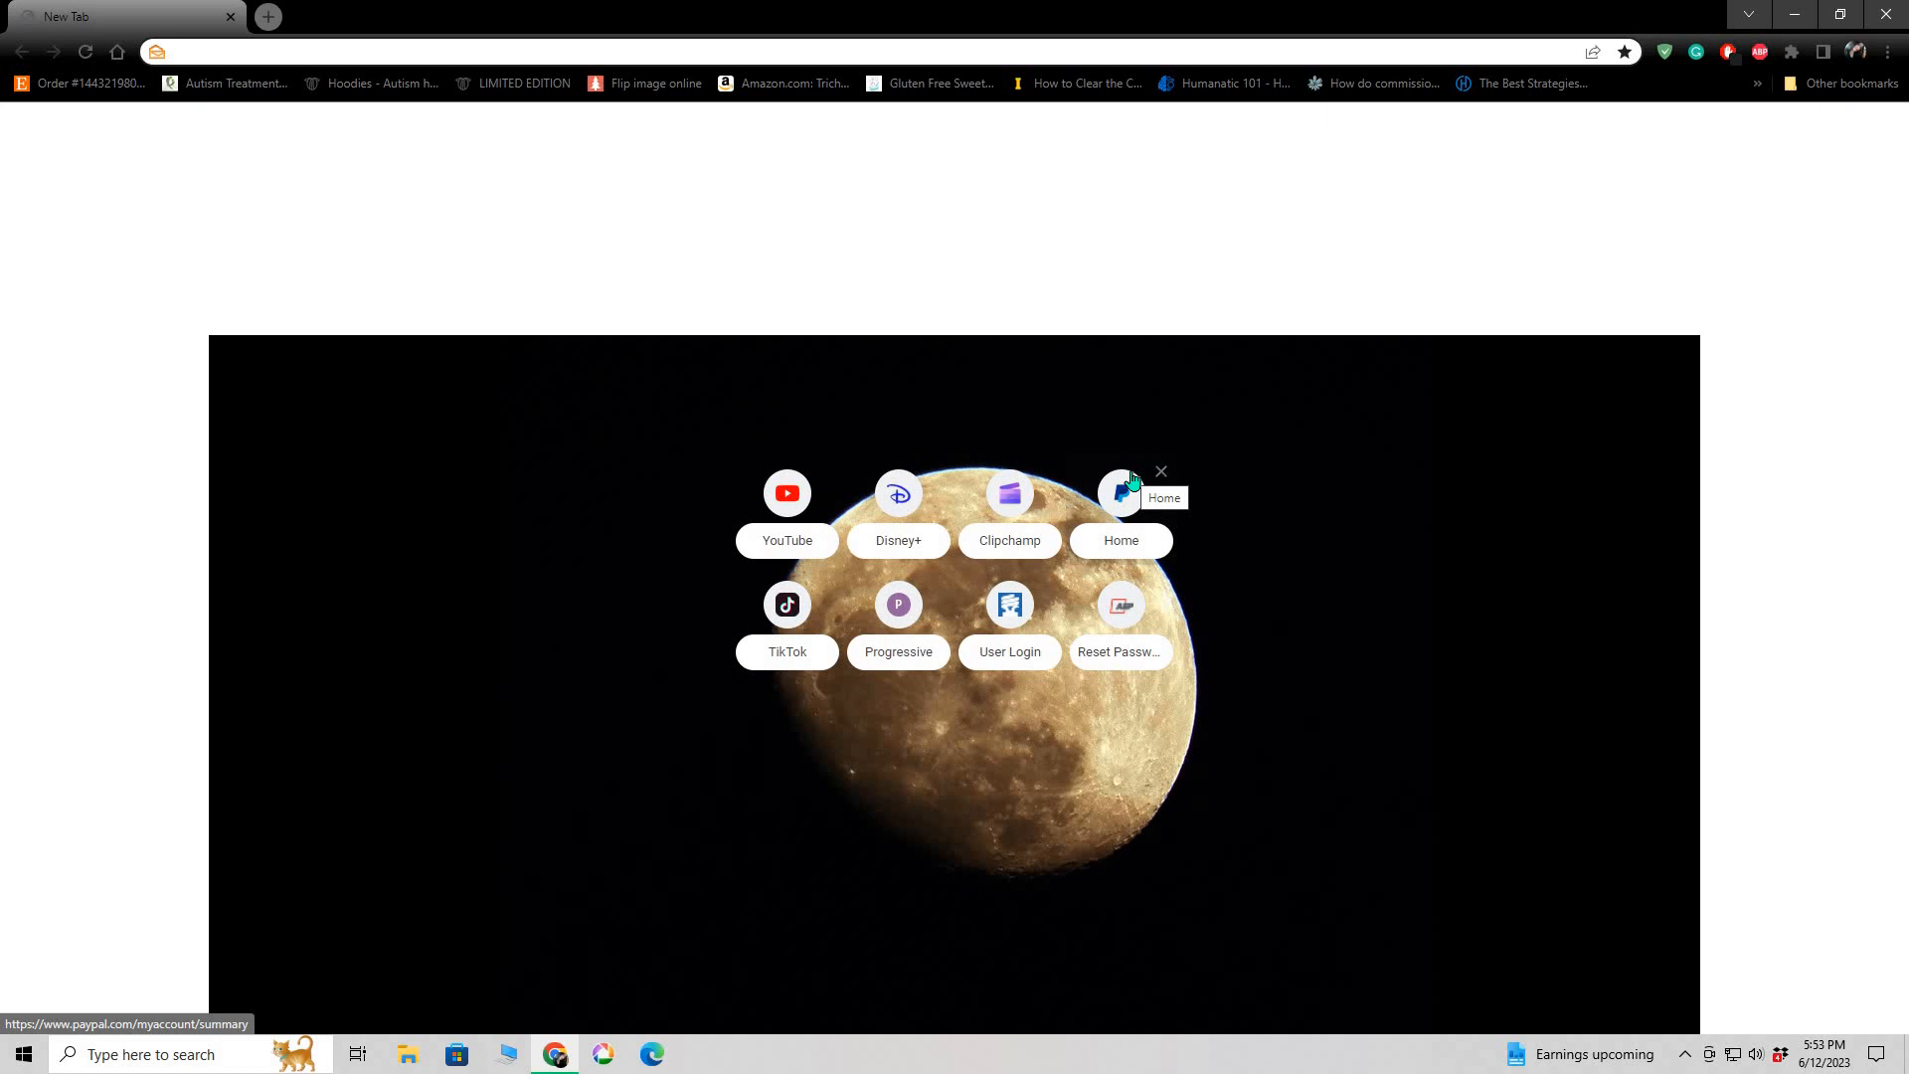
text(chewy.com)
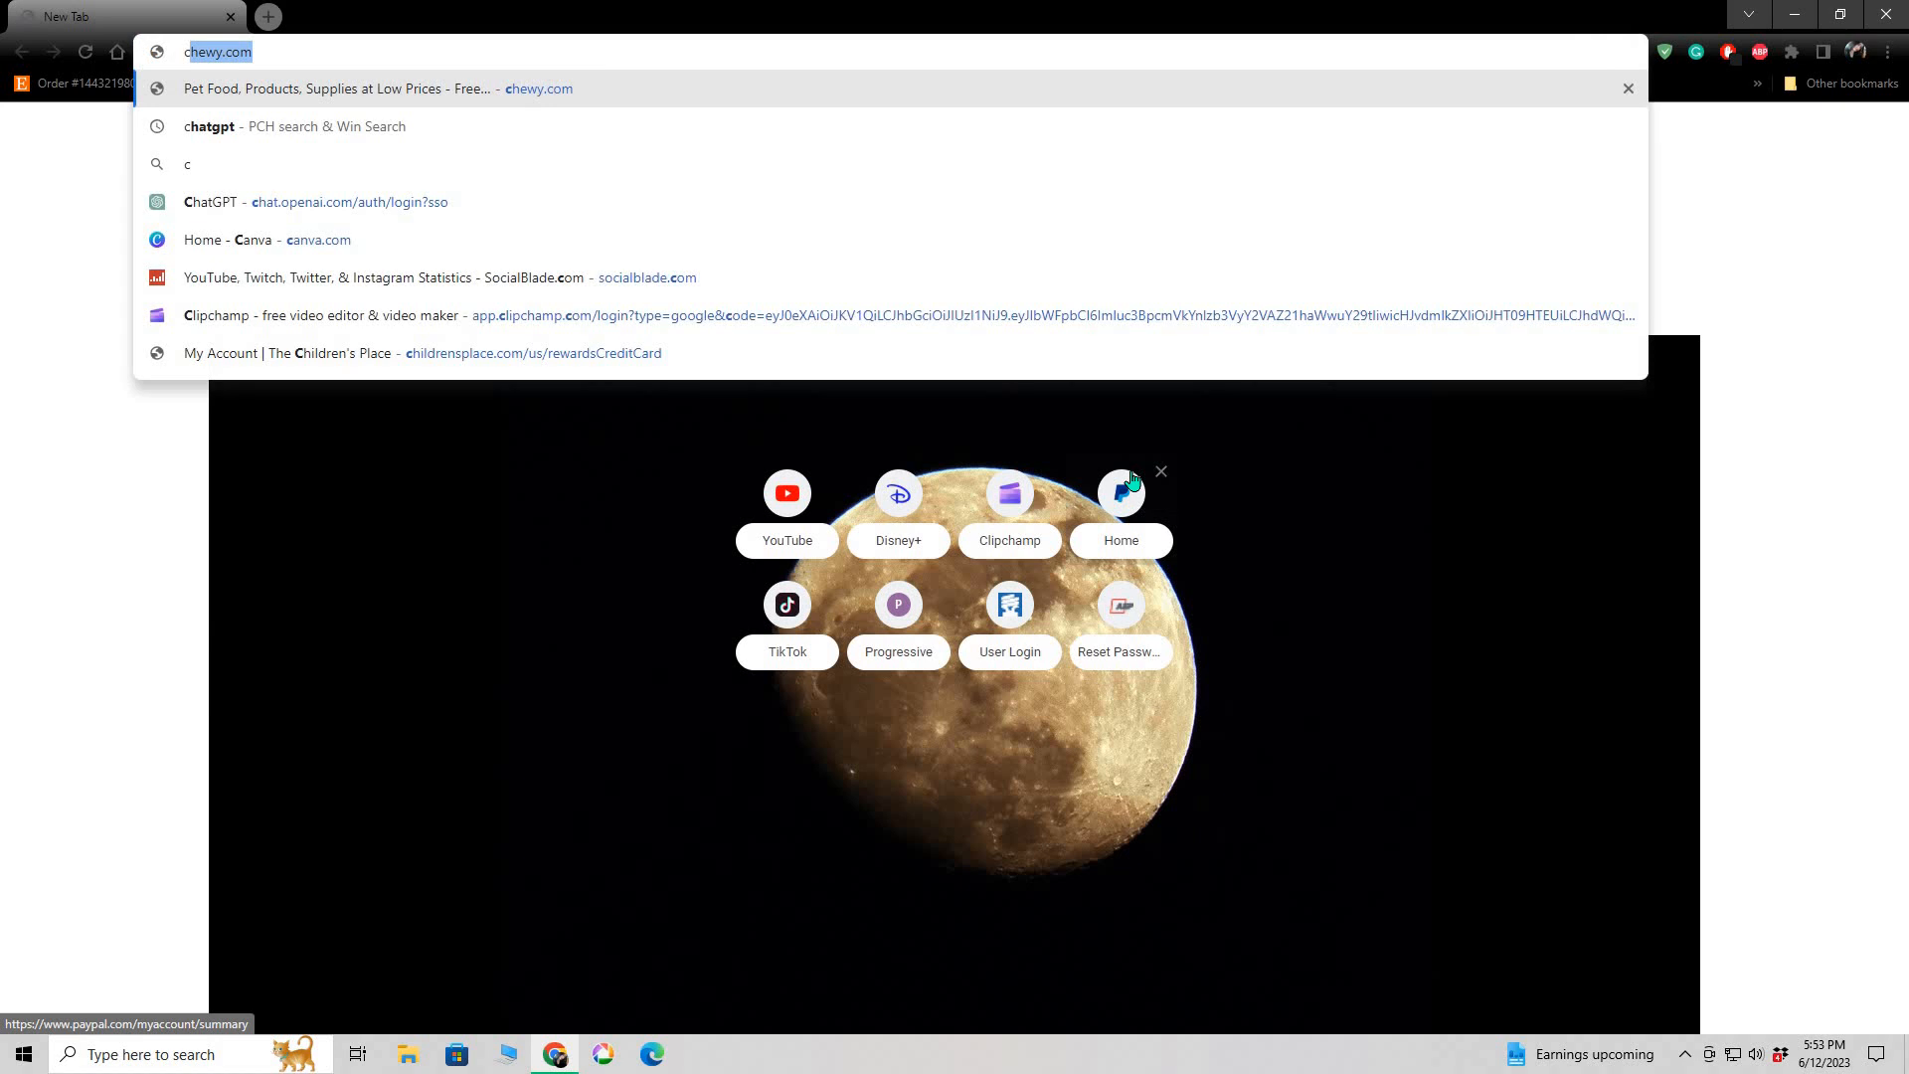
click(339, 200)
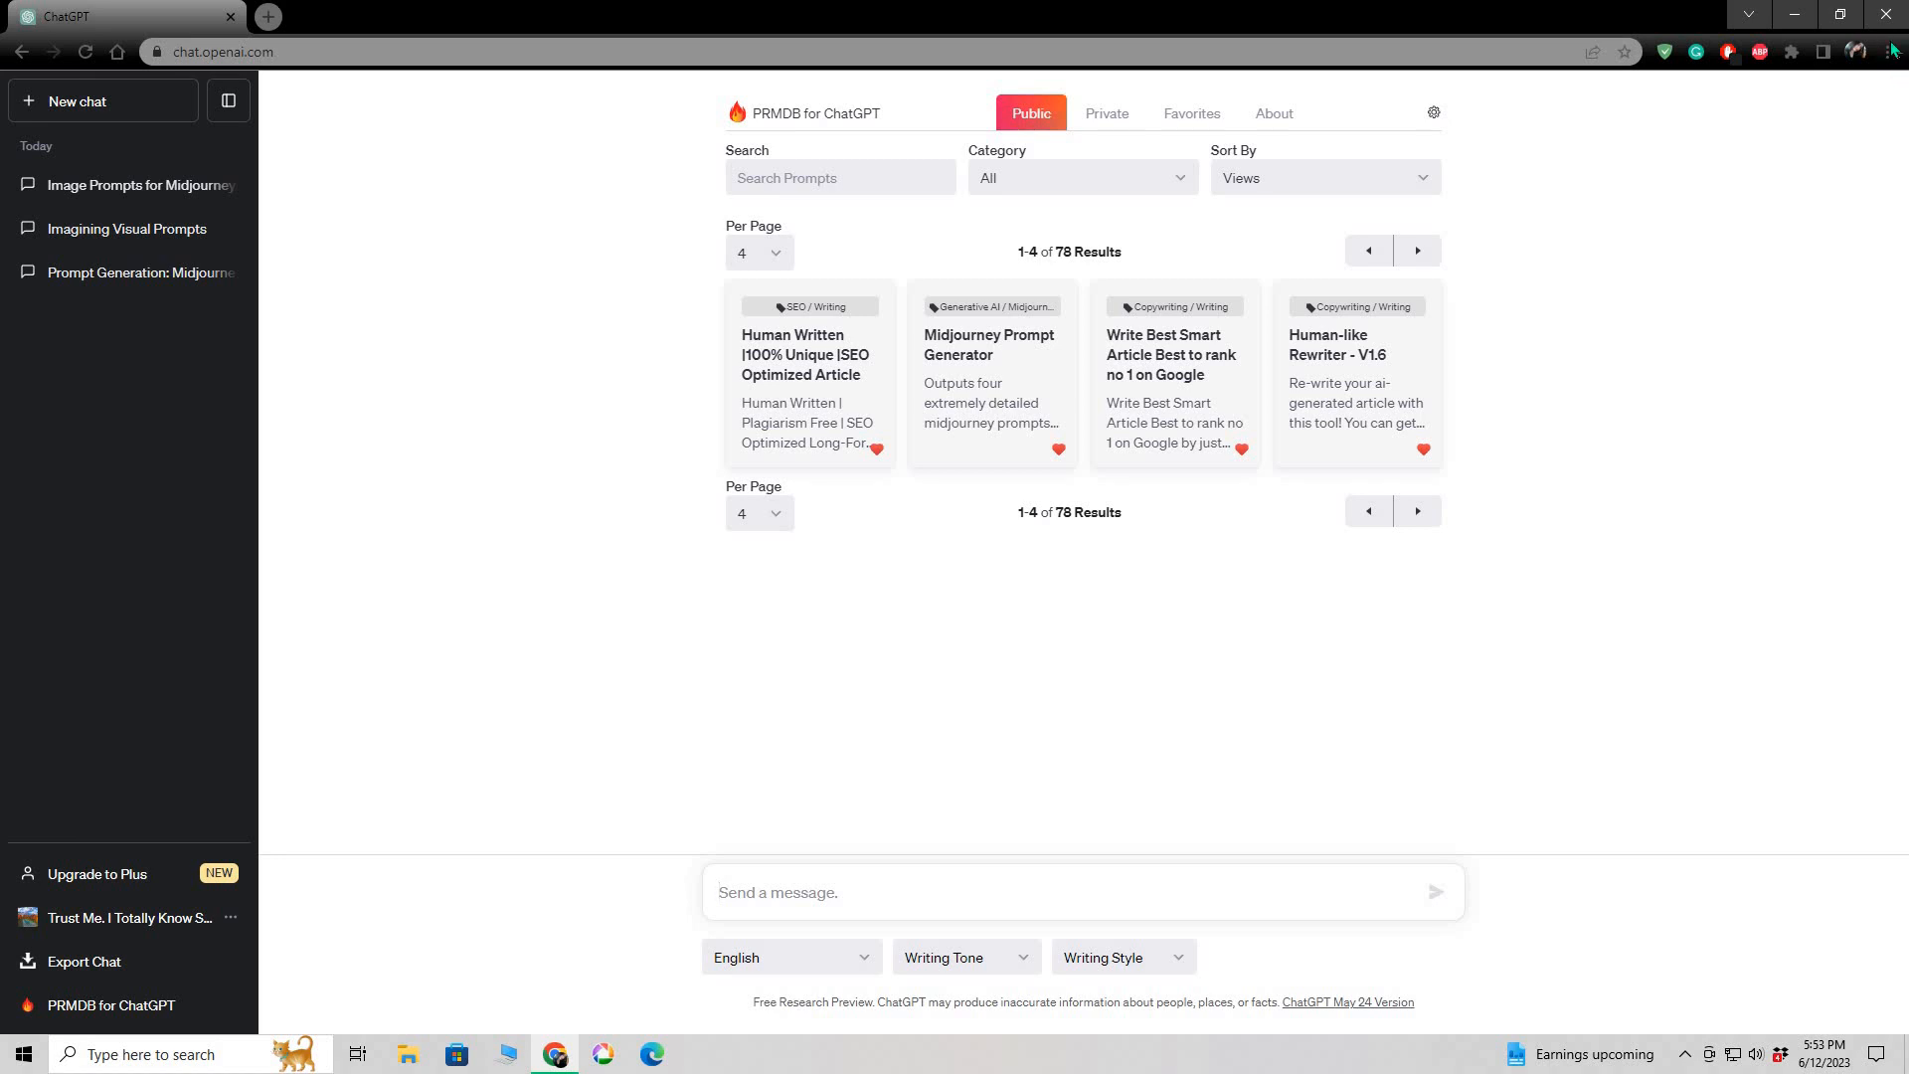
- Open the Chrome Web Store from the browser and search it for "prmdb for chatgpt"
click(1888, 53)
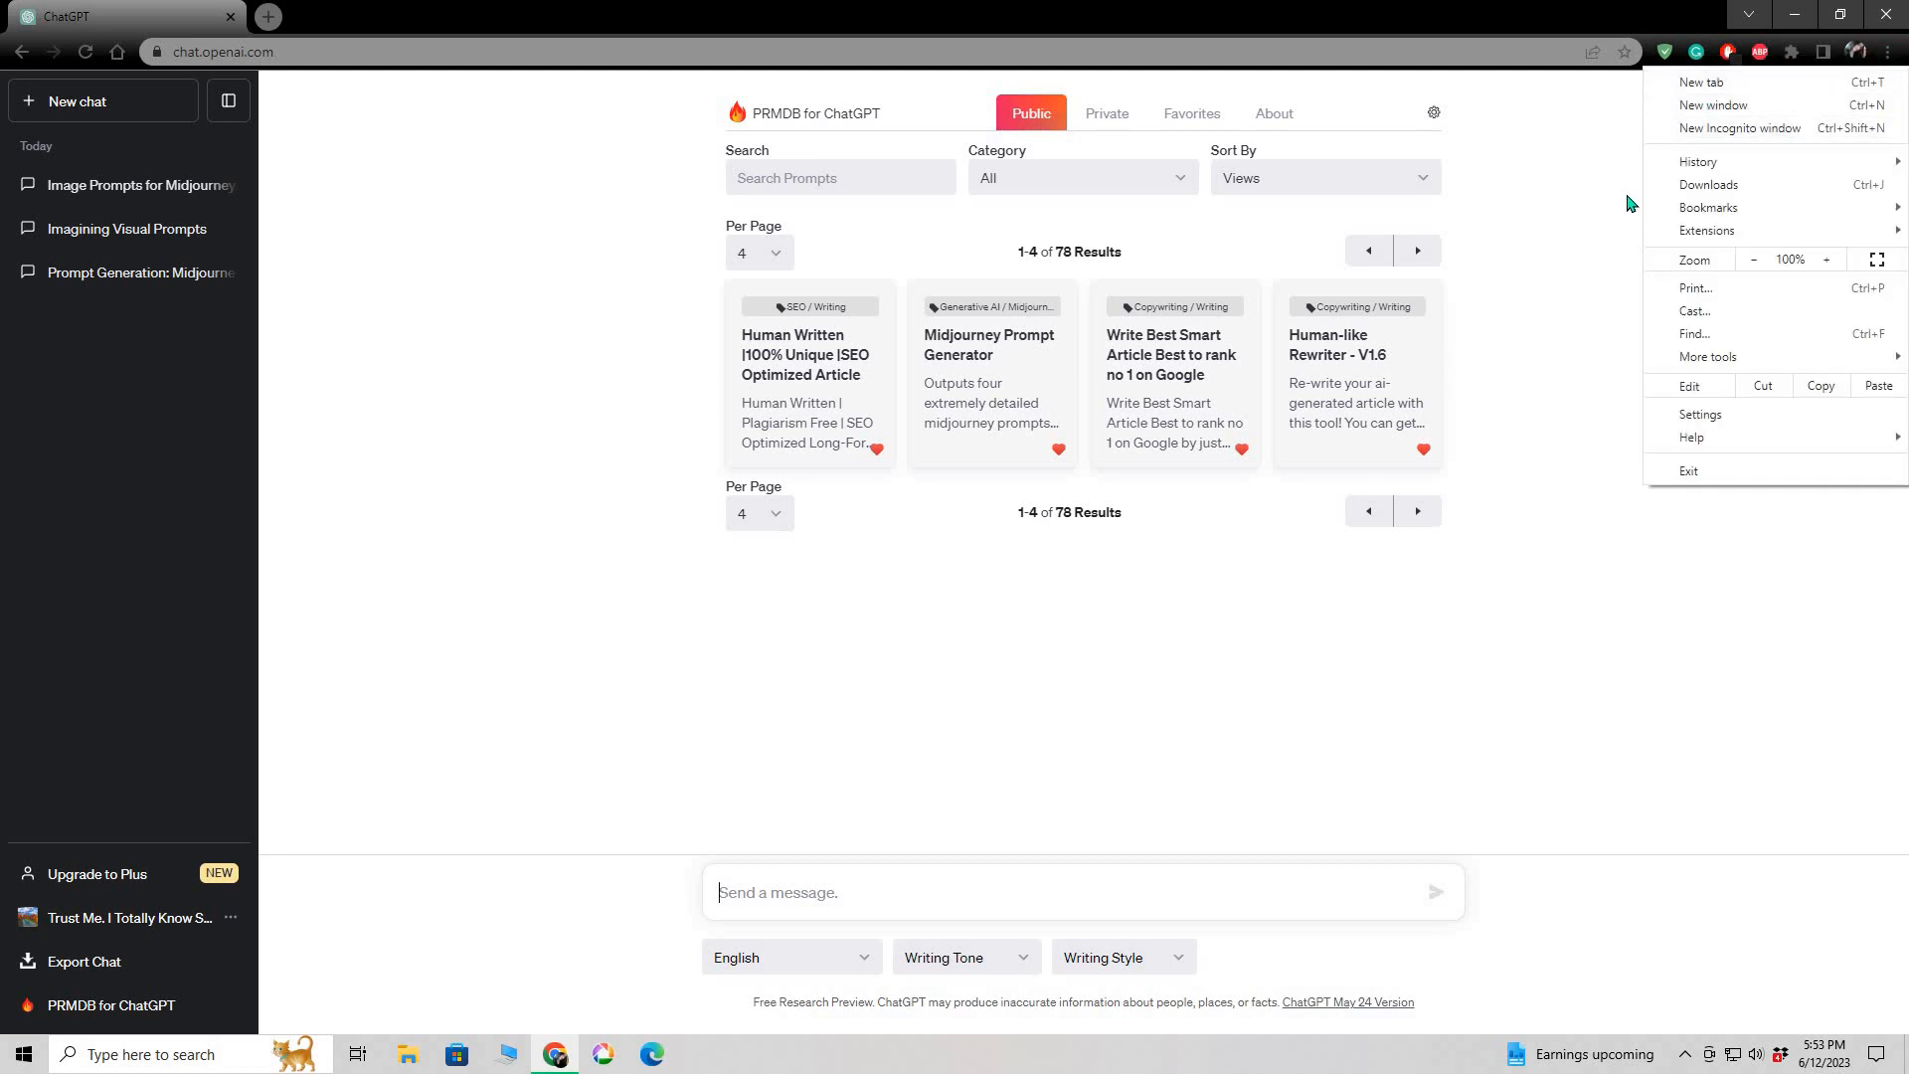
mouse_move(1704, 236)
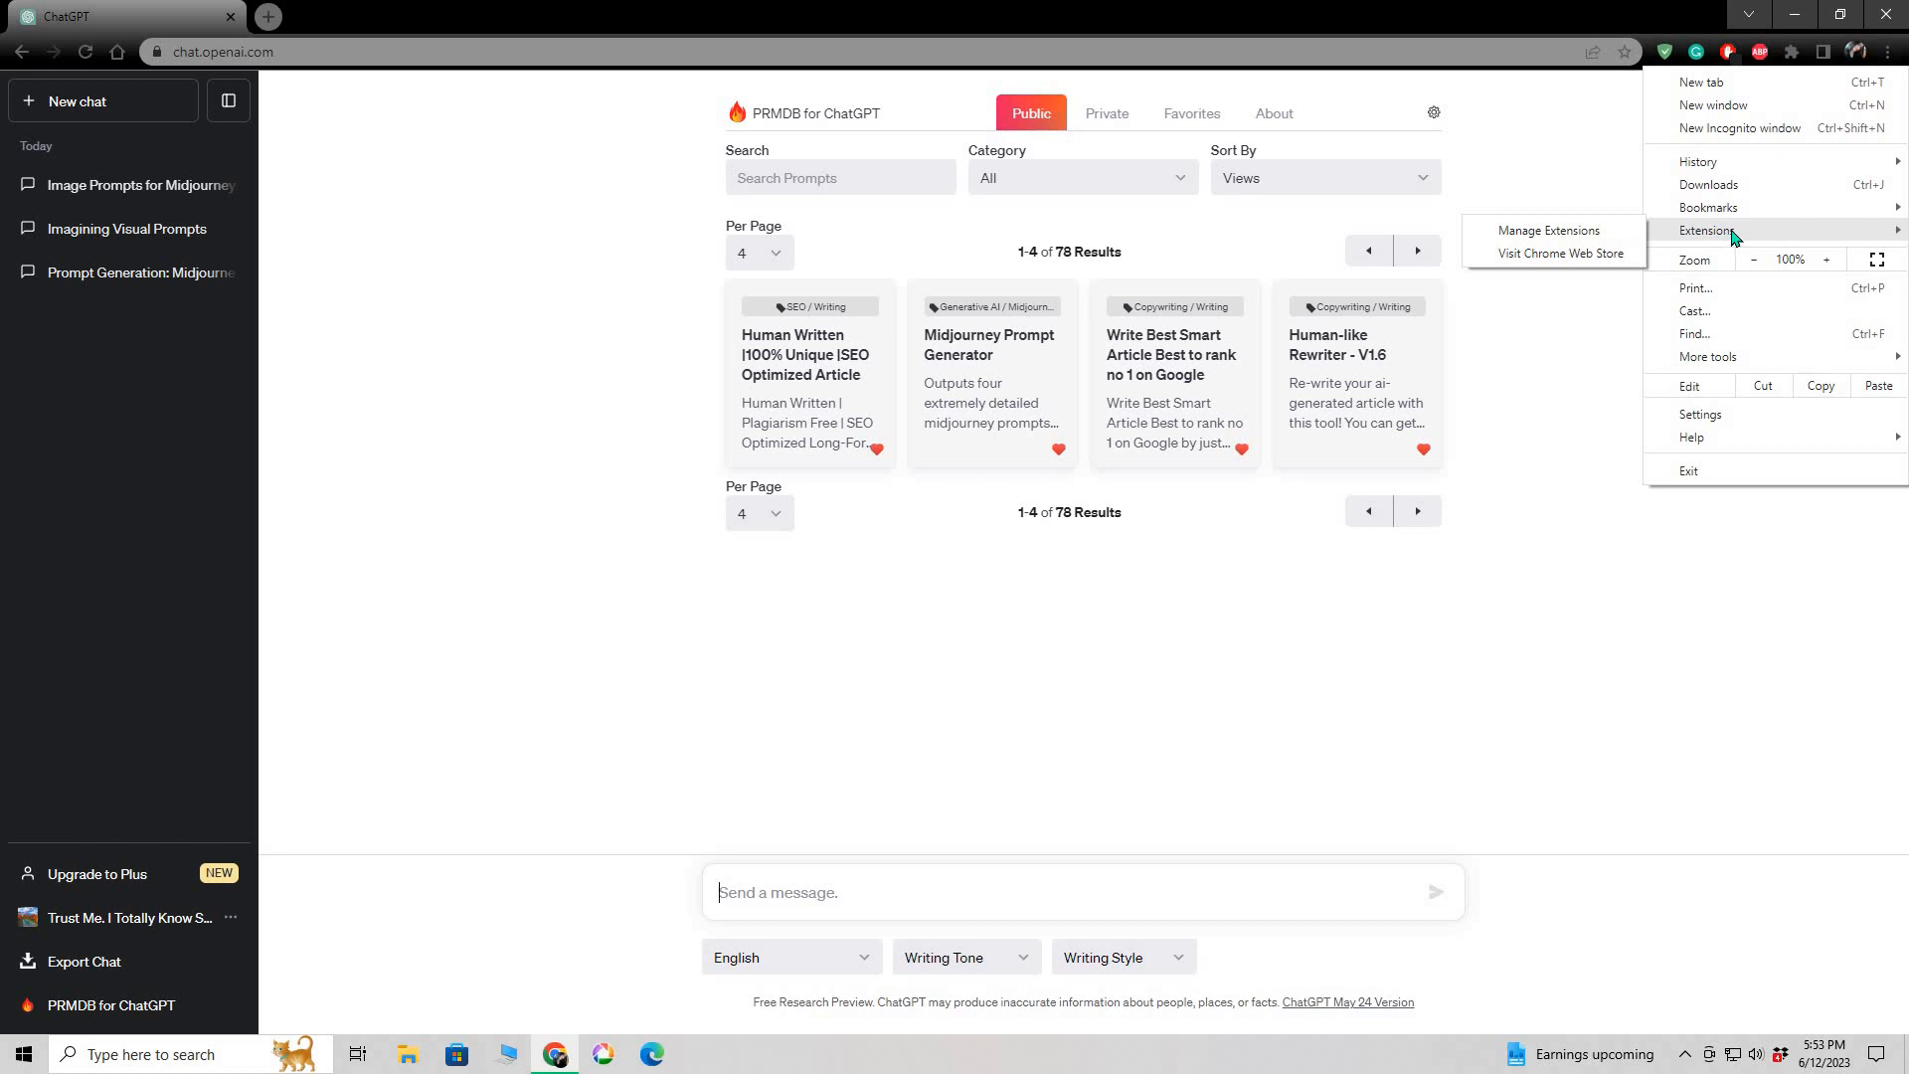
mouse_move(1724, 368)
click(1592, 256)
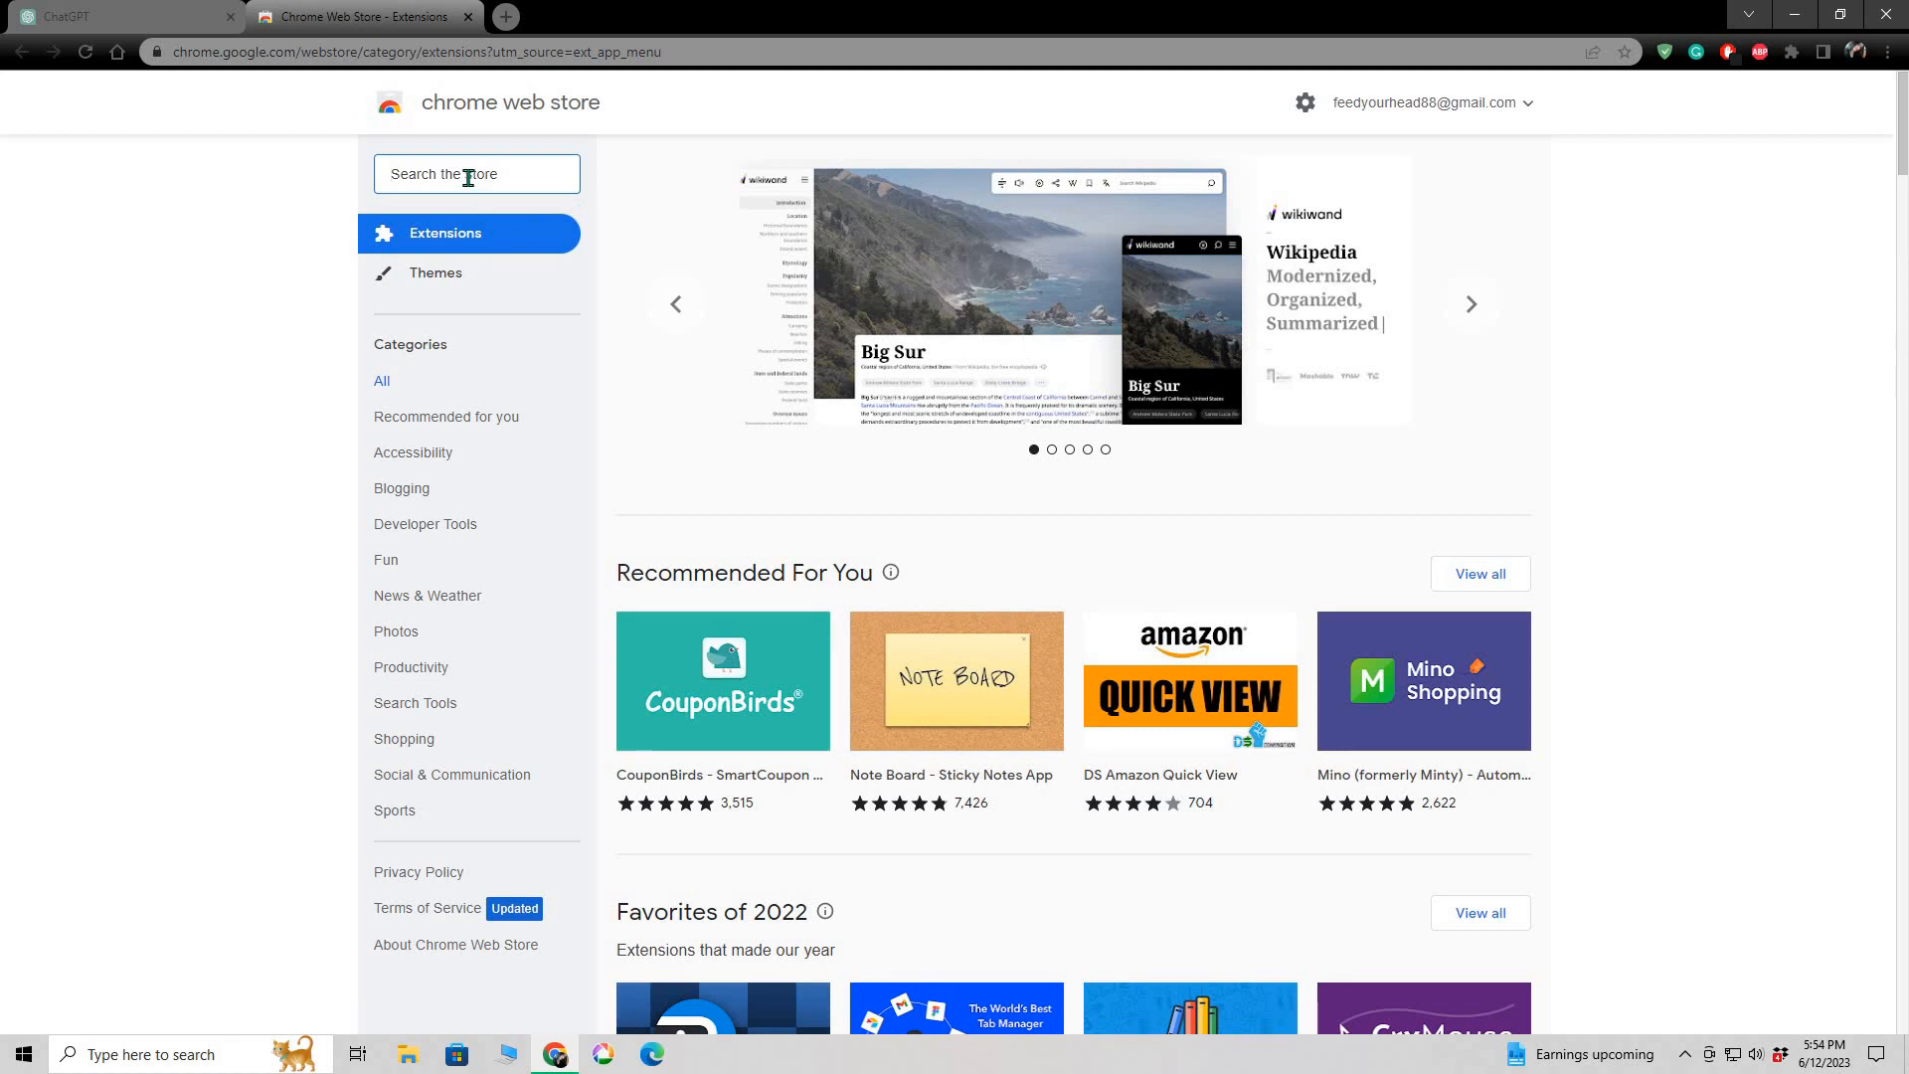
text(PRM)
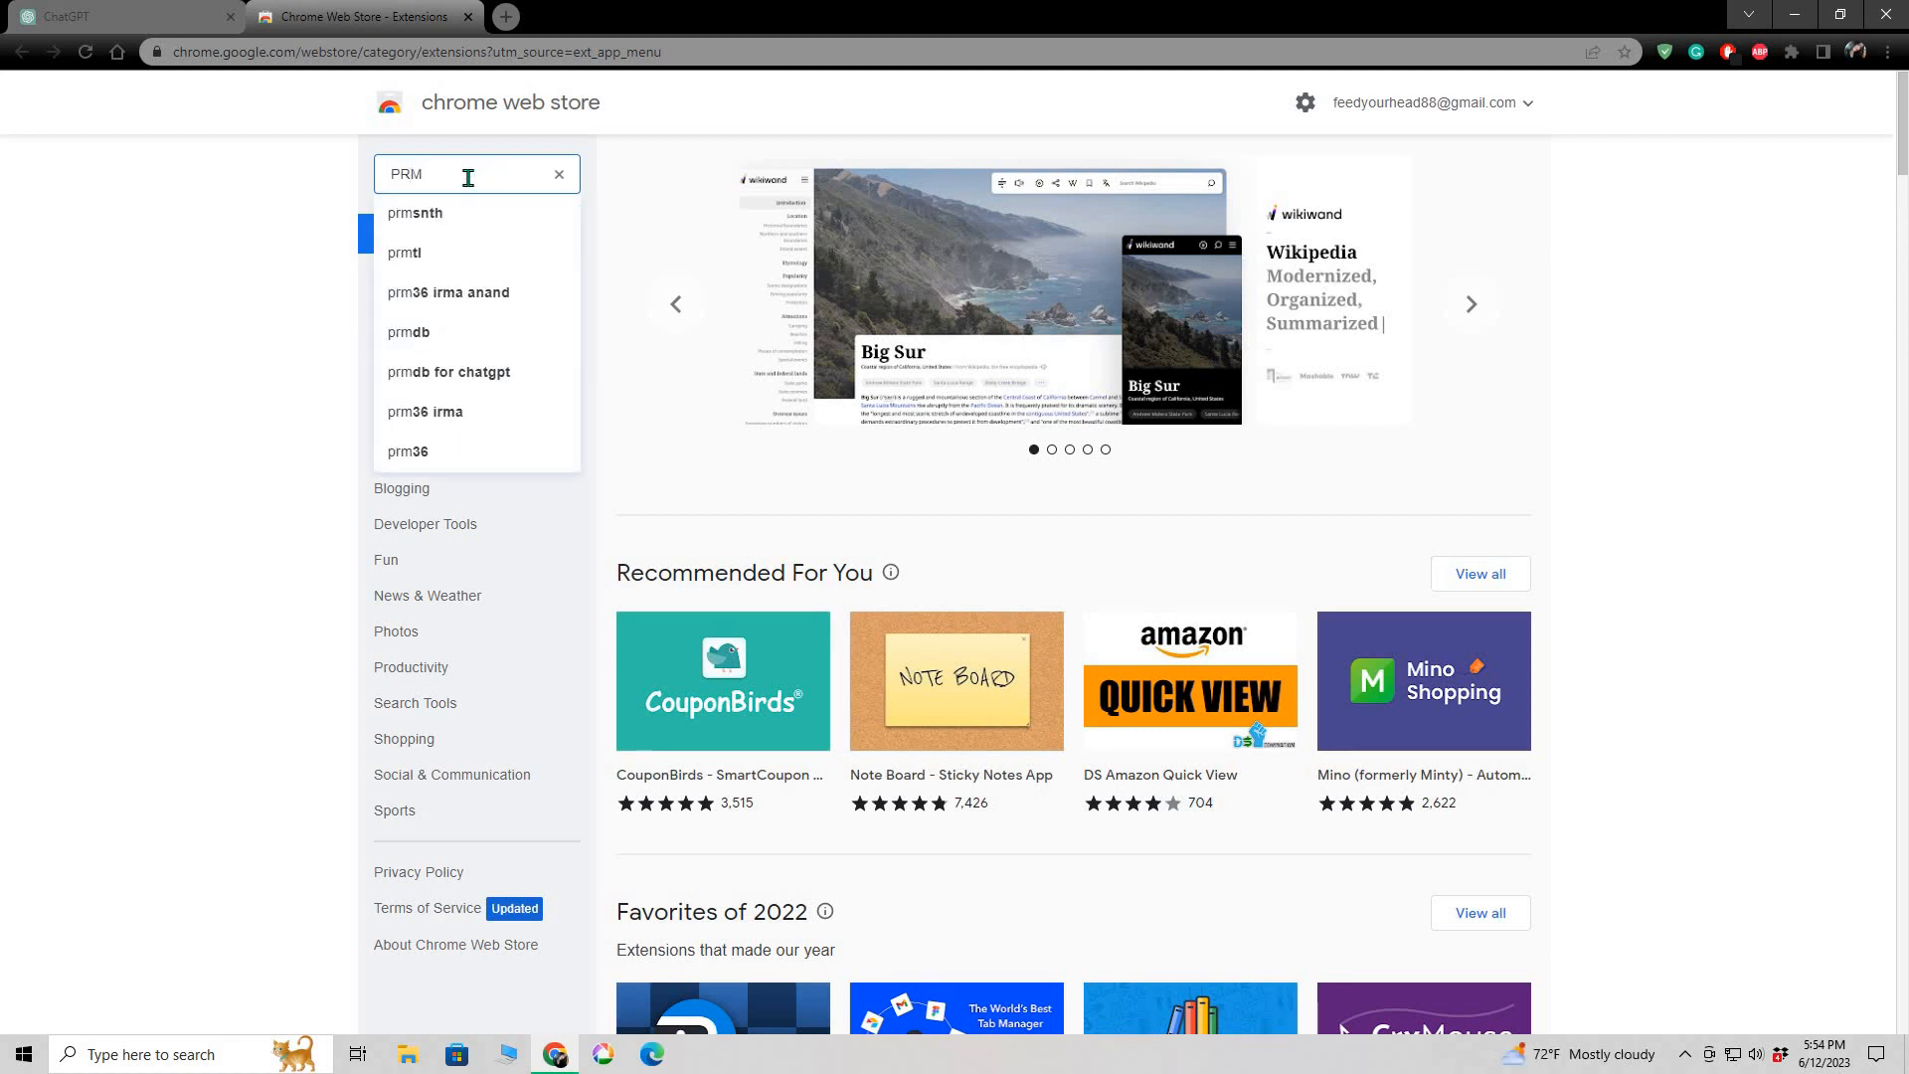
text(db)
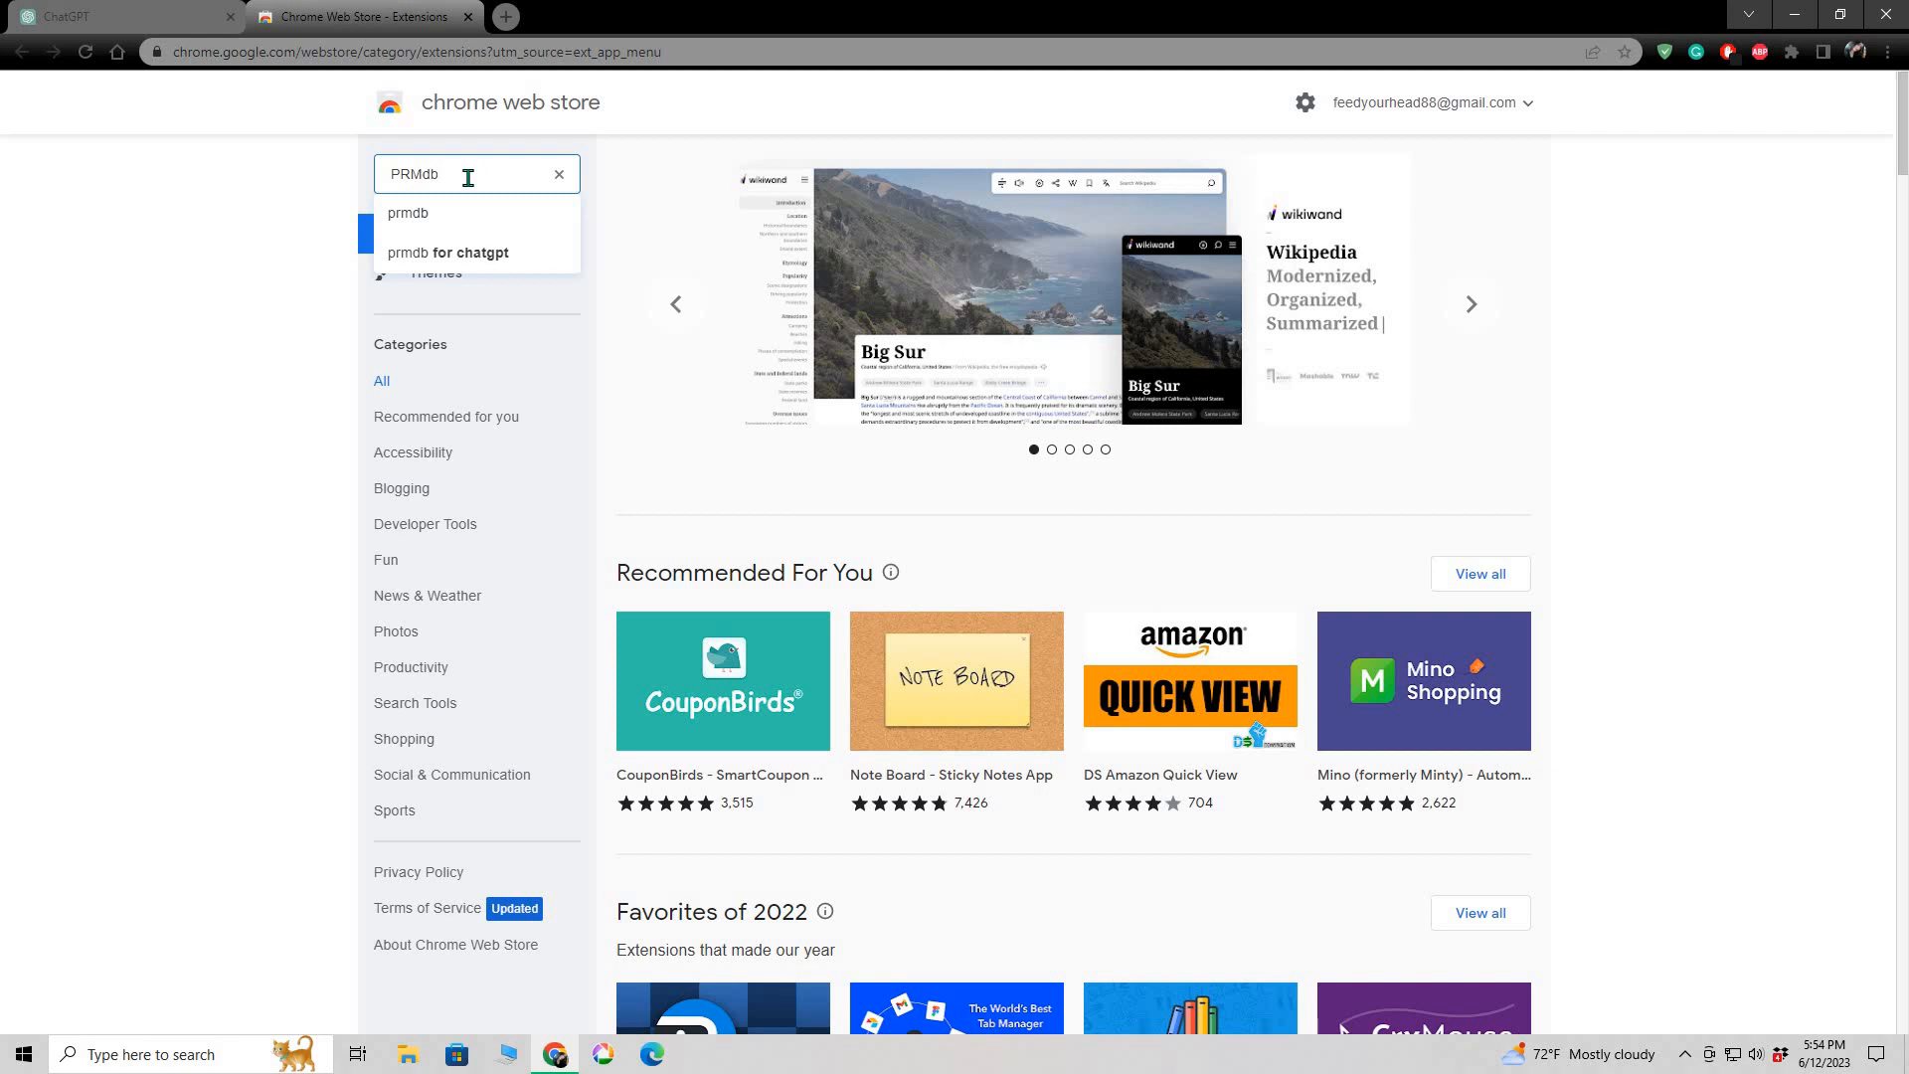
click(520, 252)
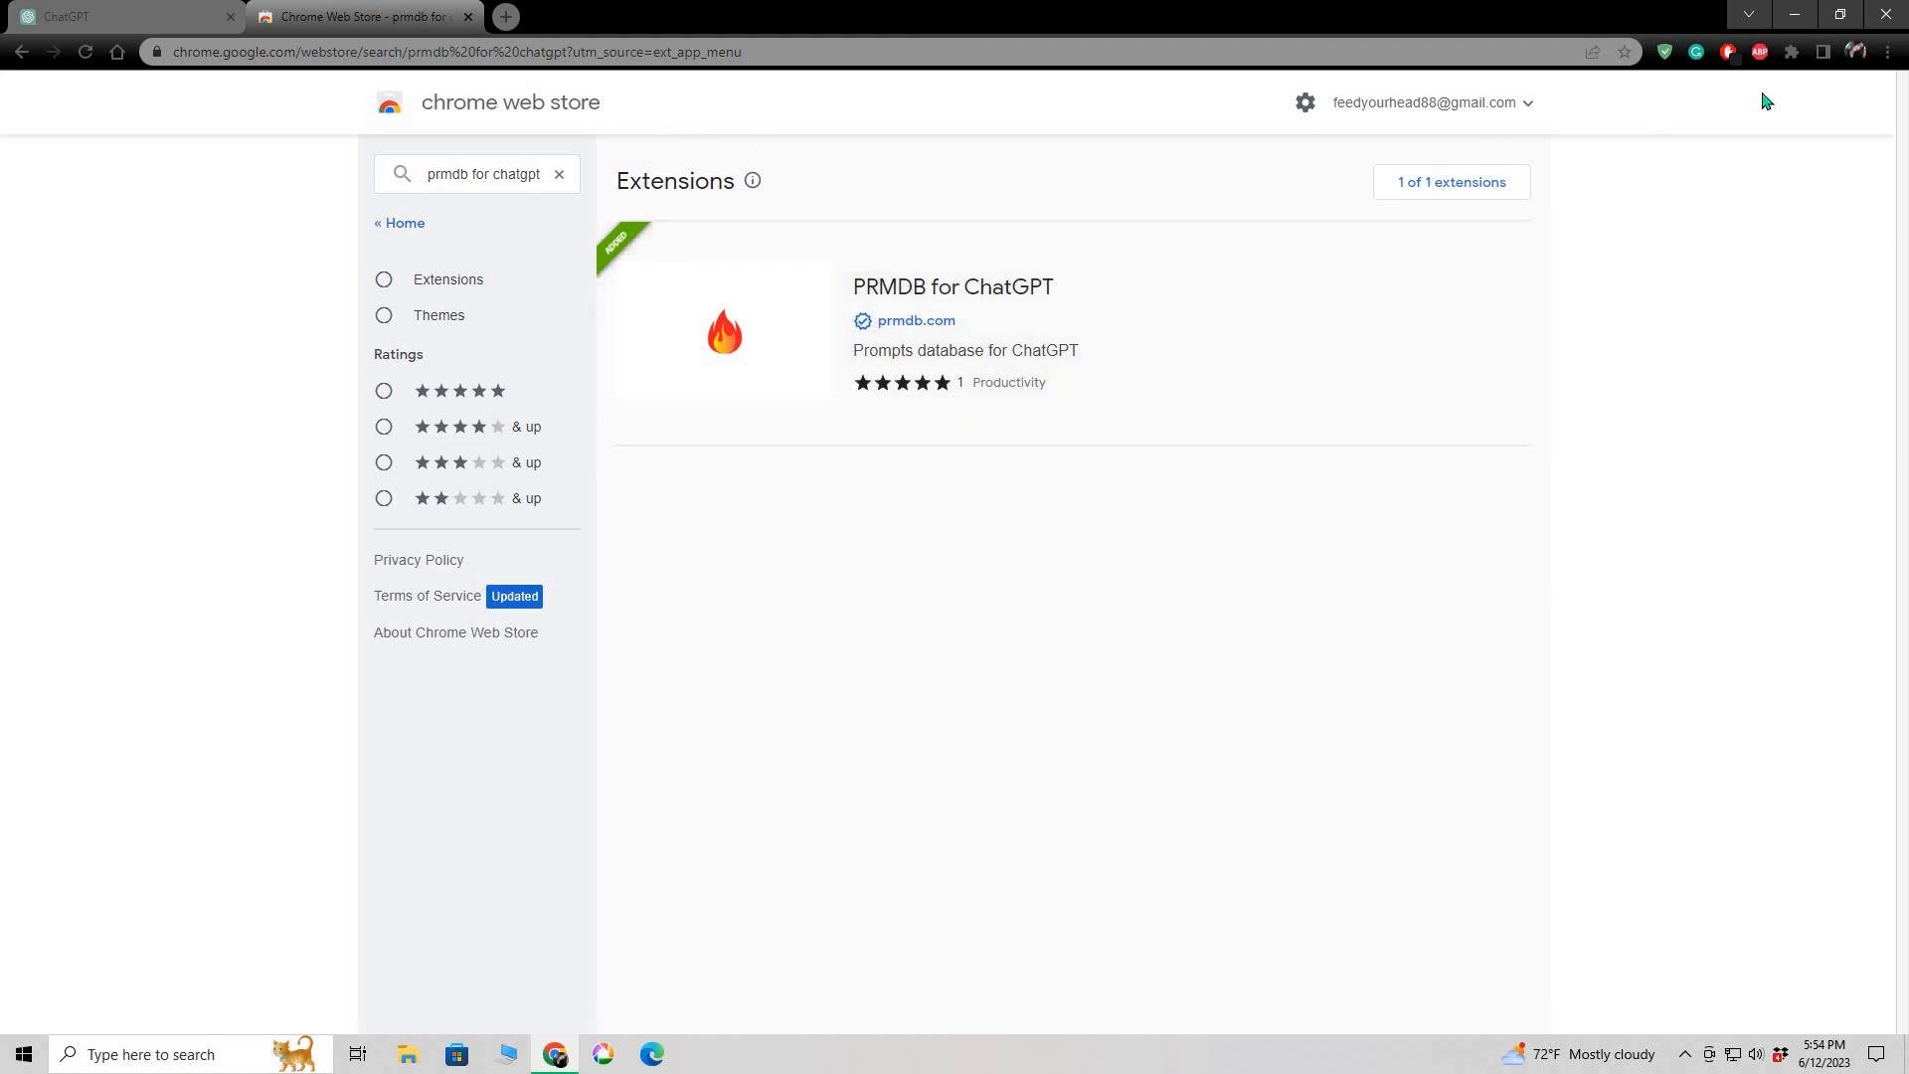
- Check the browser's installed extensions for PRMDB for ChatGPT, and close the extensions and web store tabs
click(1888, 55)
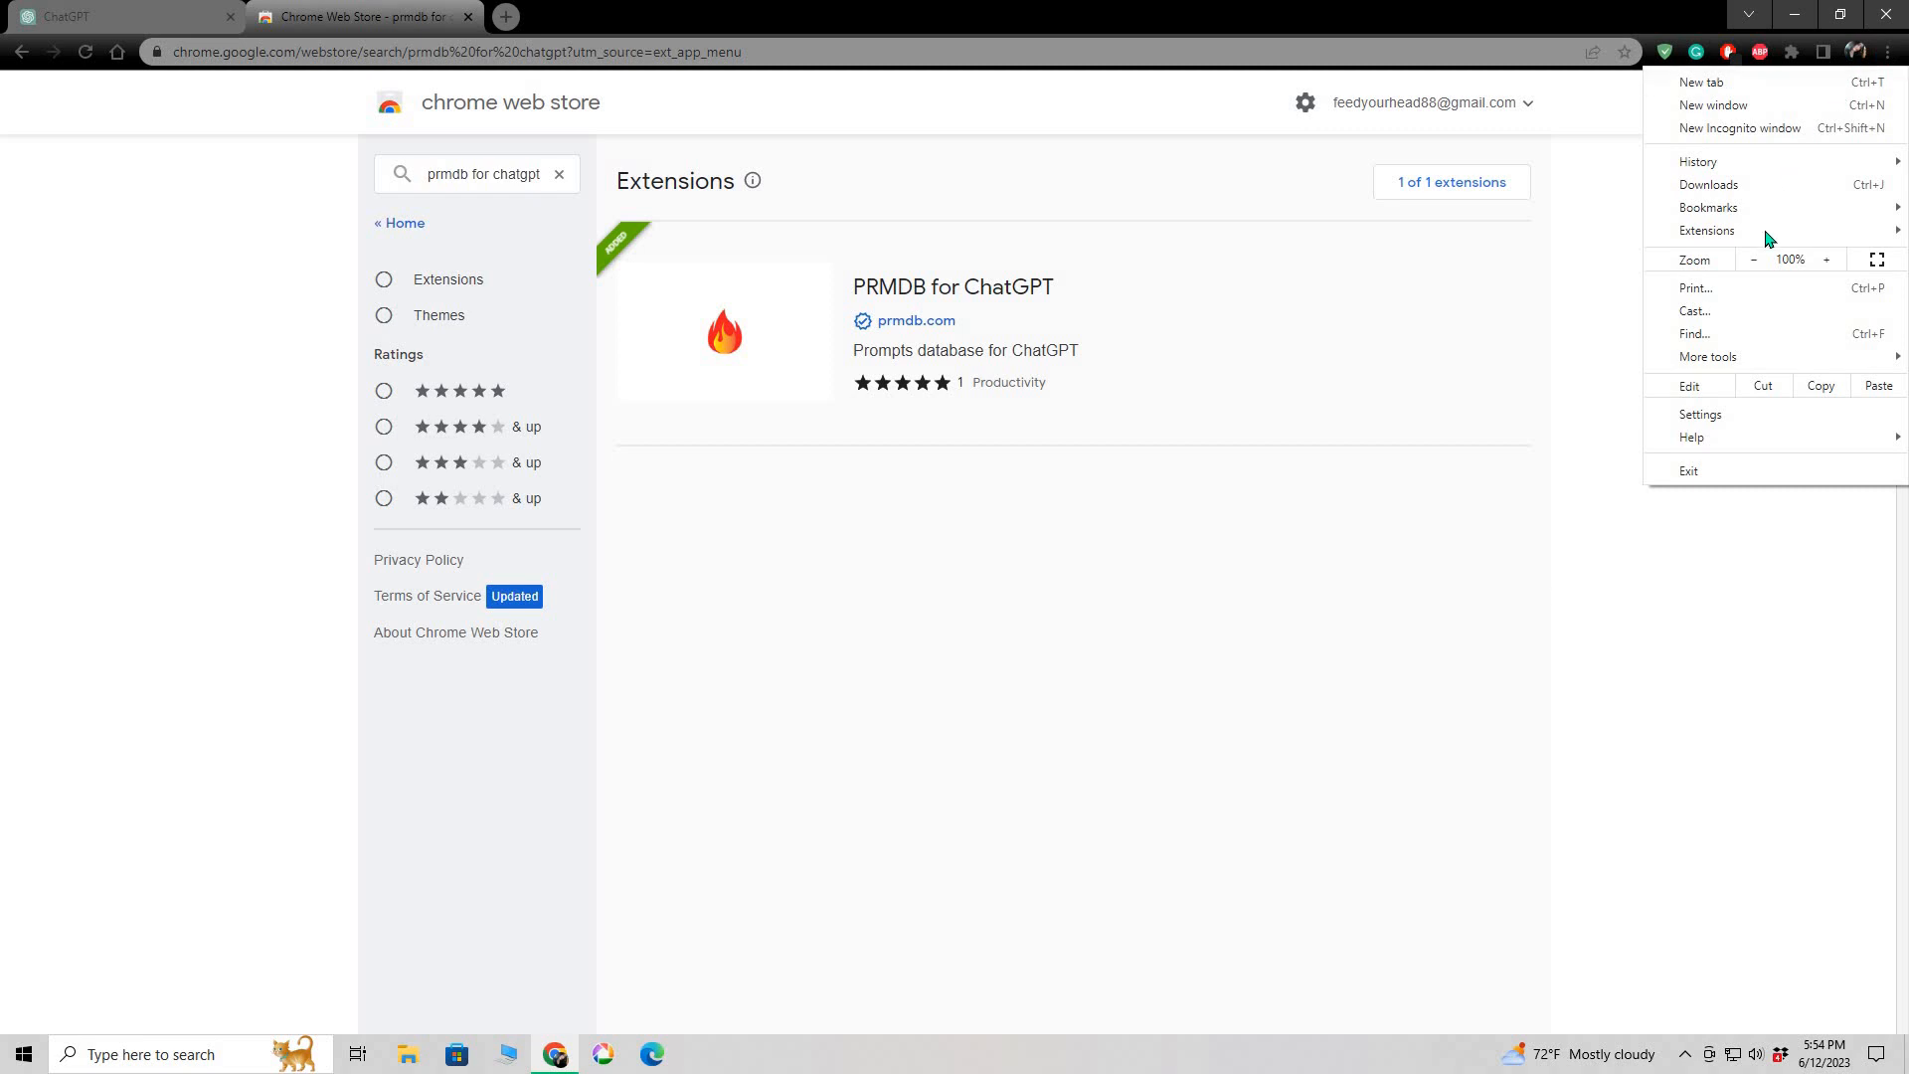
mouse_move(1769, 238)
click(1599, 234)
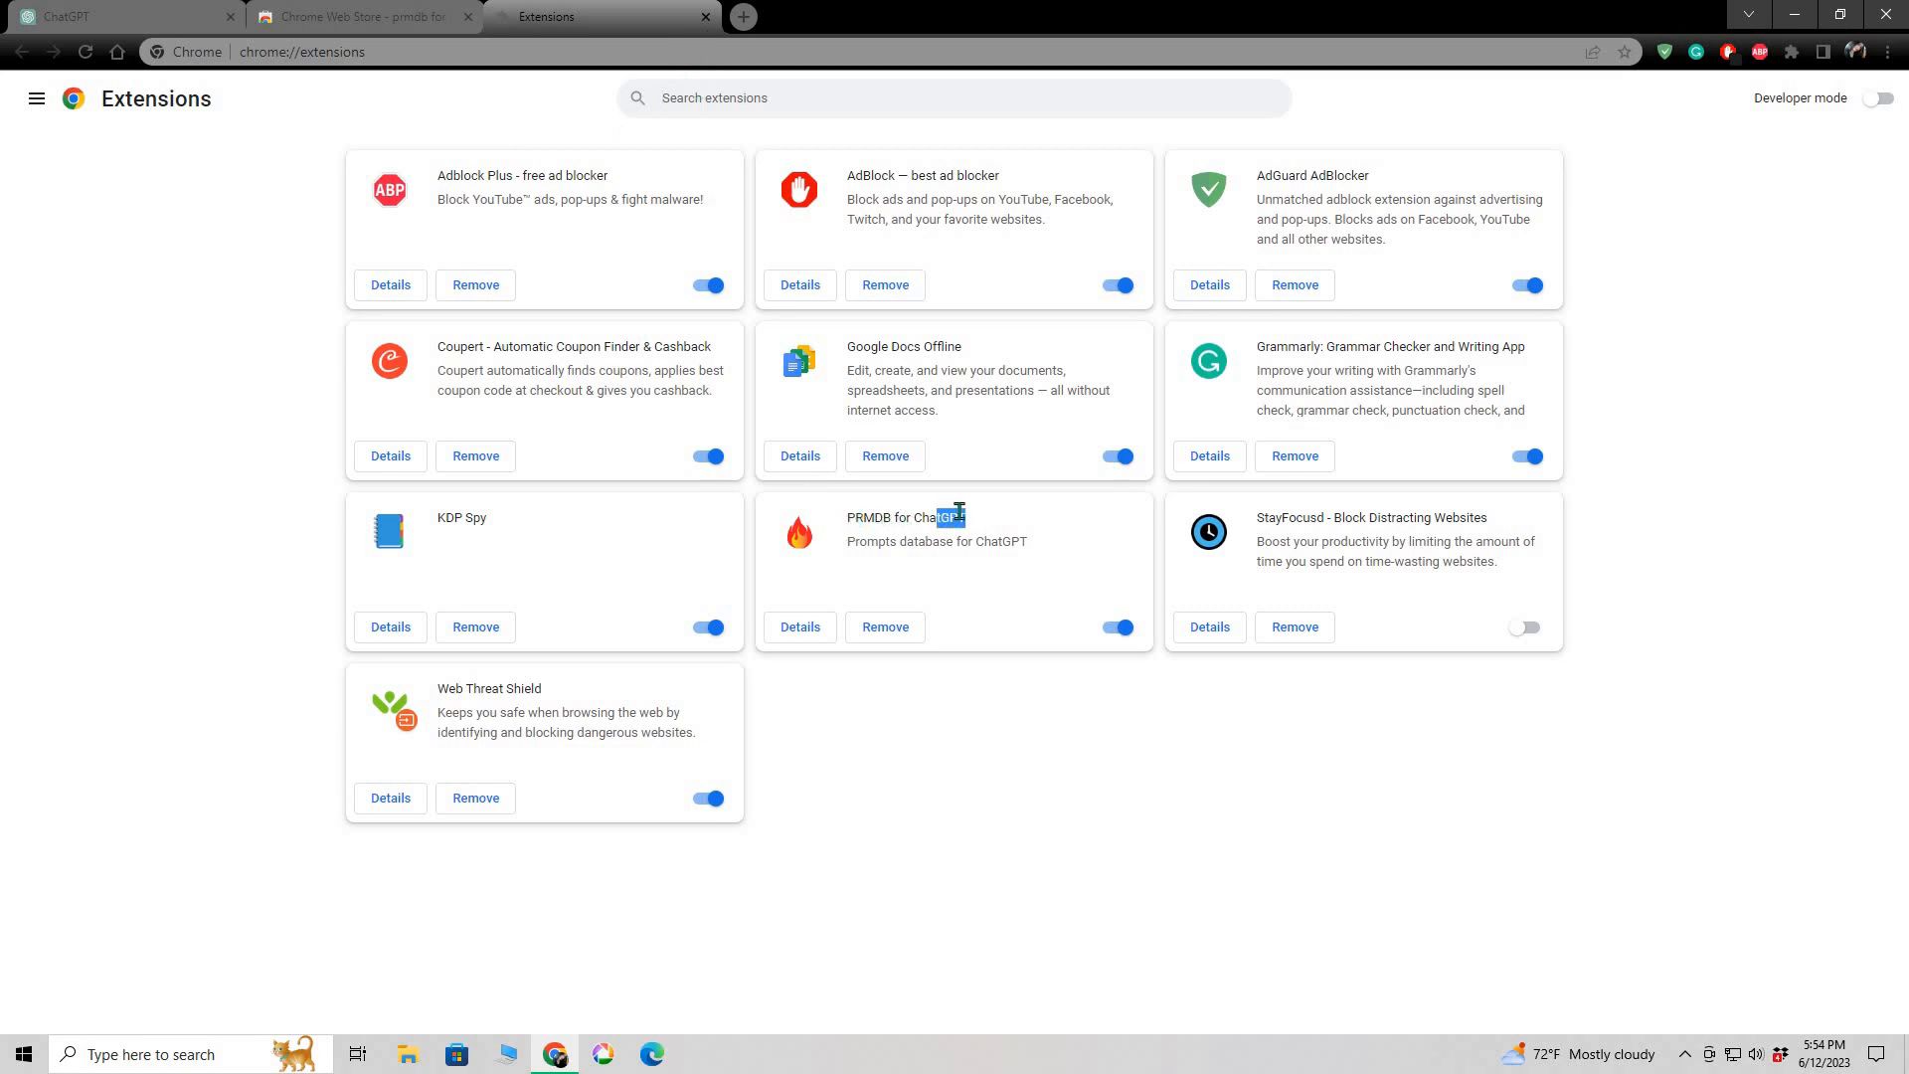
click(705, 17)
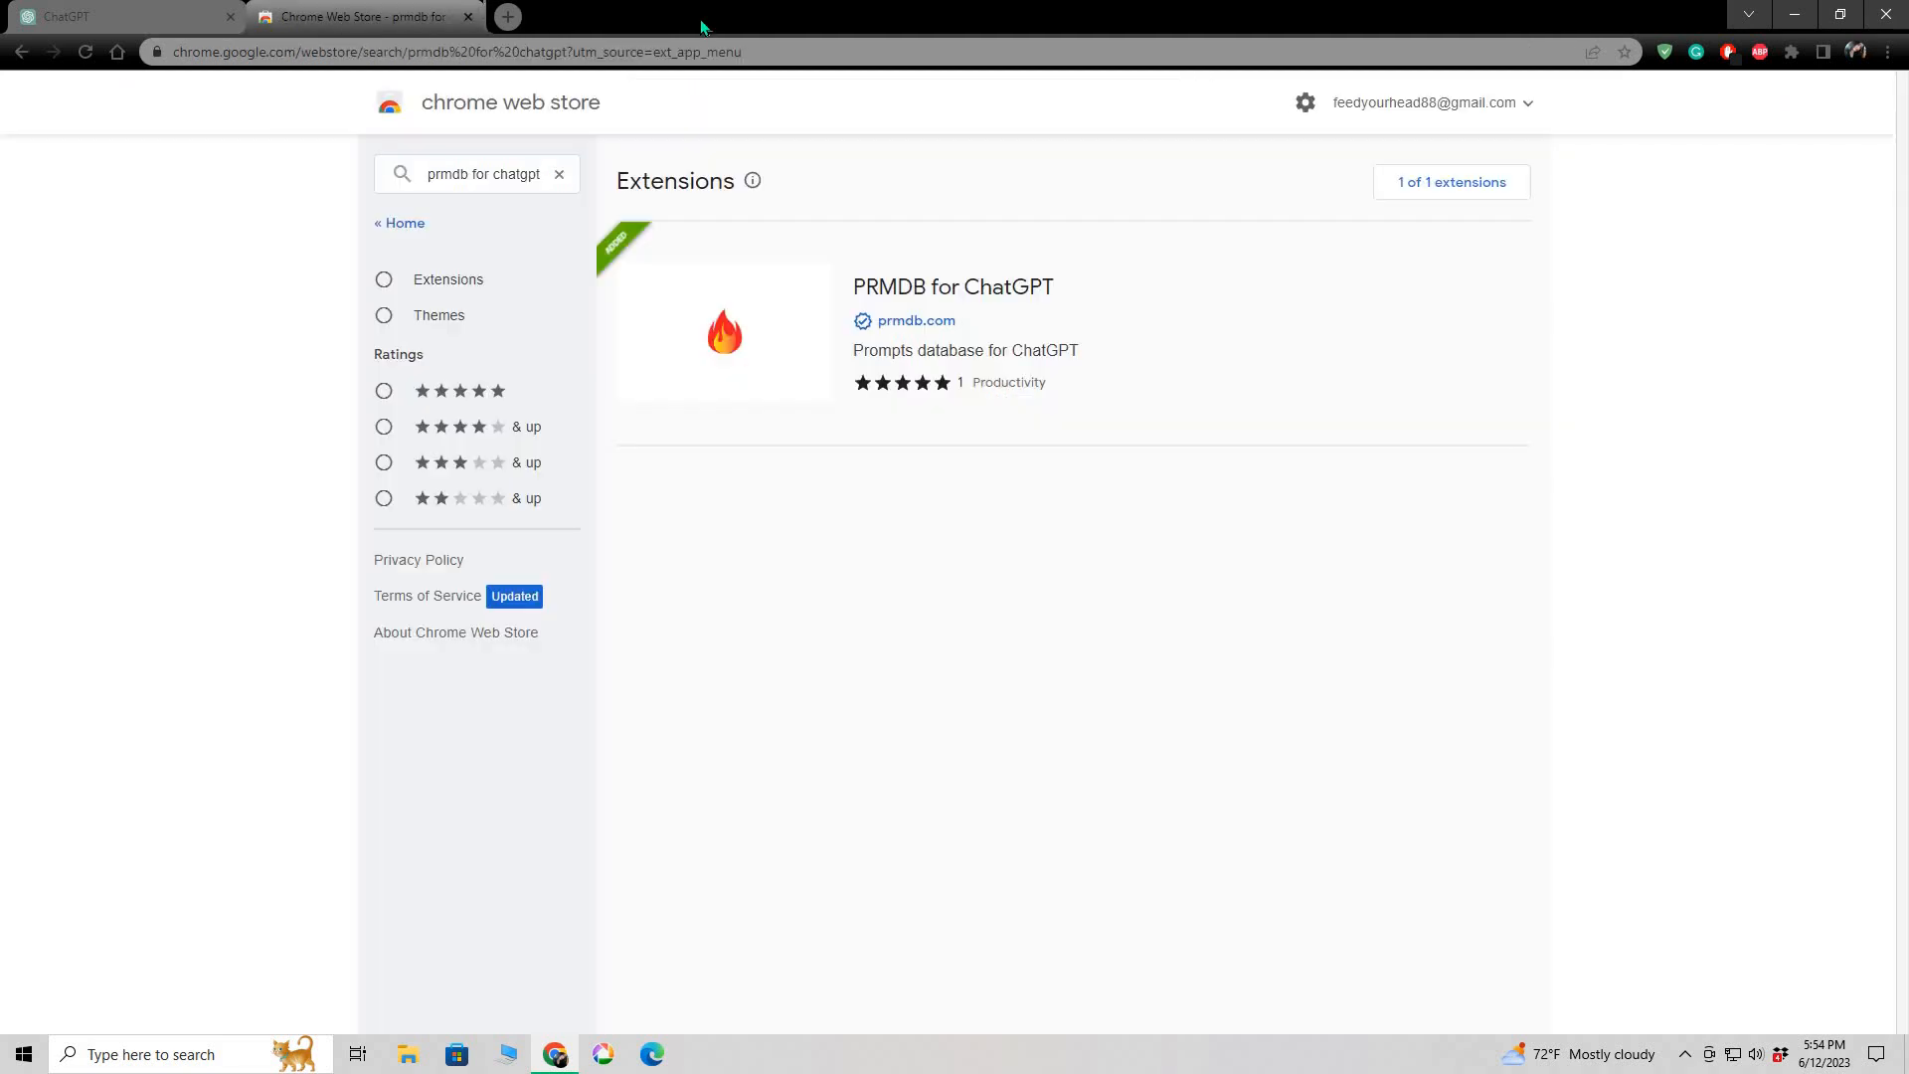
click(467, 17)
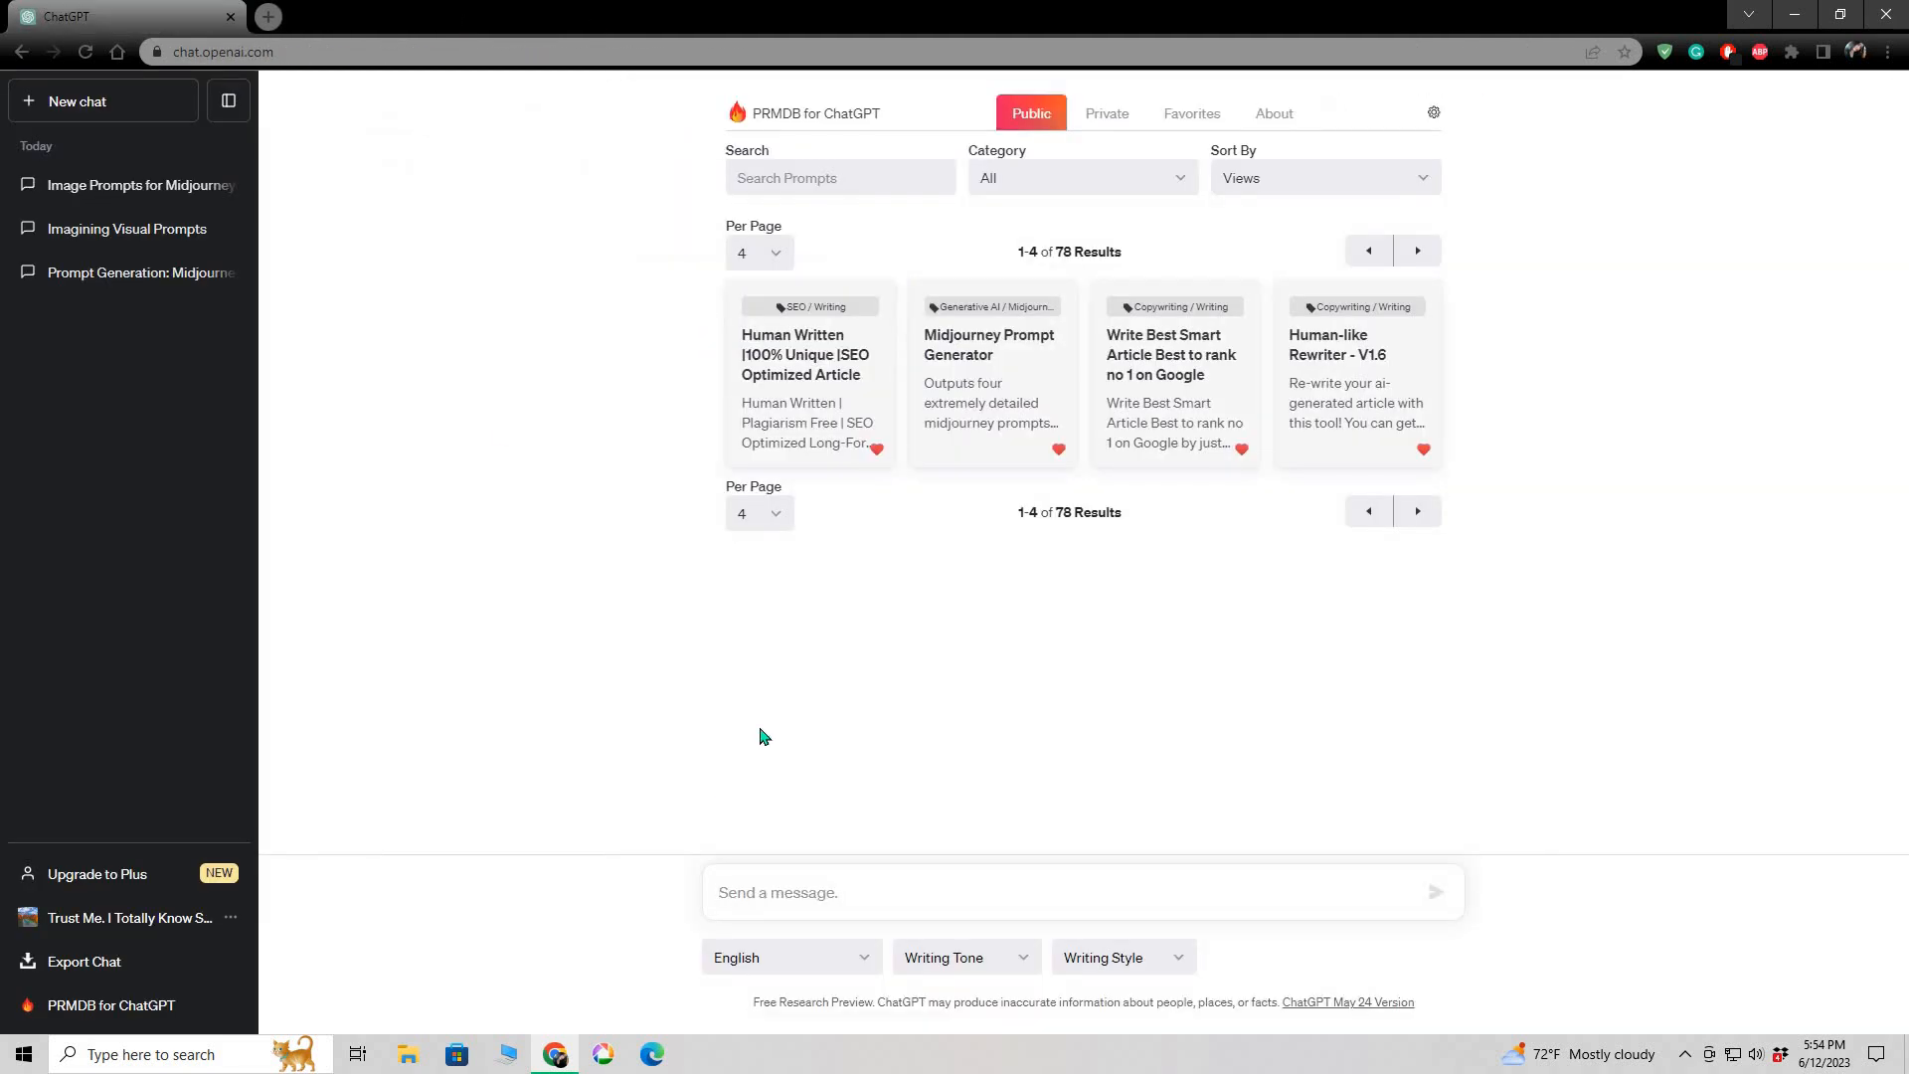
- Select the Midjourney Prompt Generator and start the message "A red headed woman, walks on the beach at midnight. The sky is clear and full"
click(960, 403)
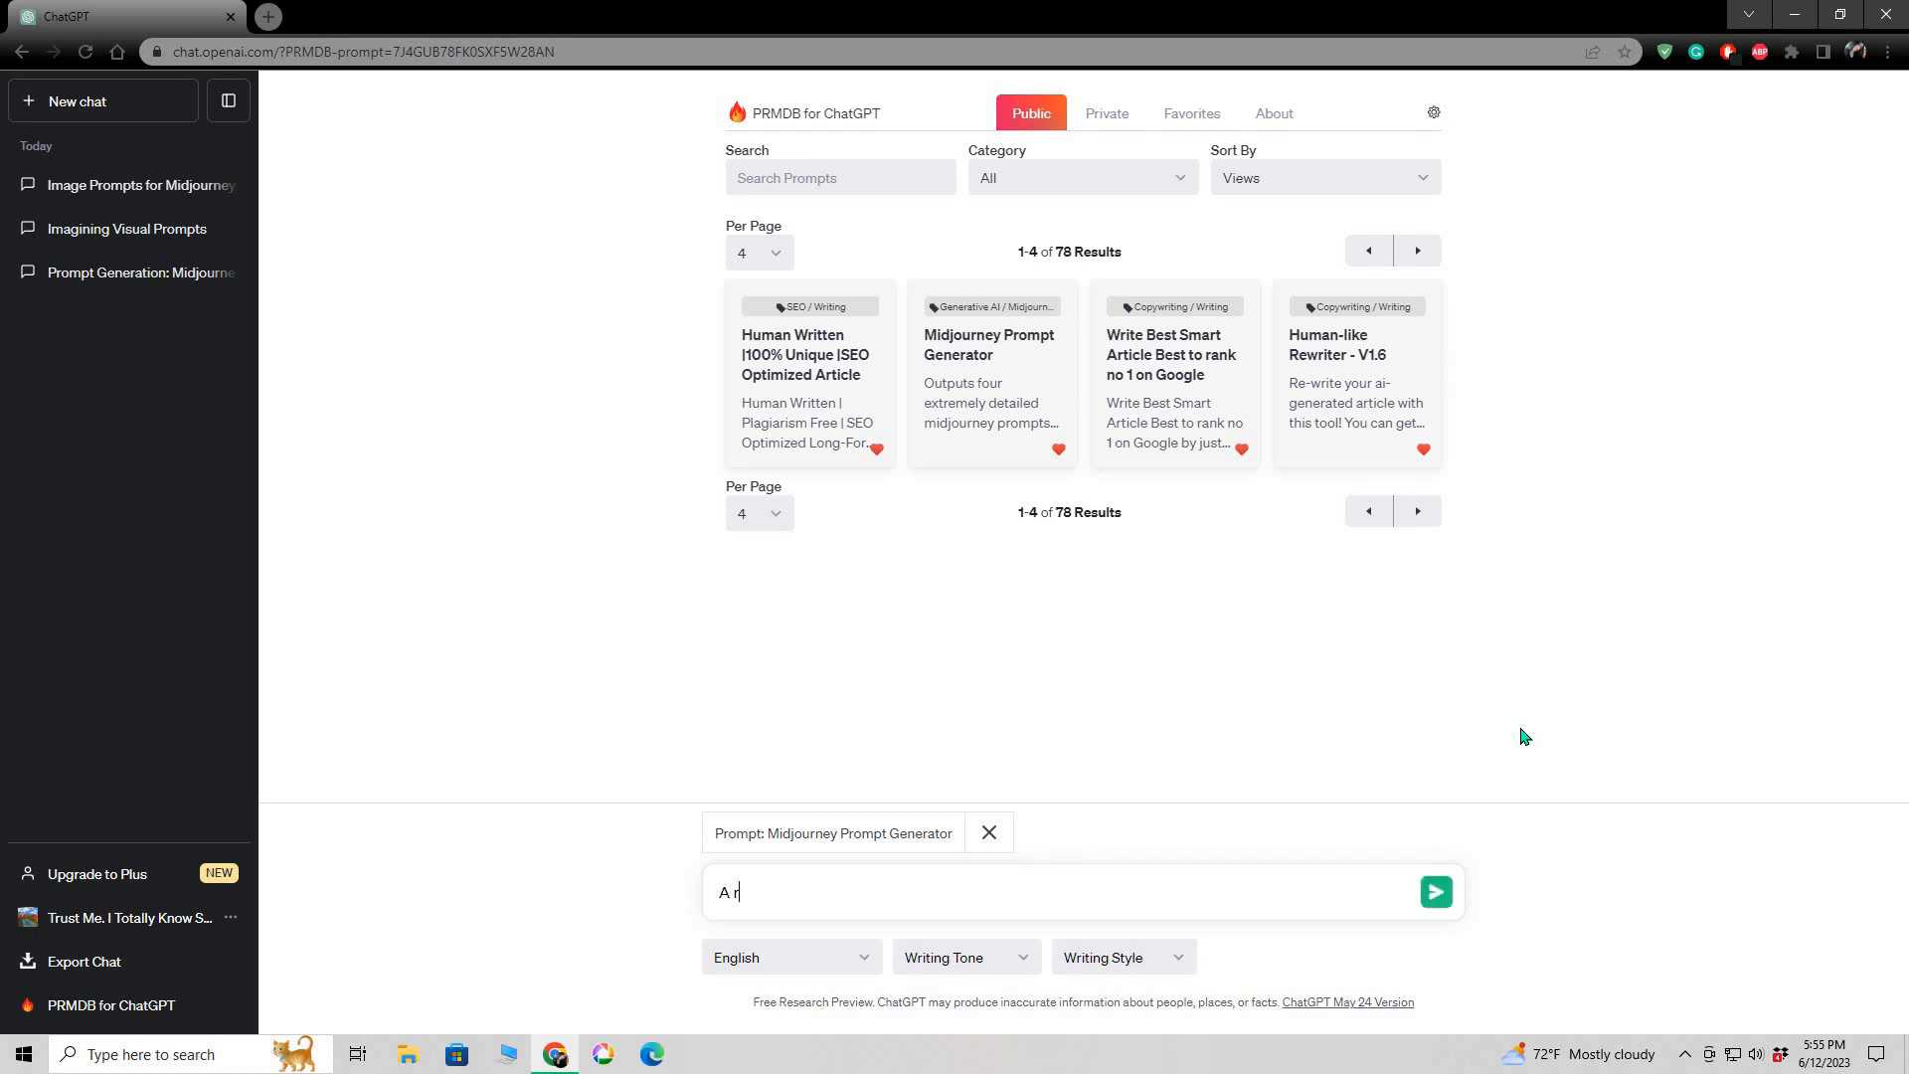
text(headed woman, walks on the beach)
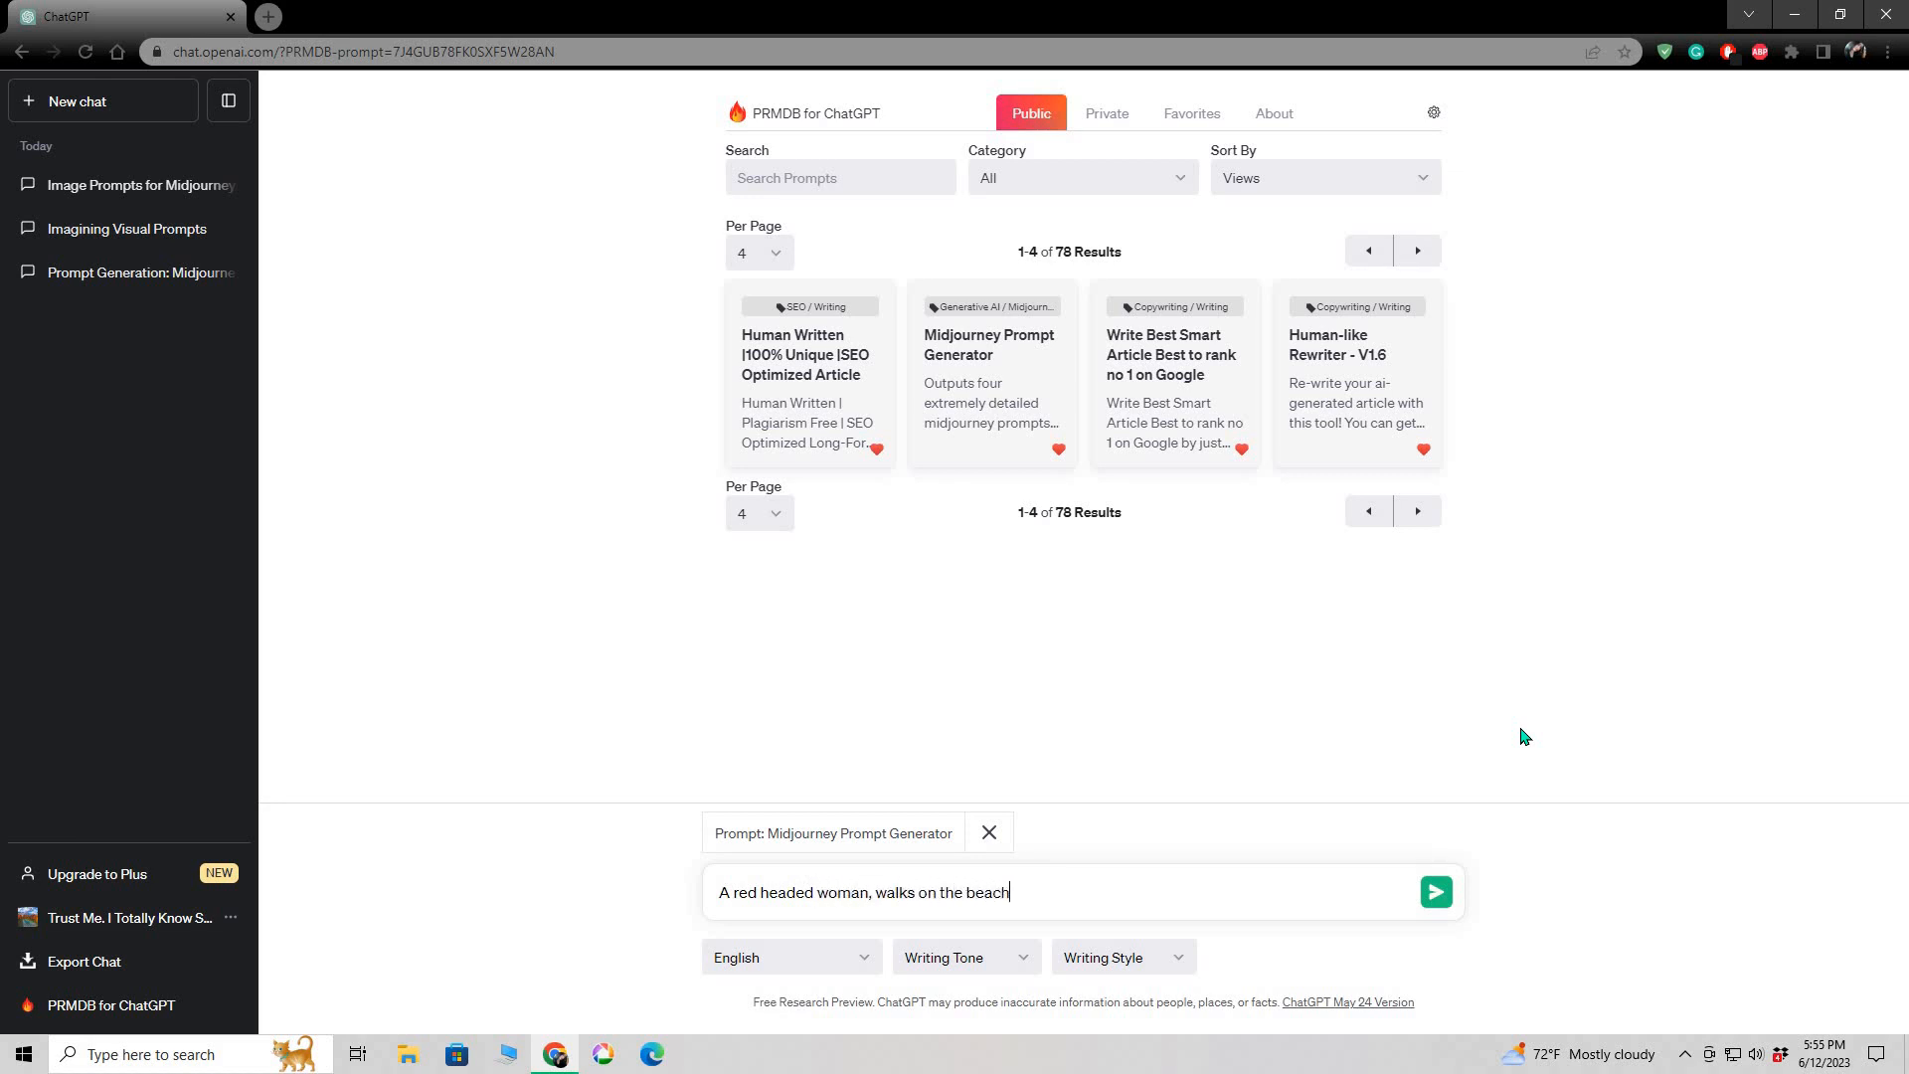
text( at midnight. The sky is clear and full)
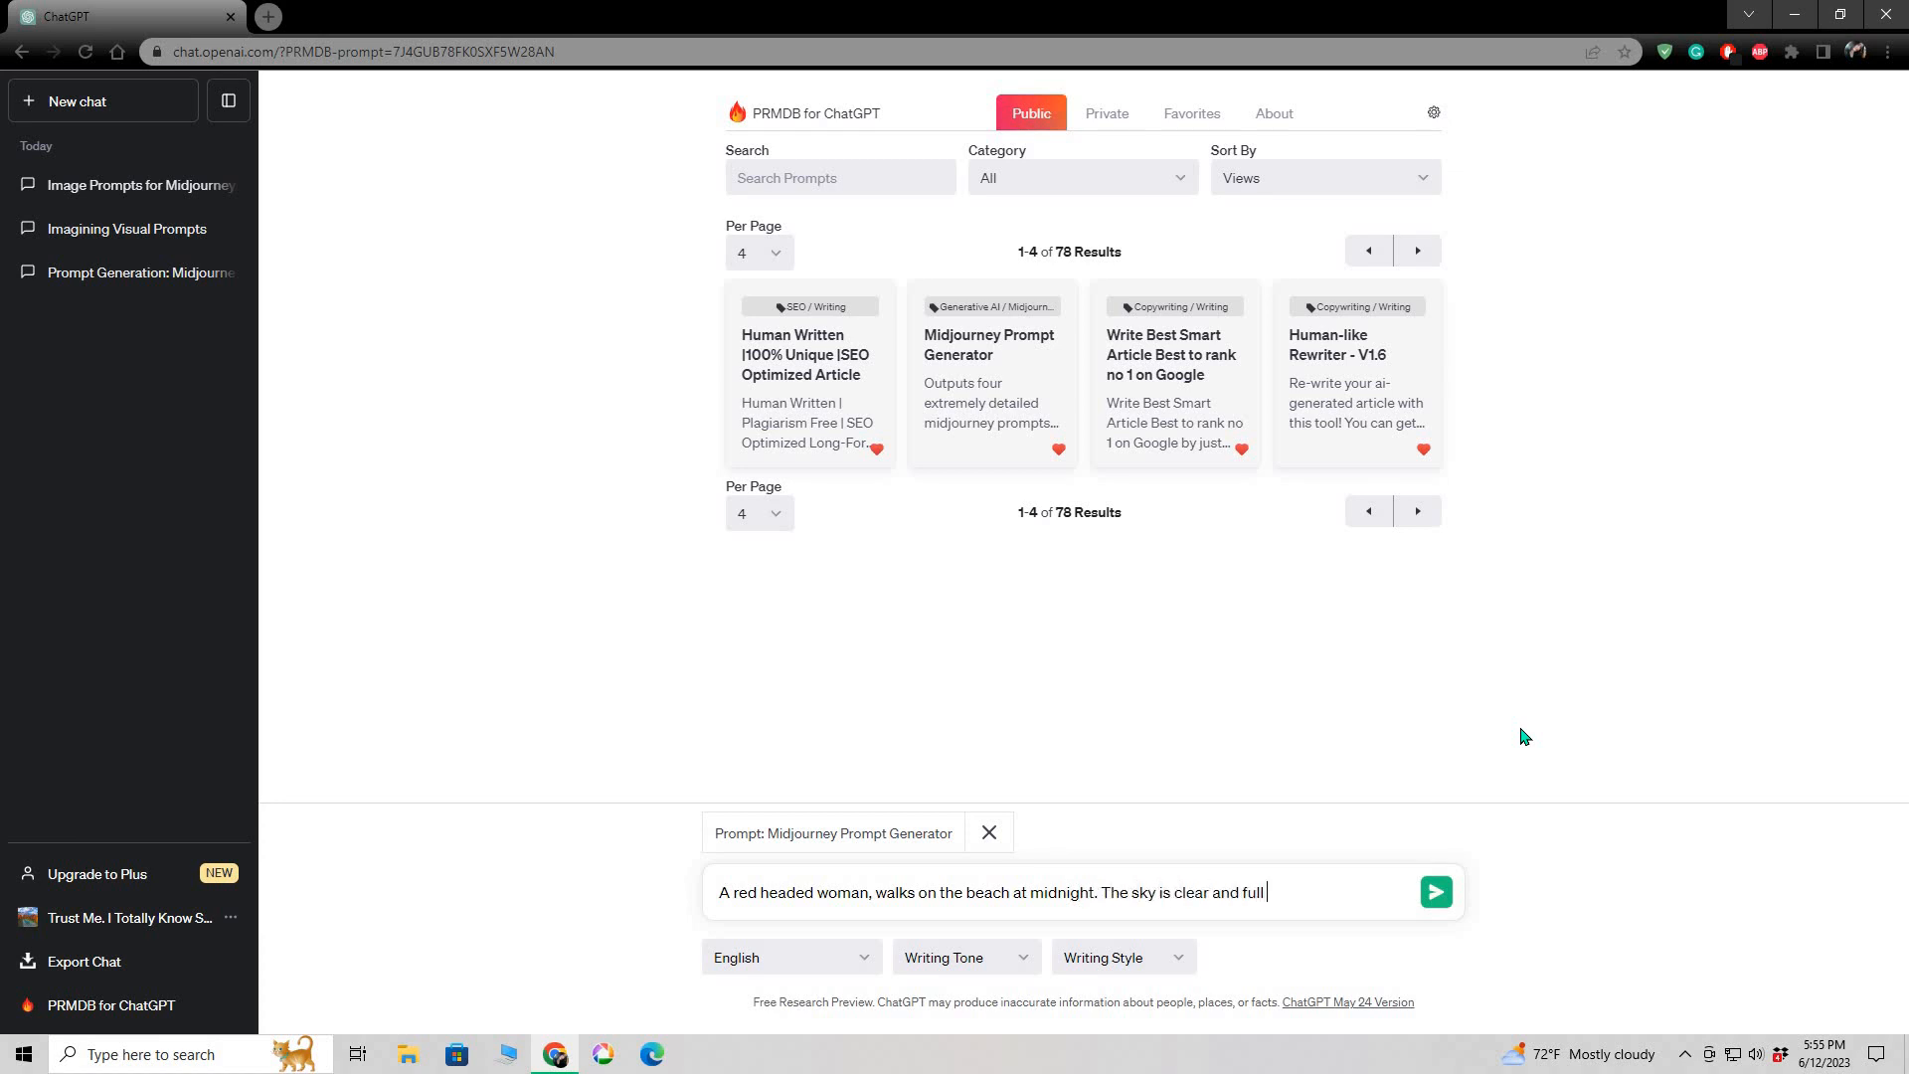
- Complete the message with "of stars, and the moon is full. The aspect ratio is 16:9" and send it
text( of stars, and the moon is f)
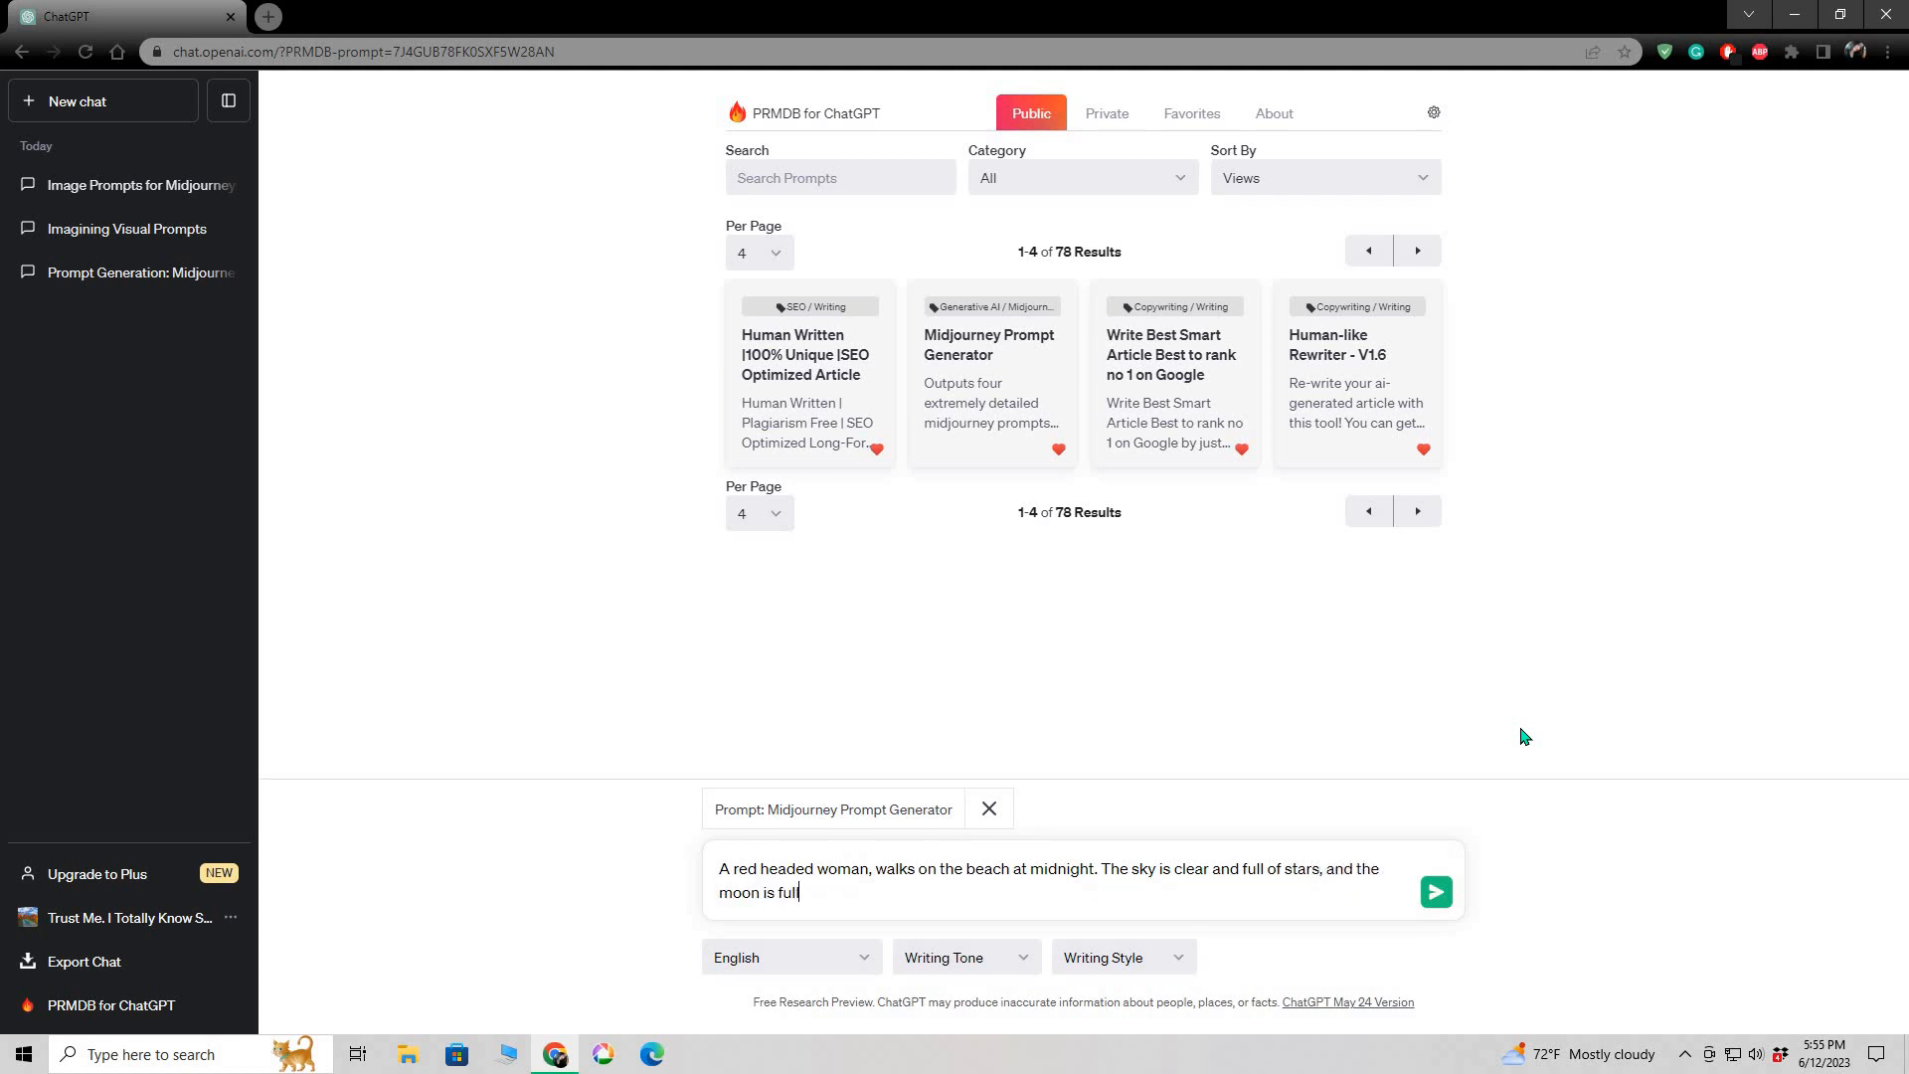
text(ull. The asp)
text(ect ration i)
text( is)
text( 16:9)
key(Return)
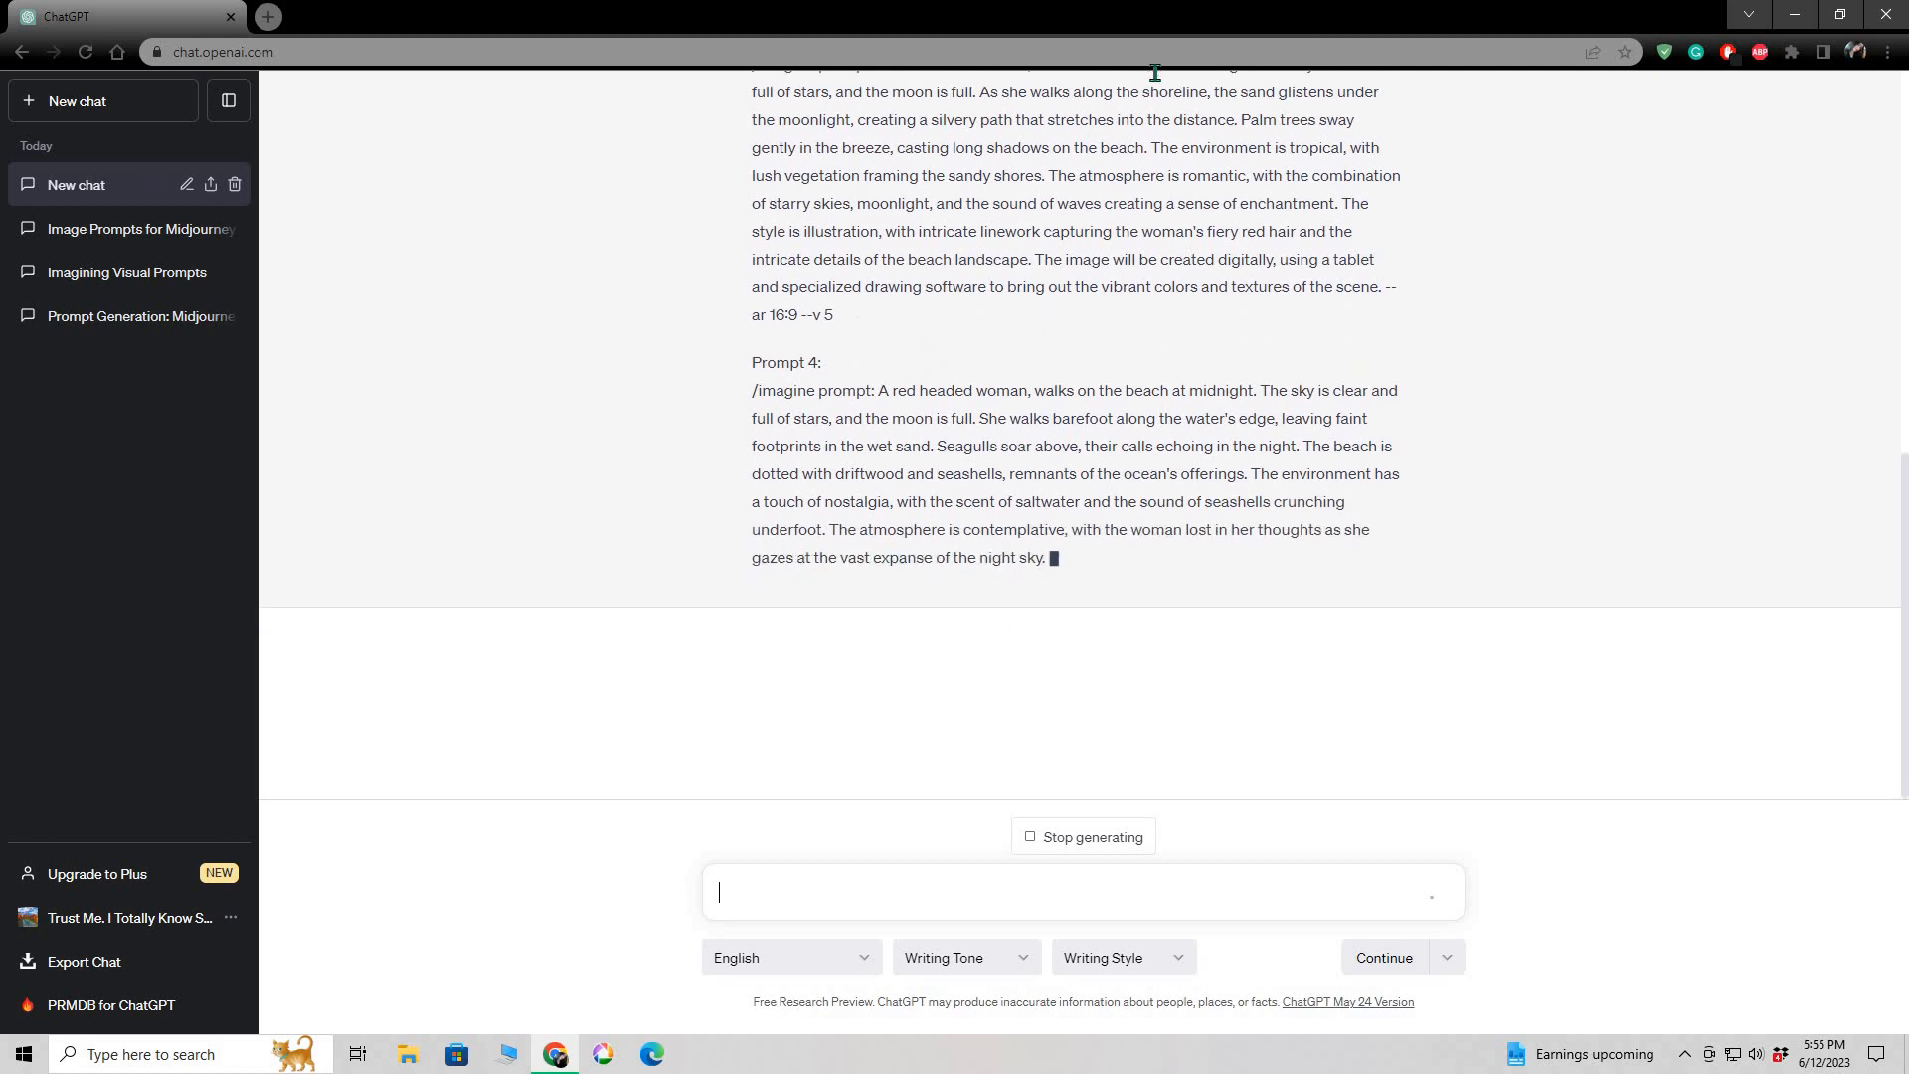
- Review the generated prompts and copy the text of Prompt 1, from "imagine prompt" through "--ar 16:9 --v 5"
right_click(1157, 235)
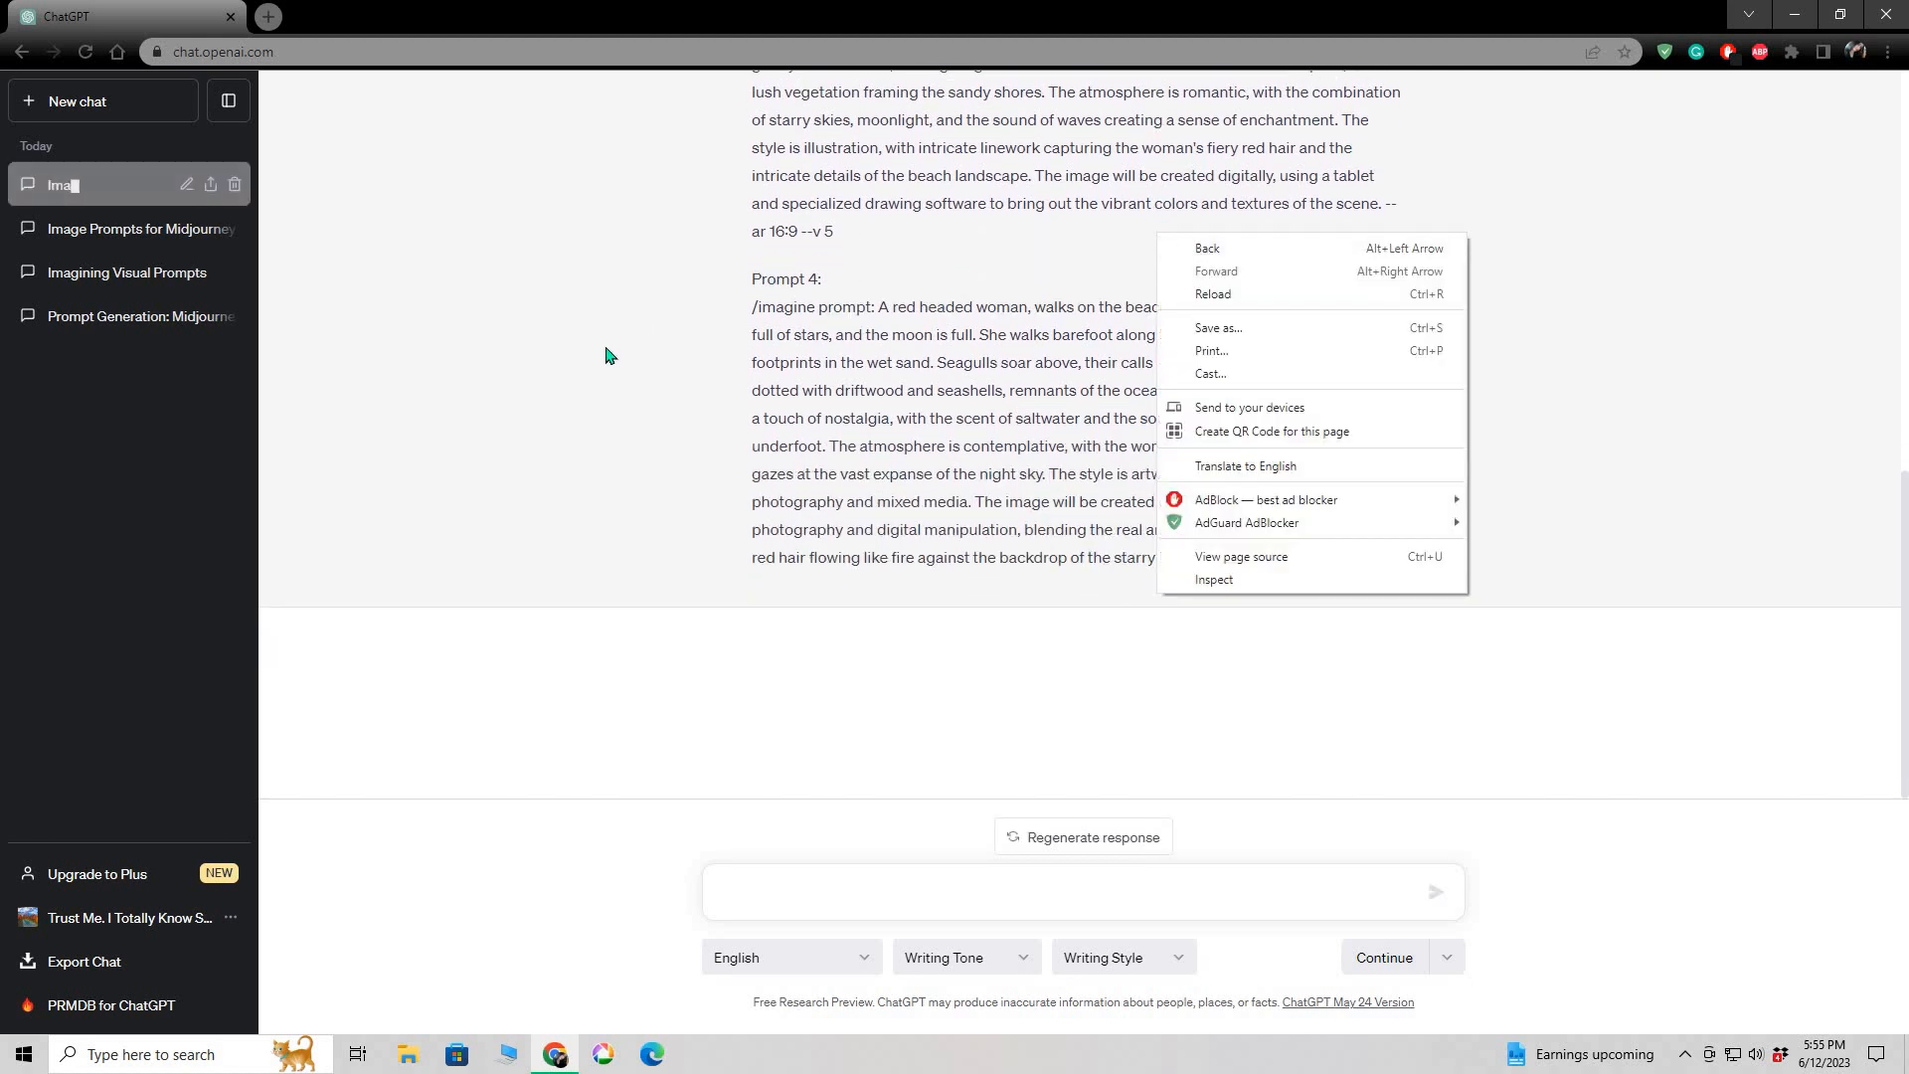
click(1035, 311)
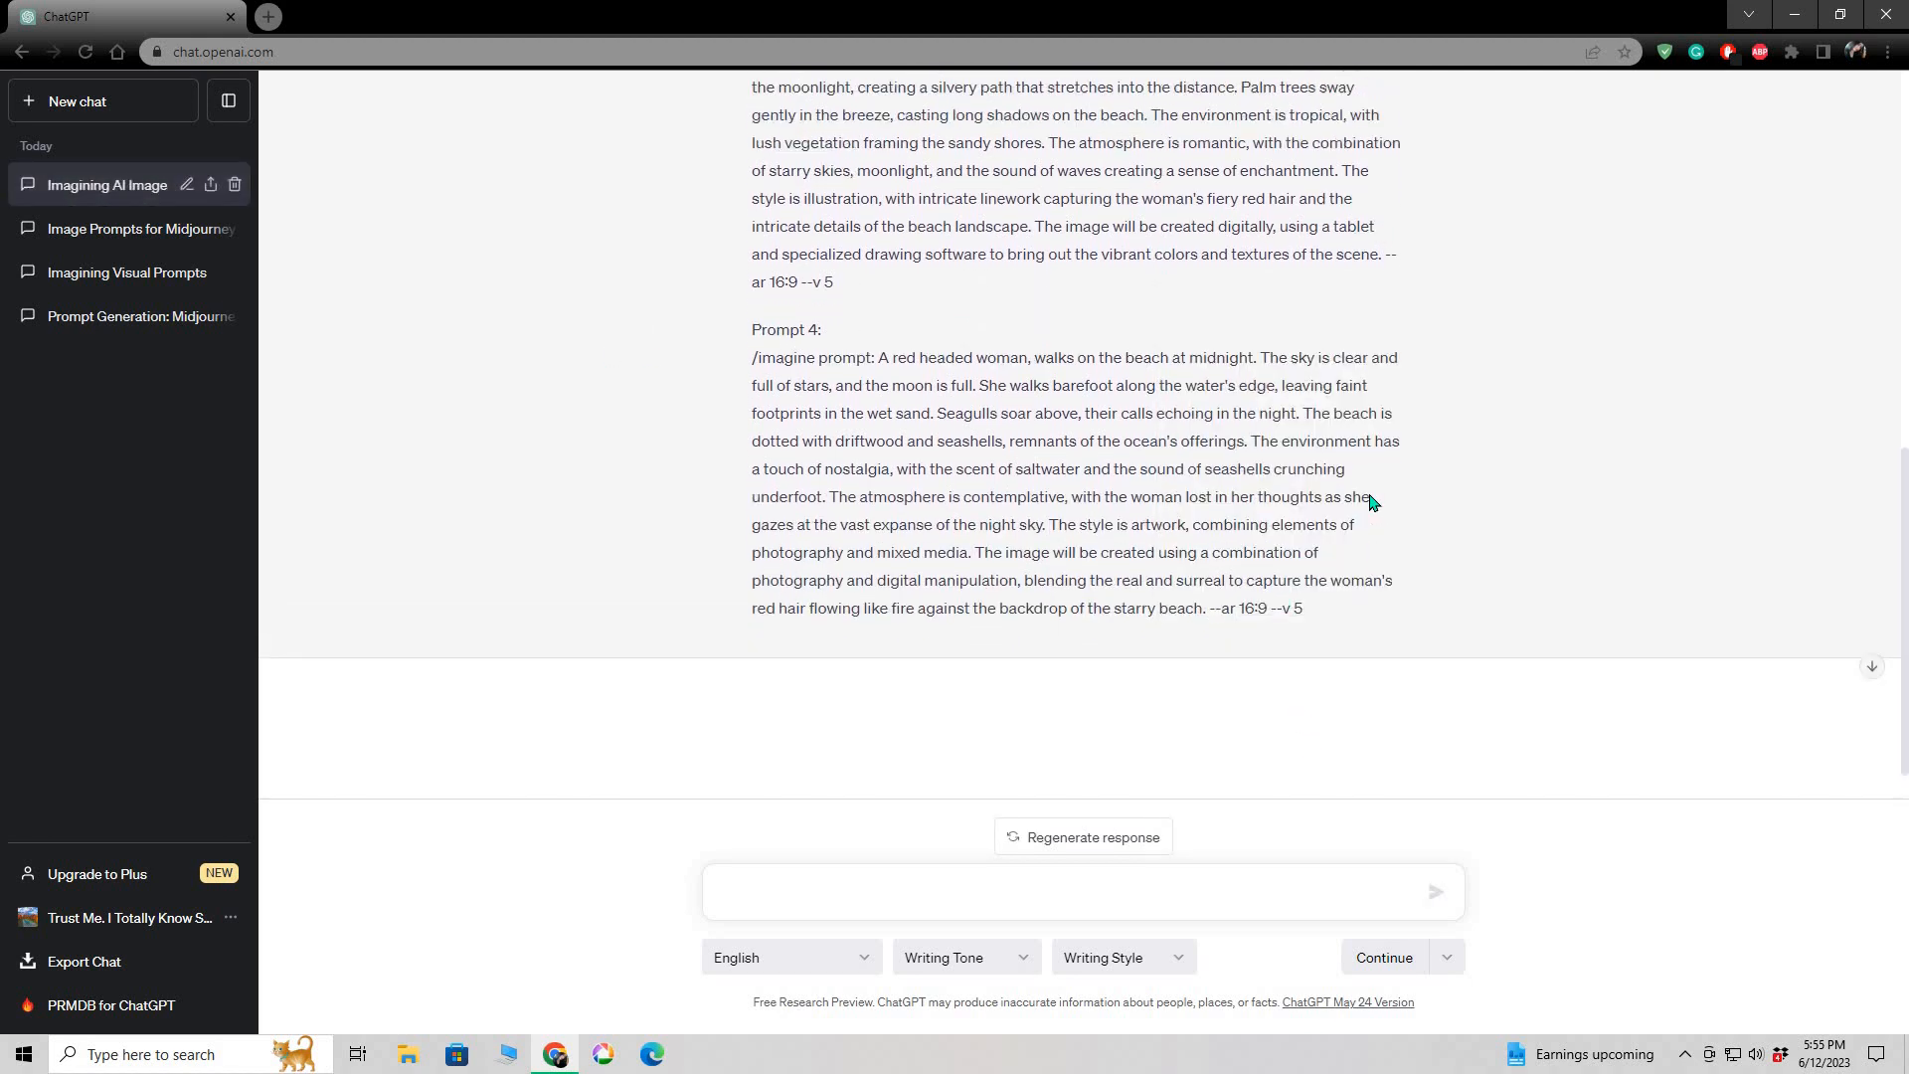
scroll(1371, 500, up, 6)
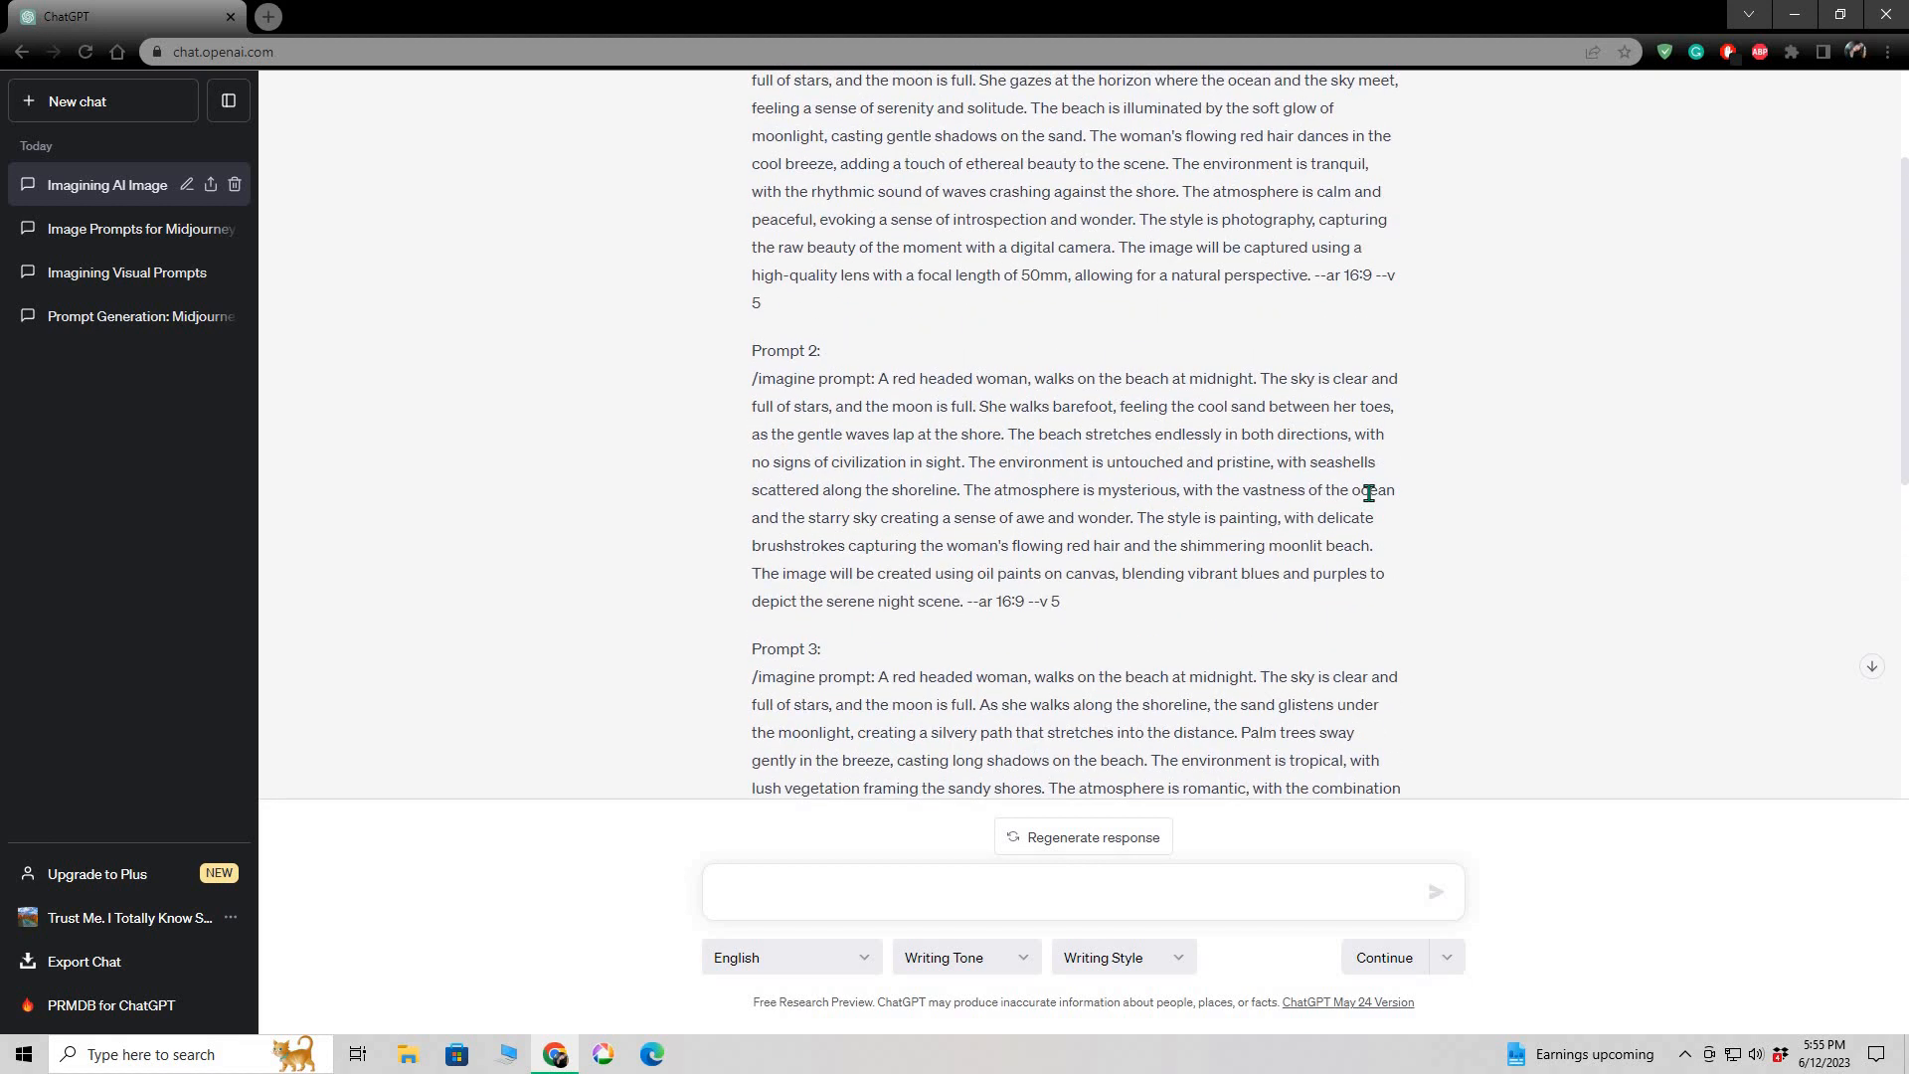
scroll(1370, 498, up, 2)
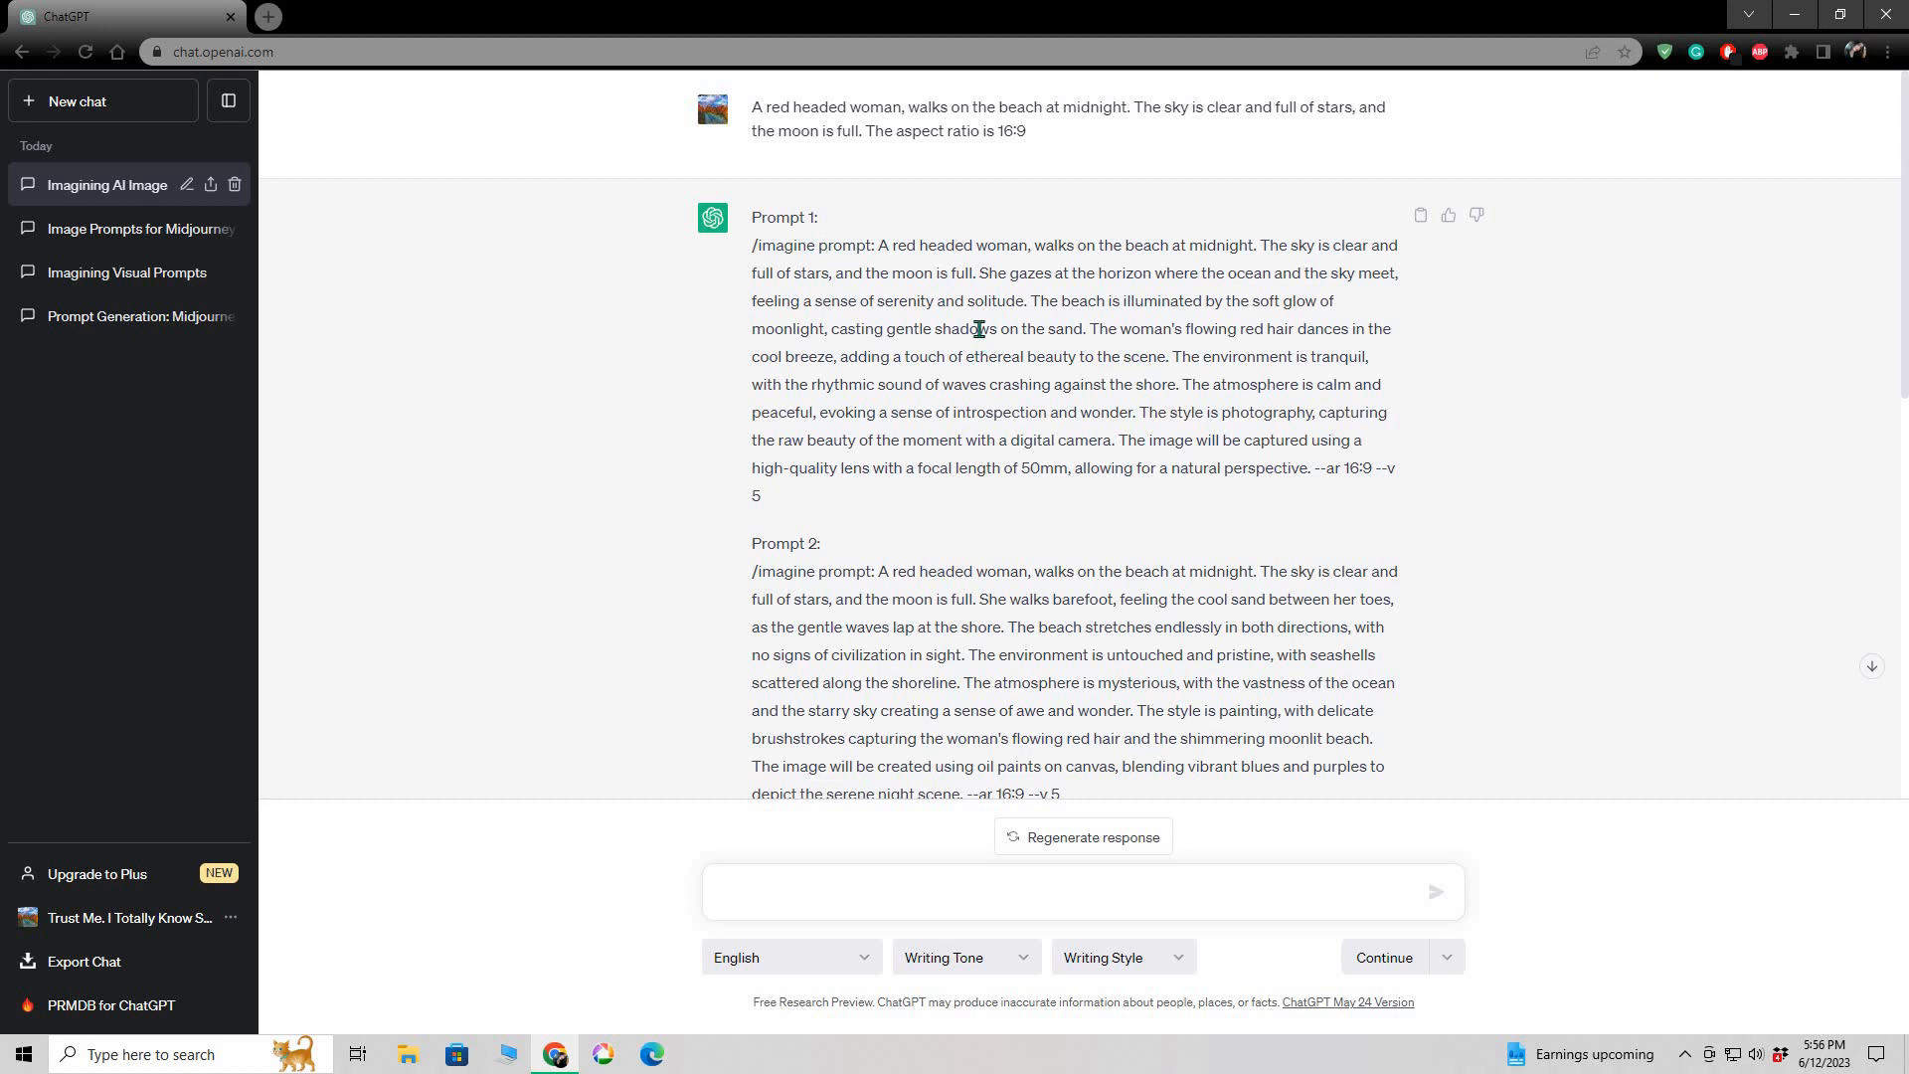
double_click(976, 329)
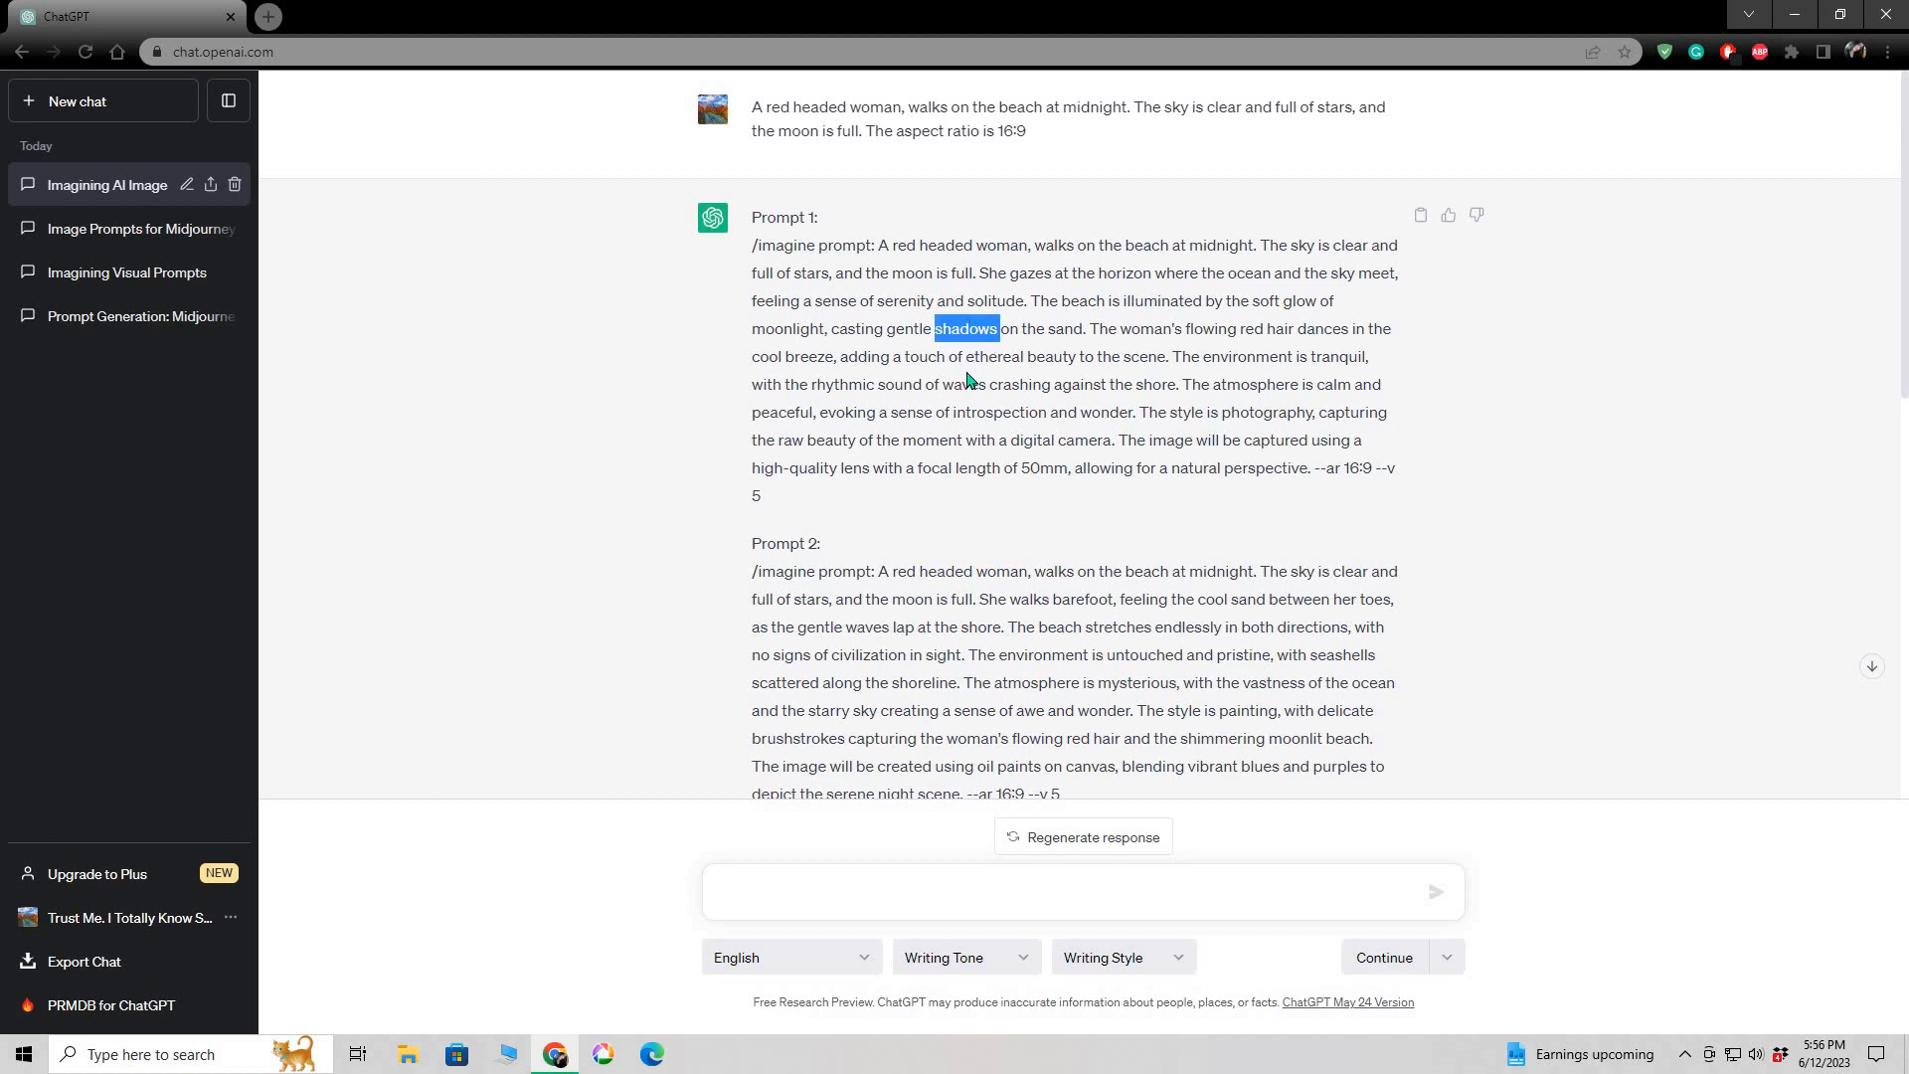
double_click(975, 382)
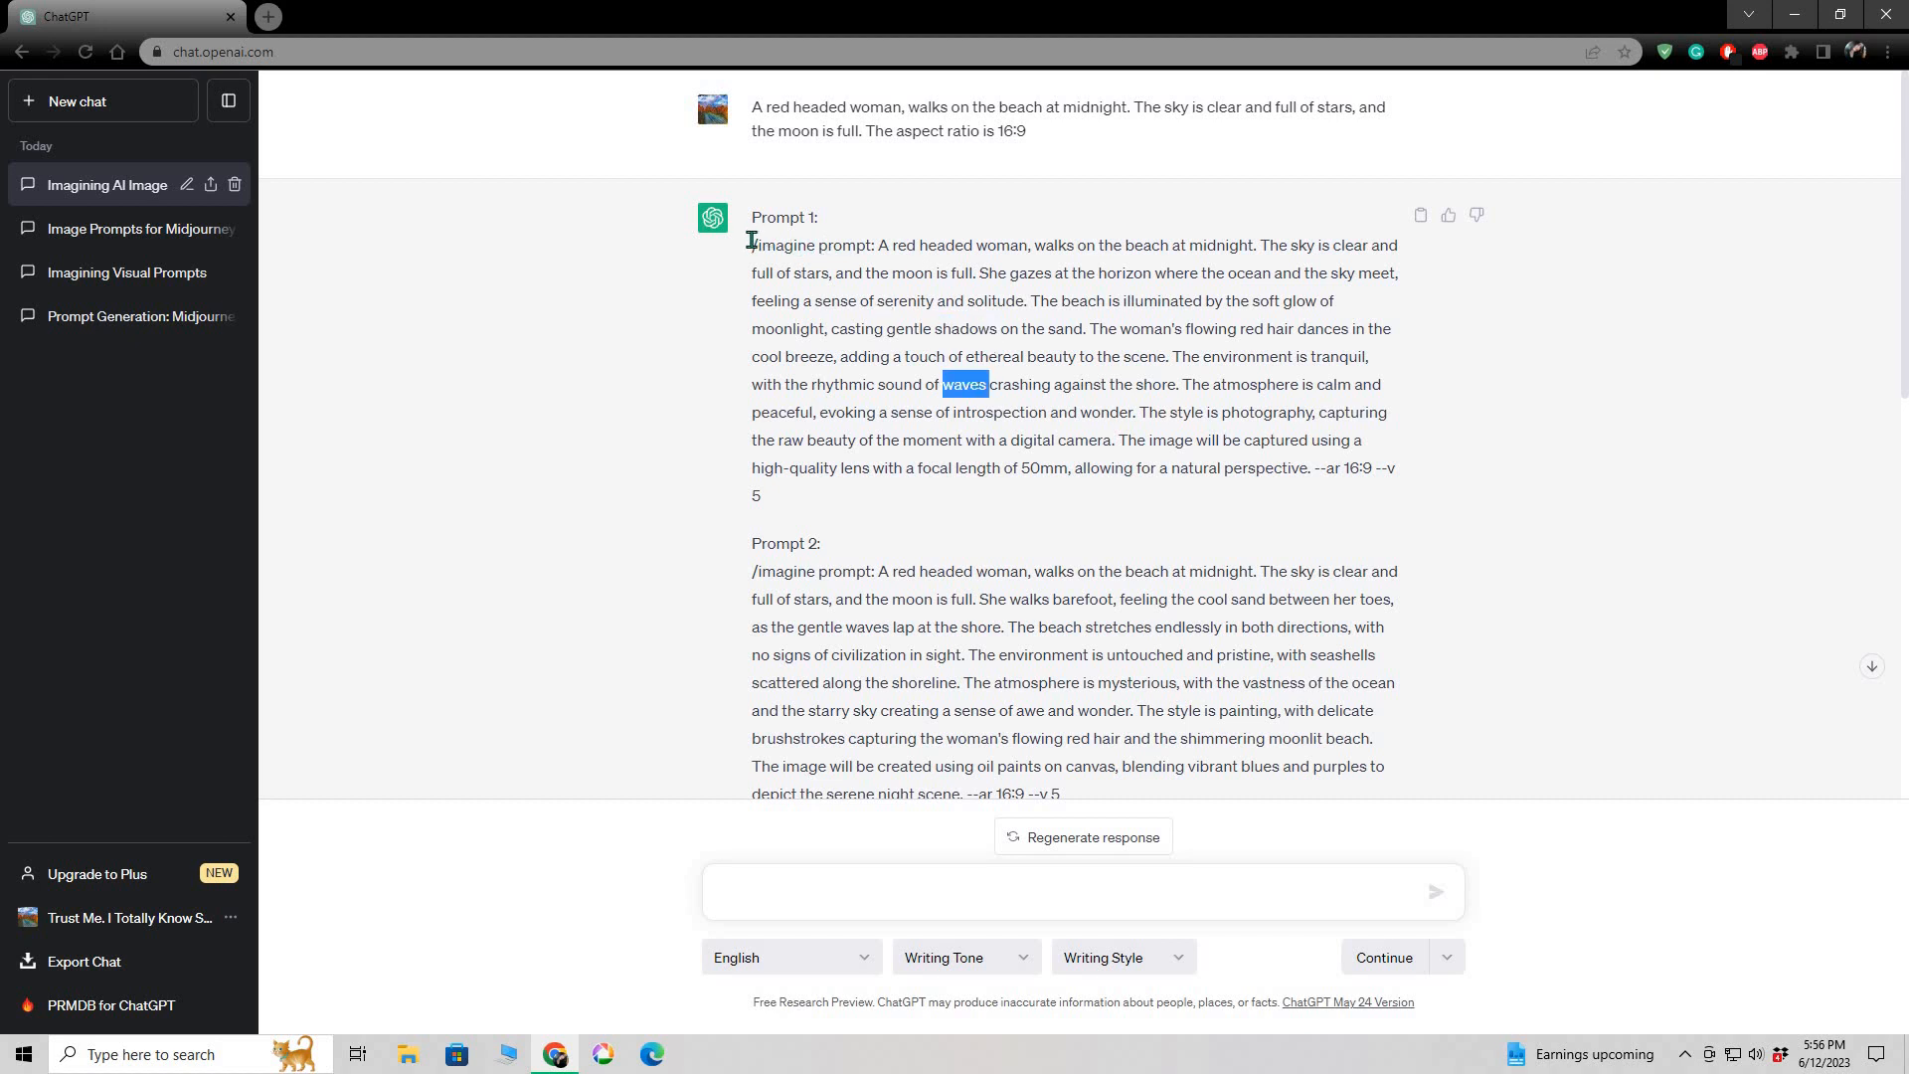
drag(760, 244, 1253, 329)
drag(1341, 415, 1392, 503)
key(ctrl+c)
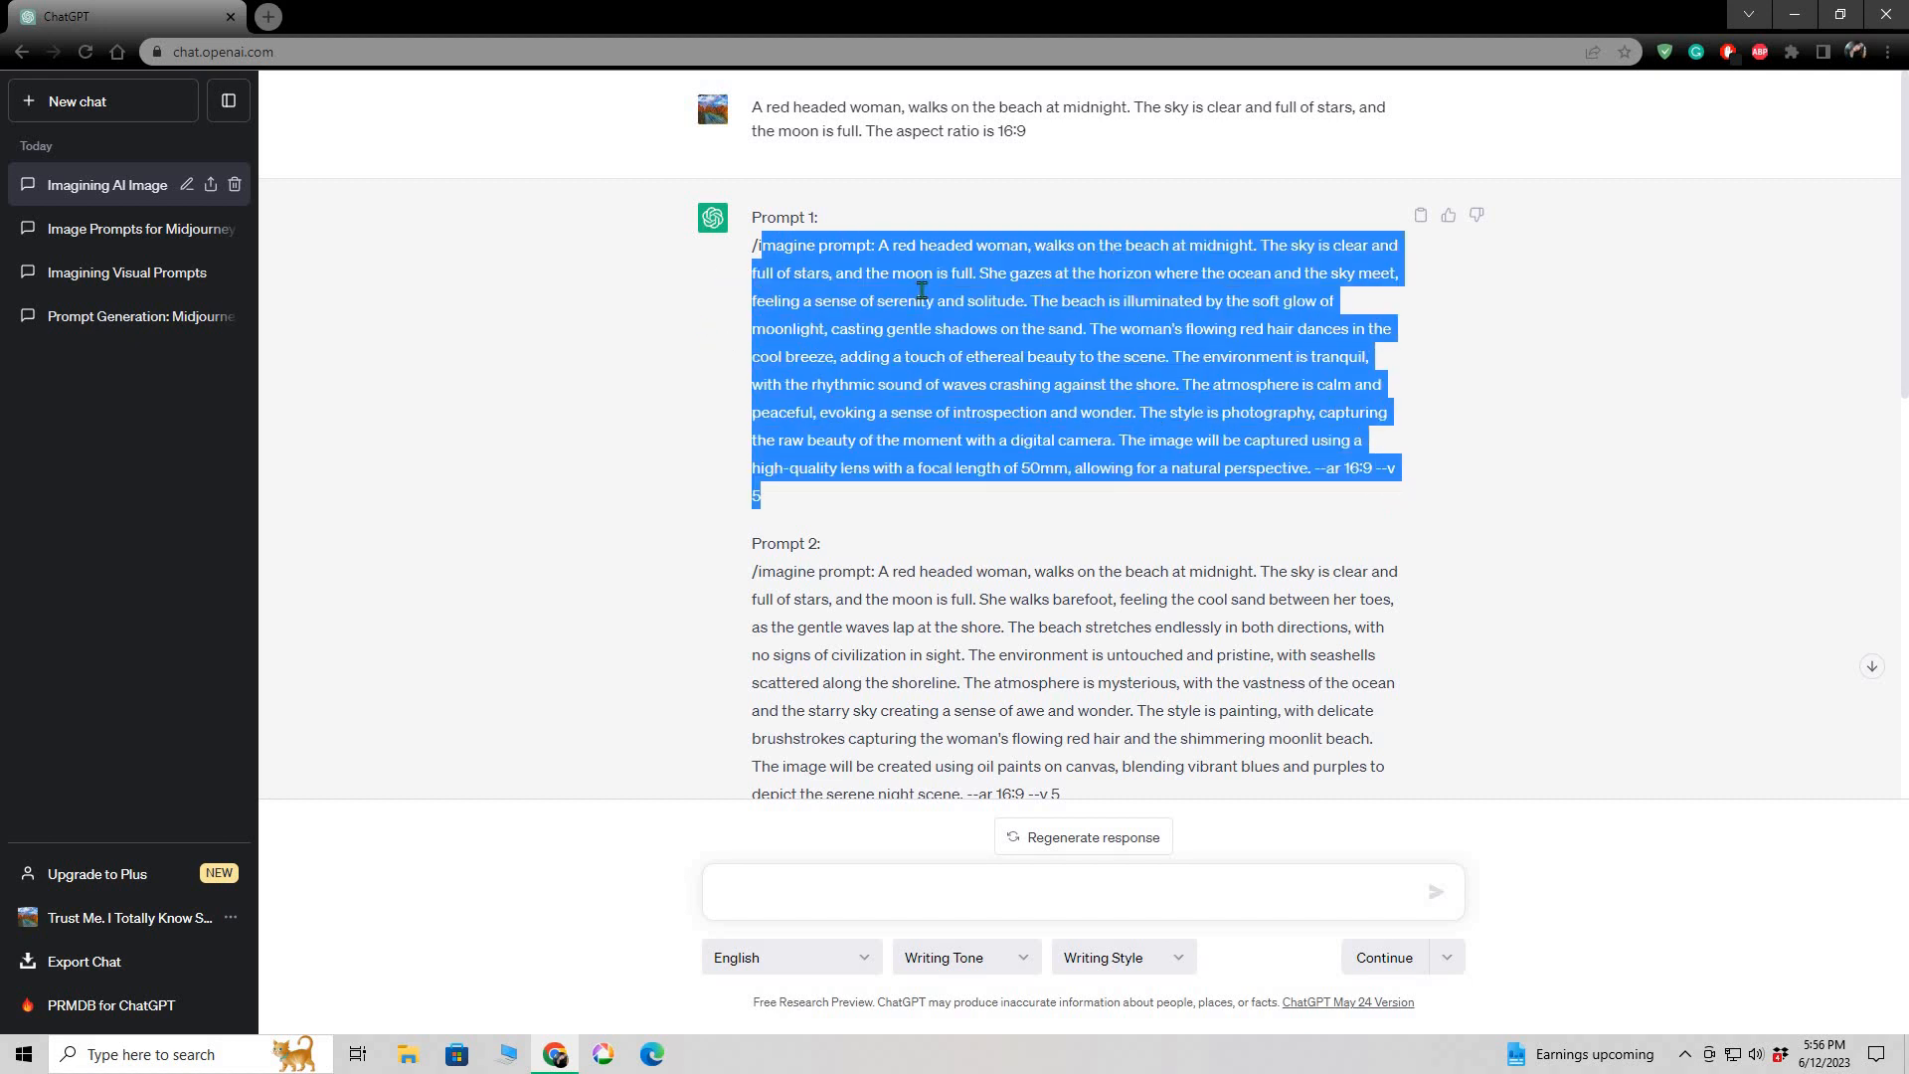
- Search the web for "discord" in a new tab and open the "Discord | Your Place to Talk and Hang Out" result
click(270, 18)
click(275, 14)
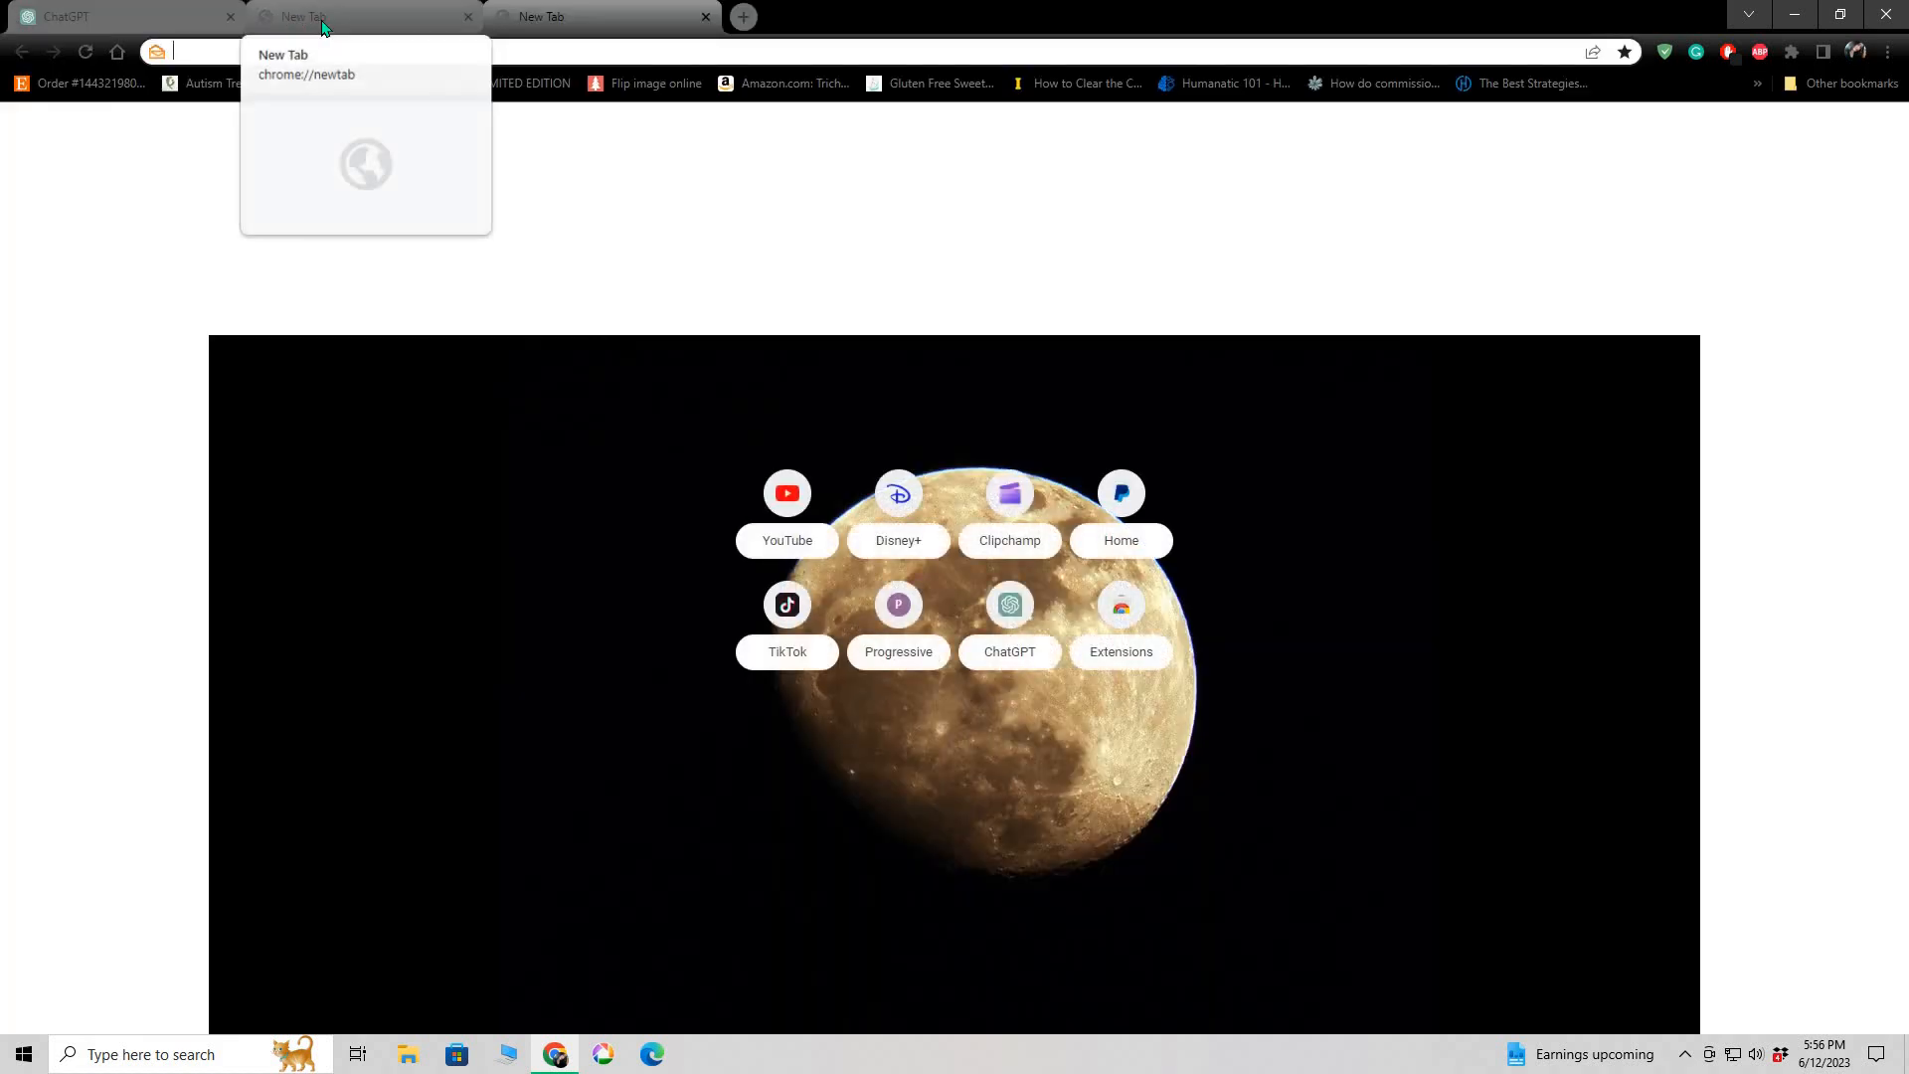
click(468, 17)
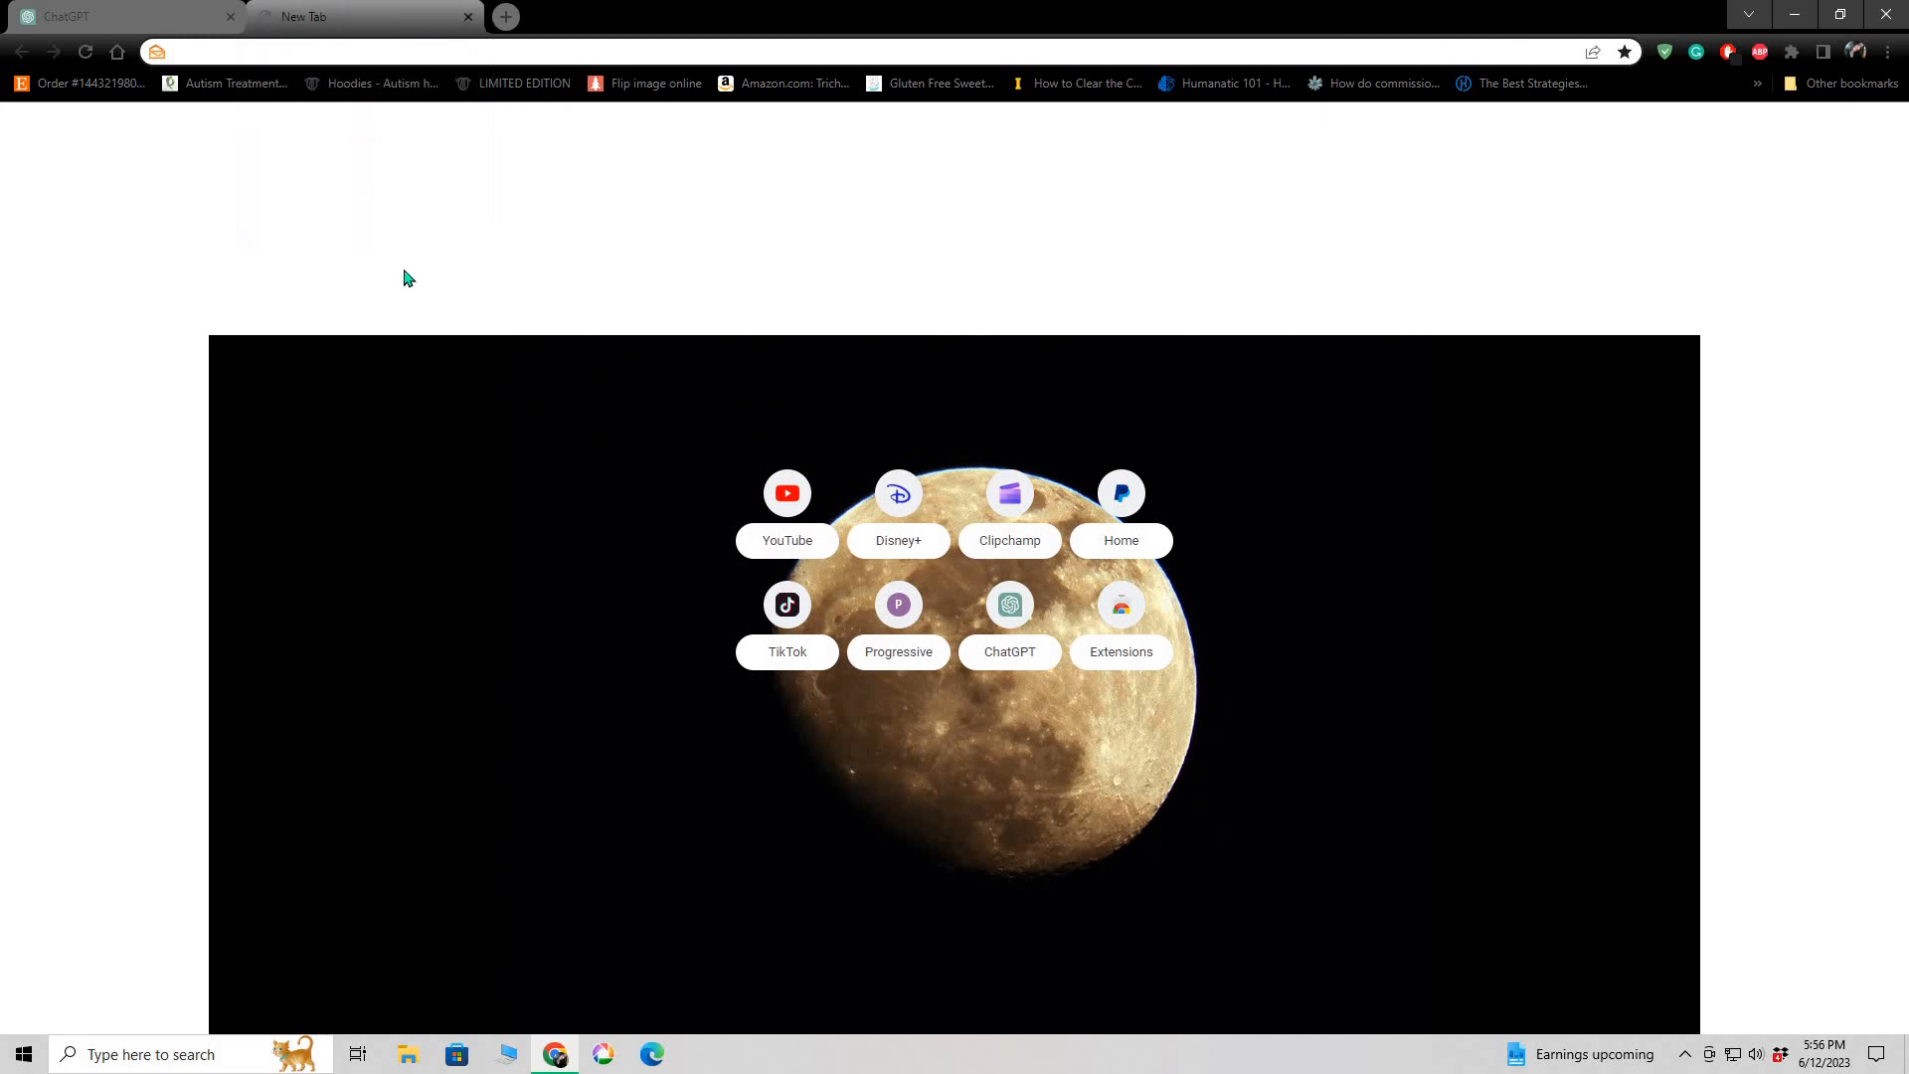
text(discord)
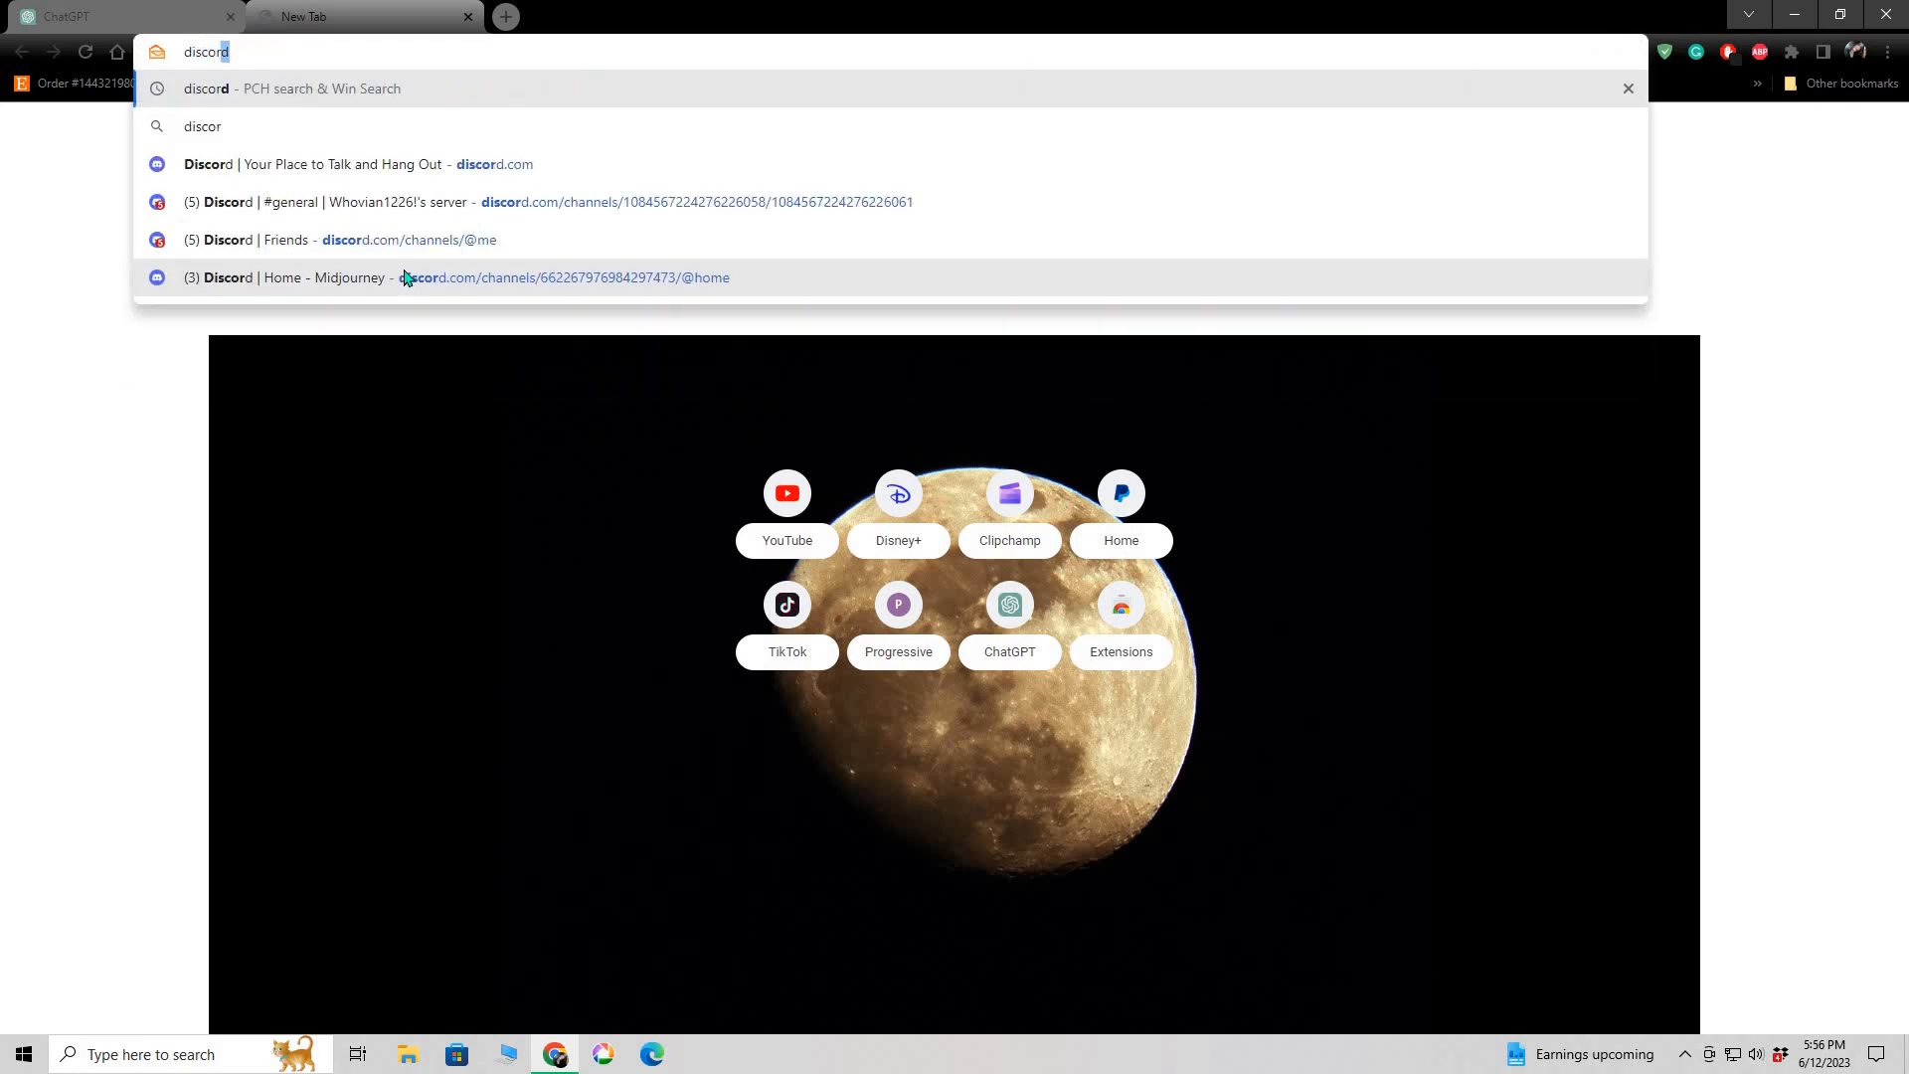
key(Return)
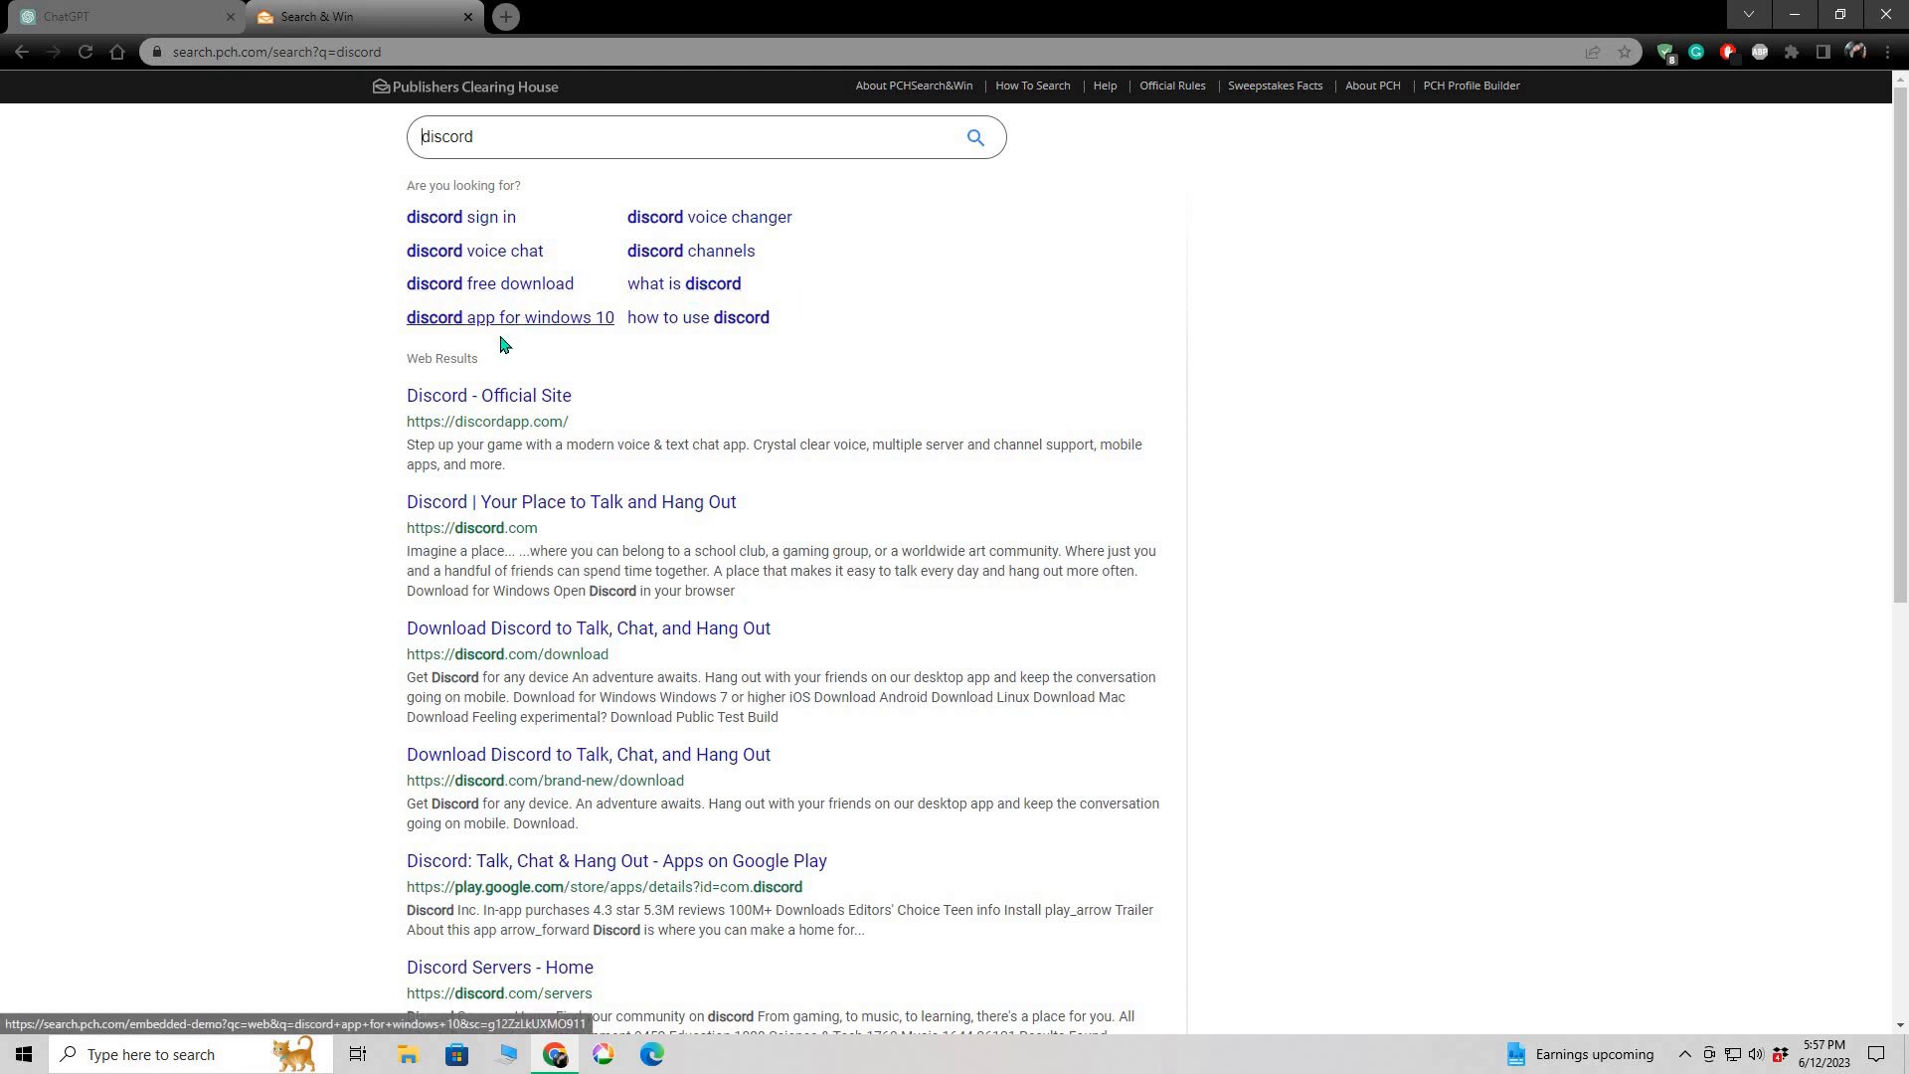
click(597, 504)
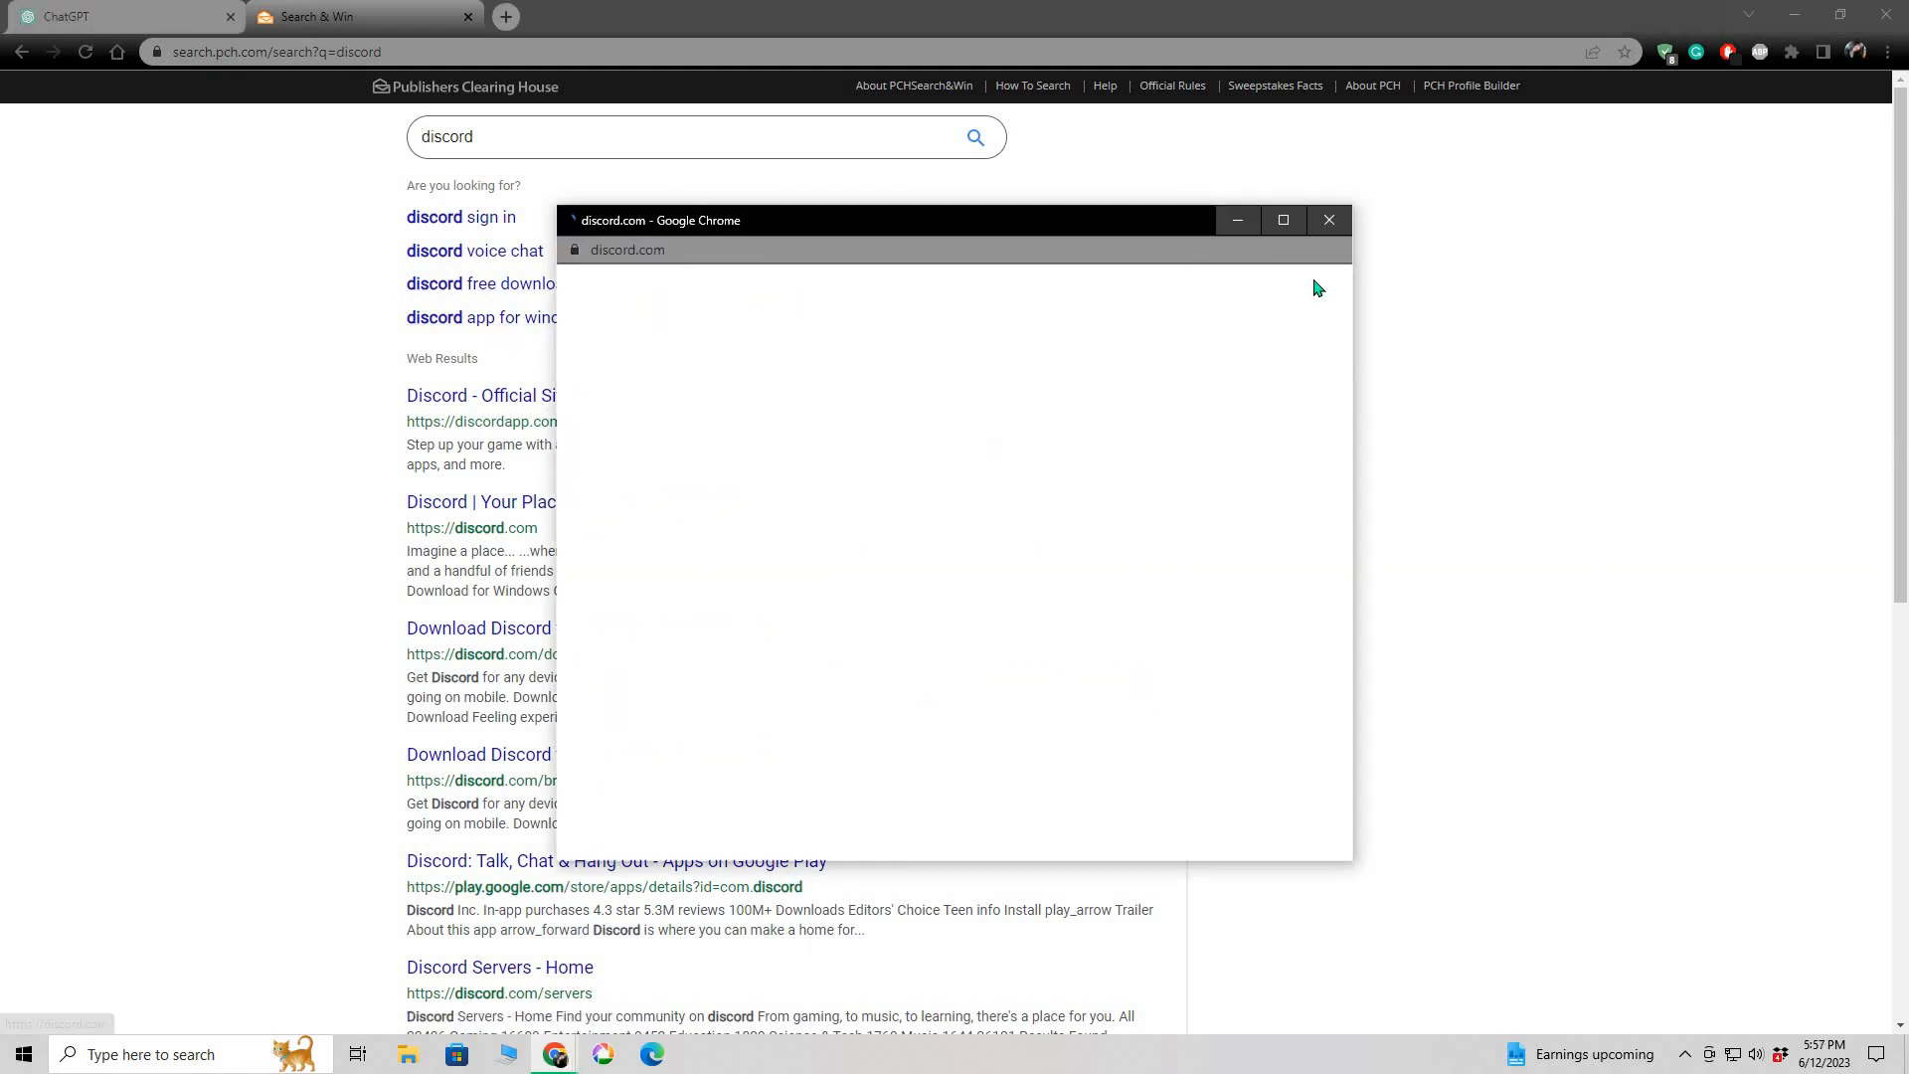
- Open Discord in the maximized browser window and go to the personal server's general channel
click(1283, 219)
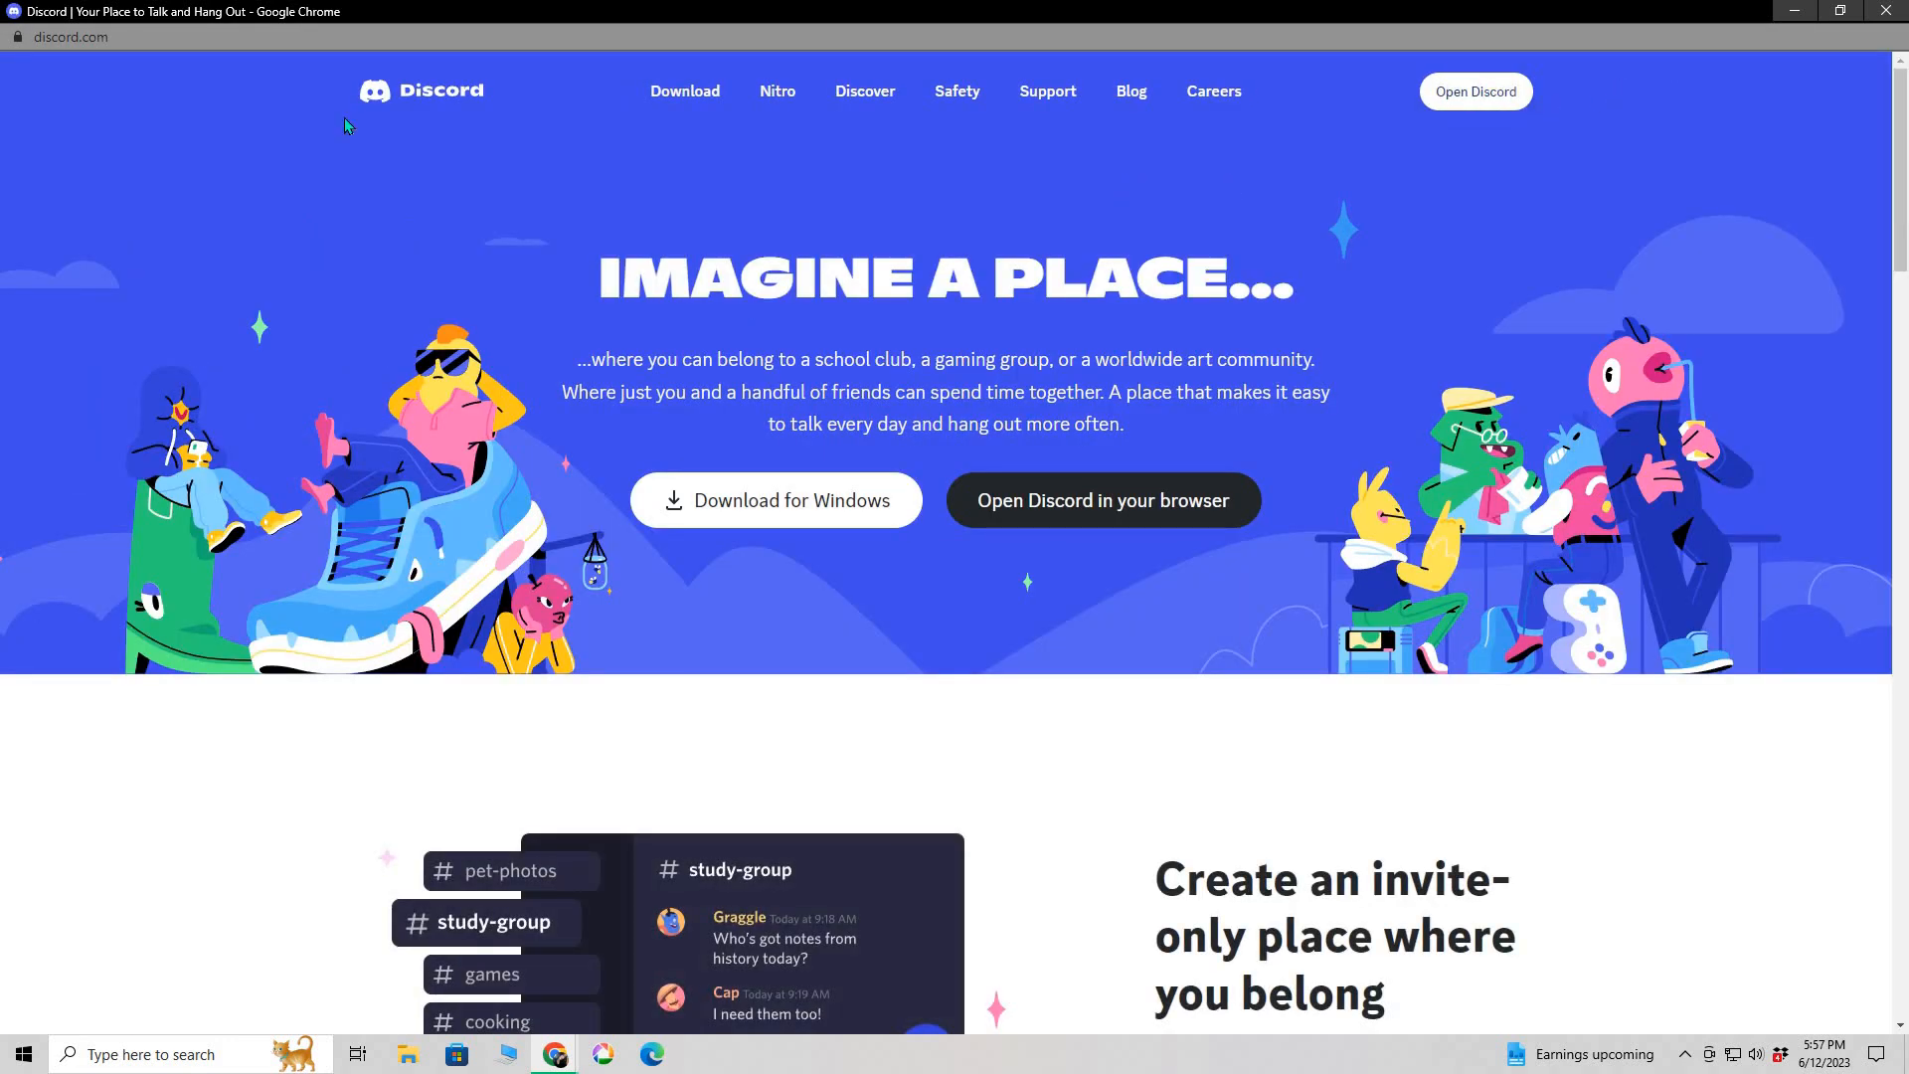
click(1504, 96)
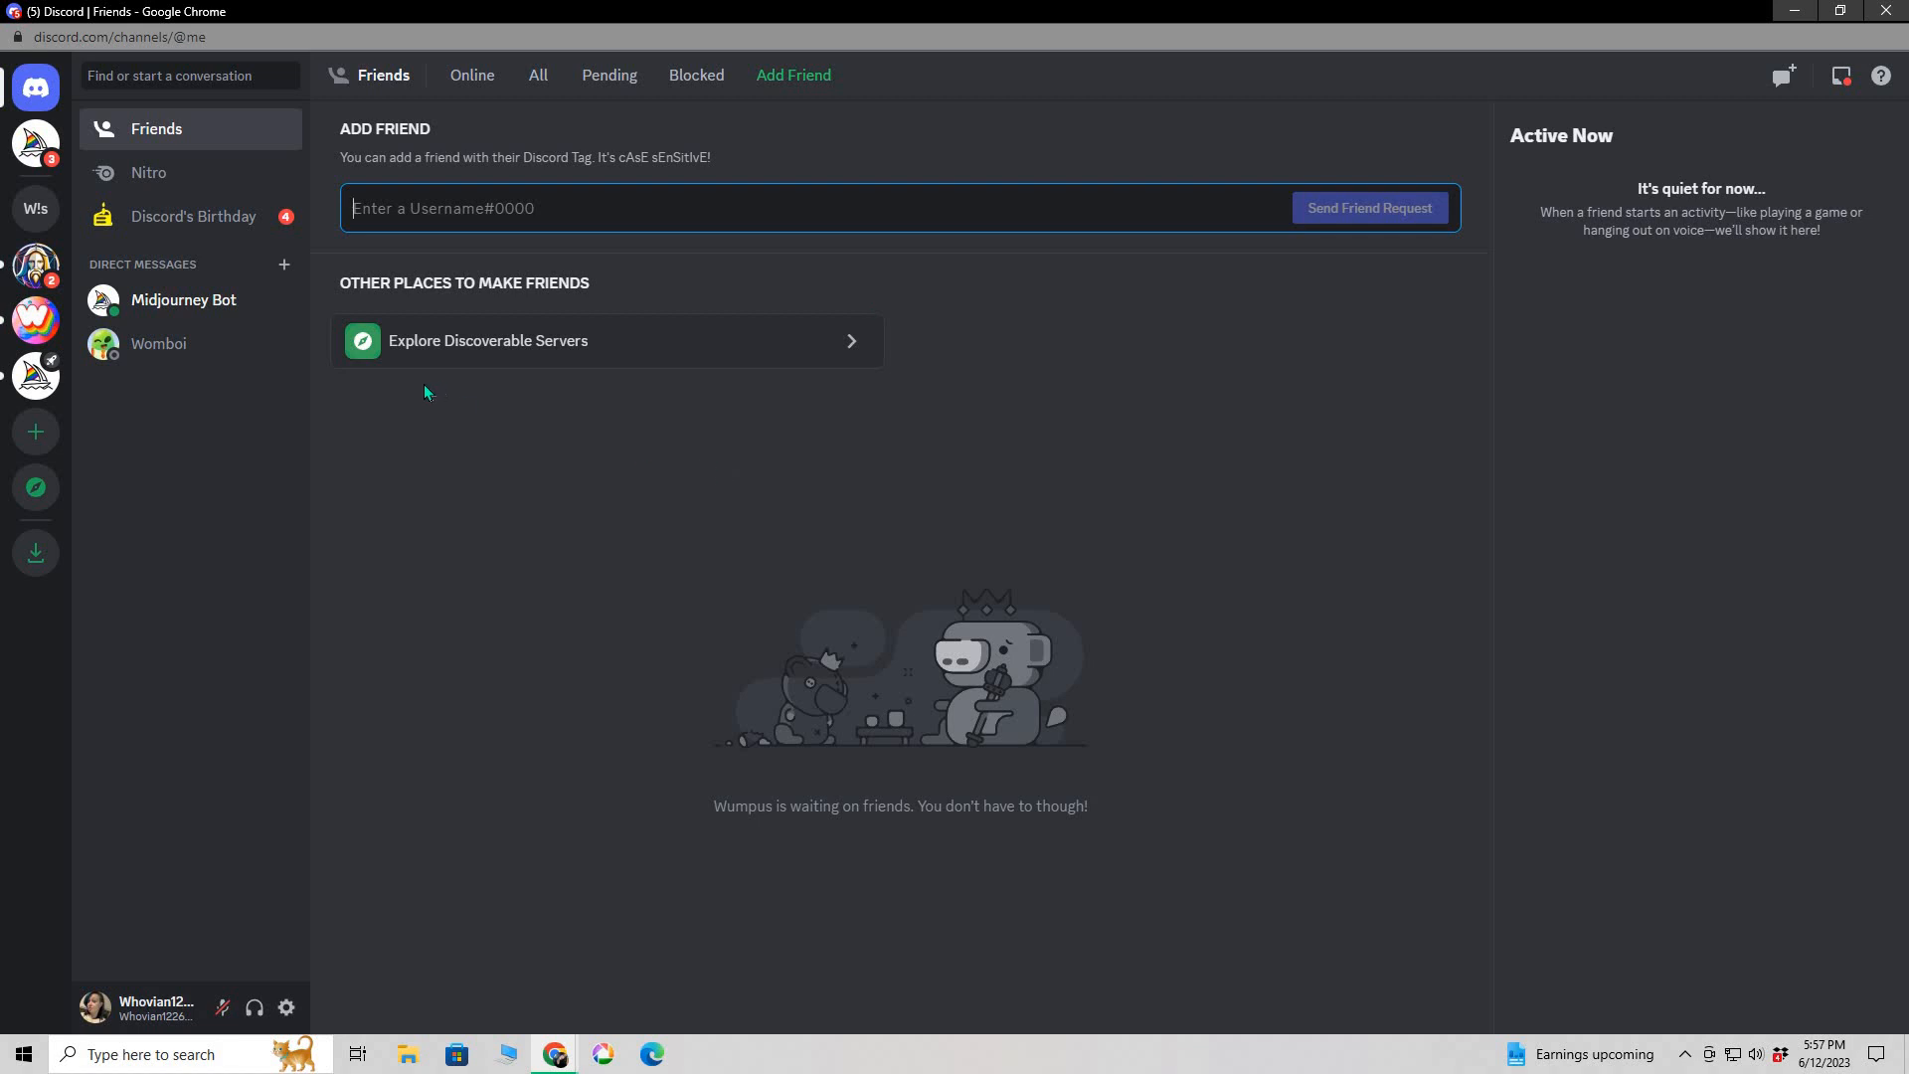
click(49, 216)
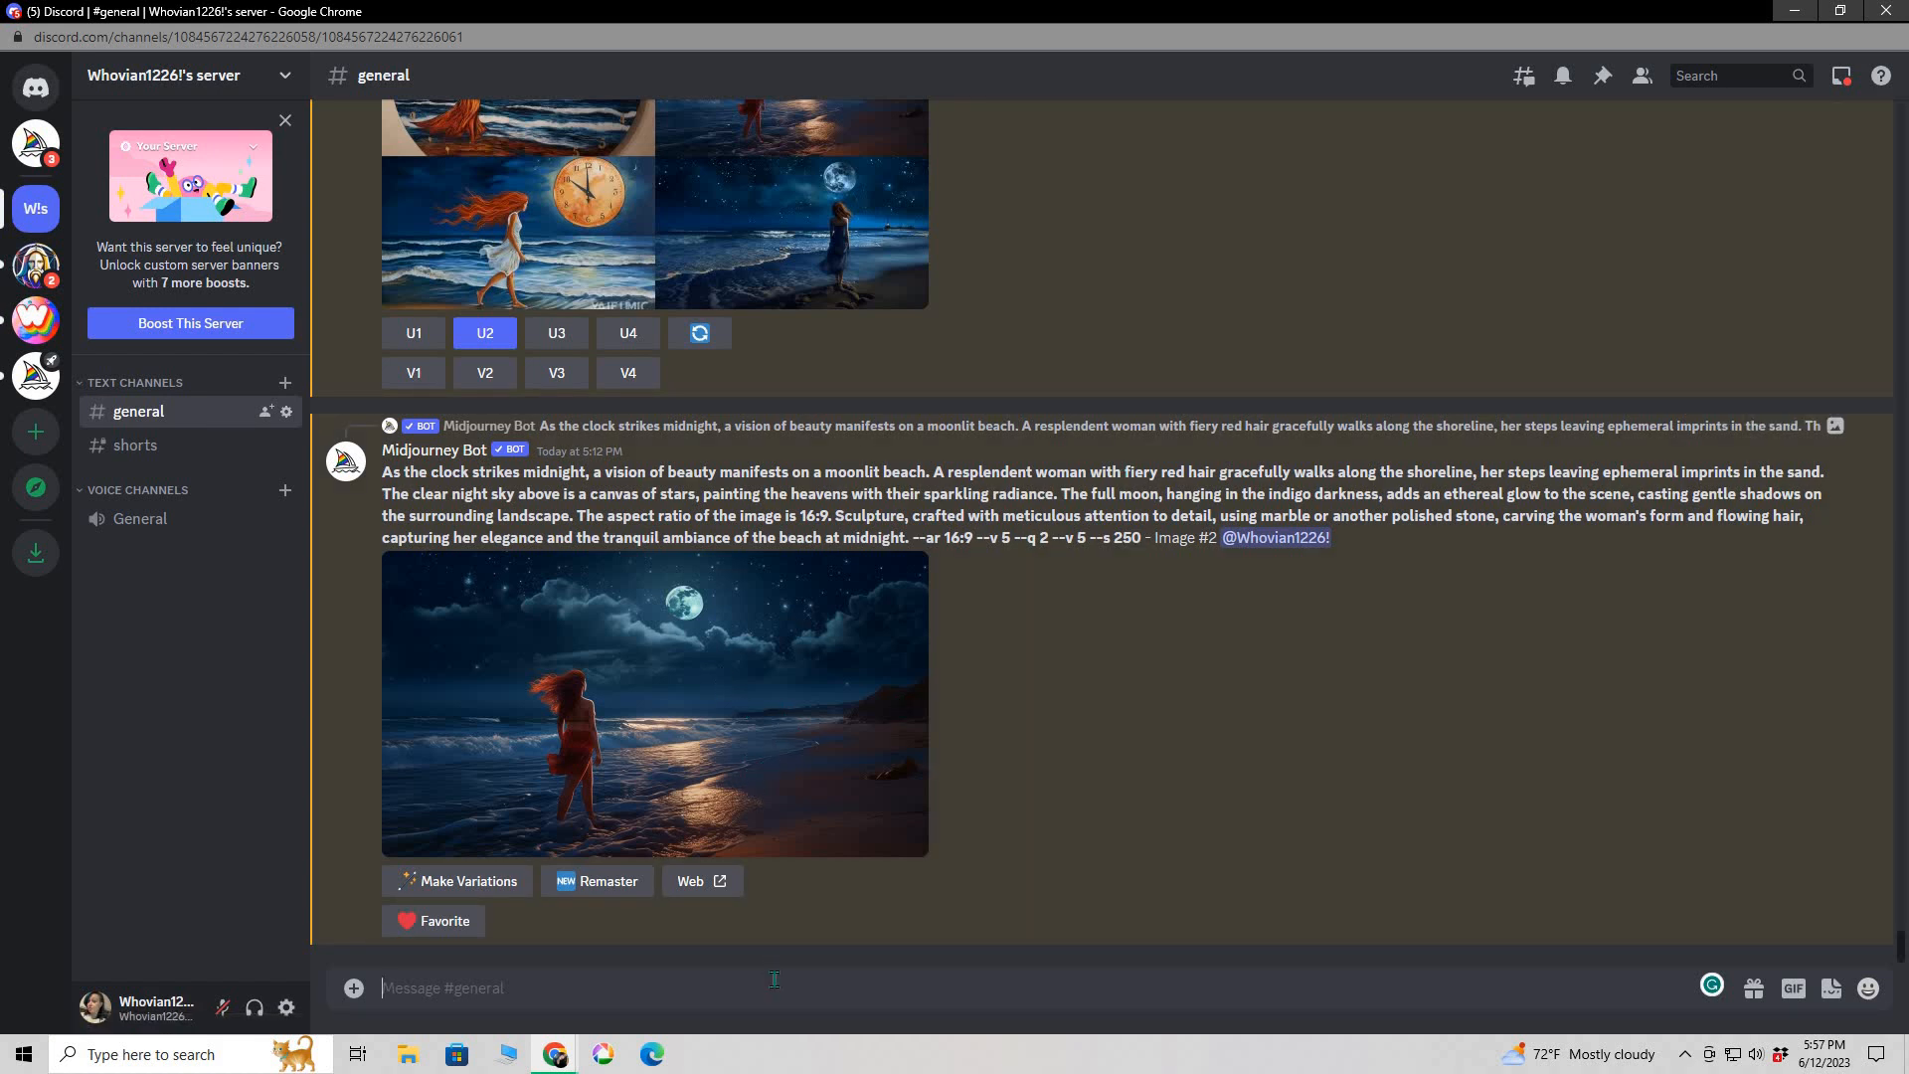
- Start an /imagine command in the general channel and paste the copied ChatGPT prompt into its prompt field
text(/)
key(Return)
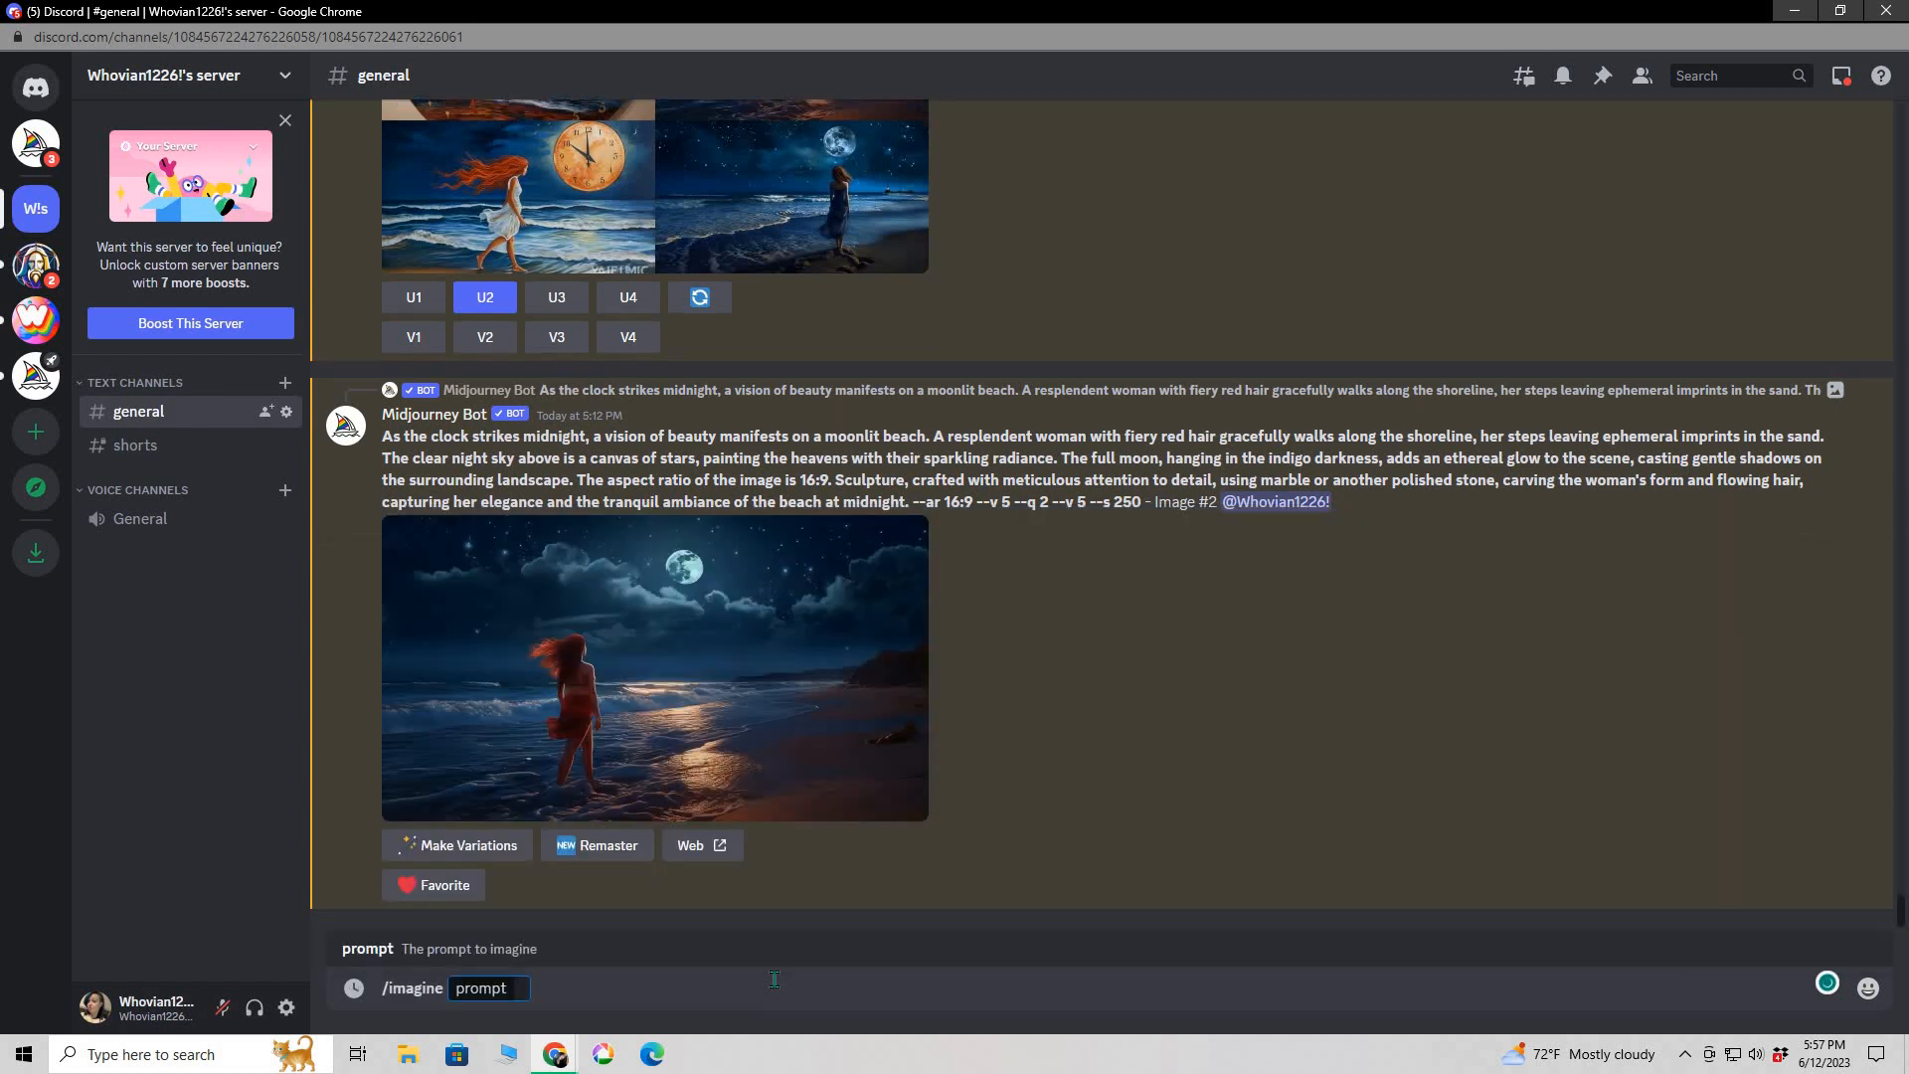
key(ctrl+v)
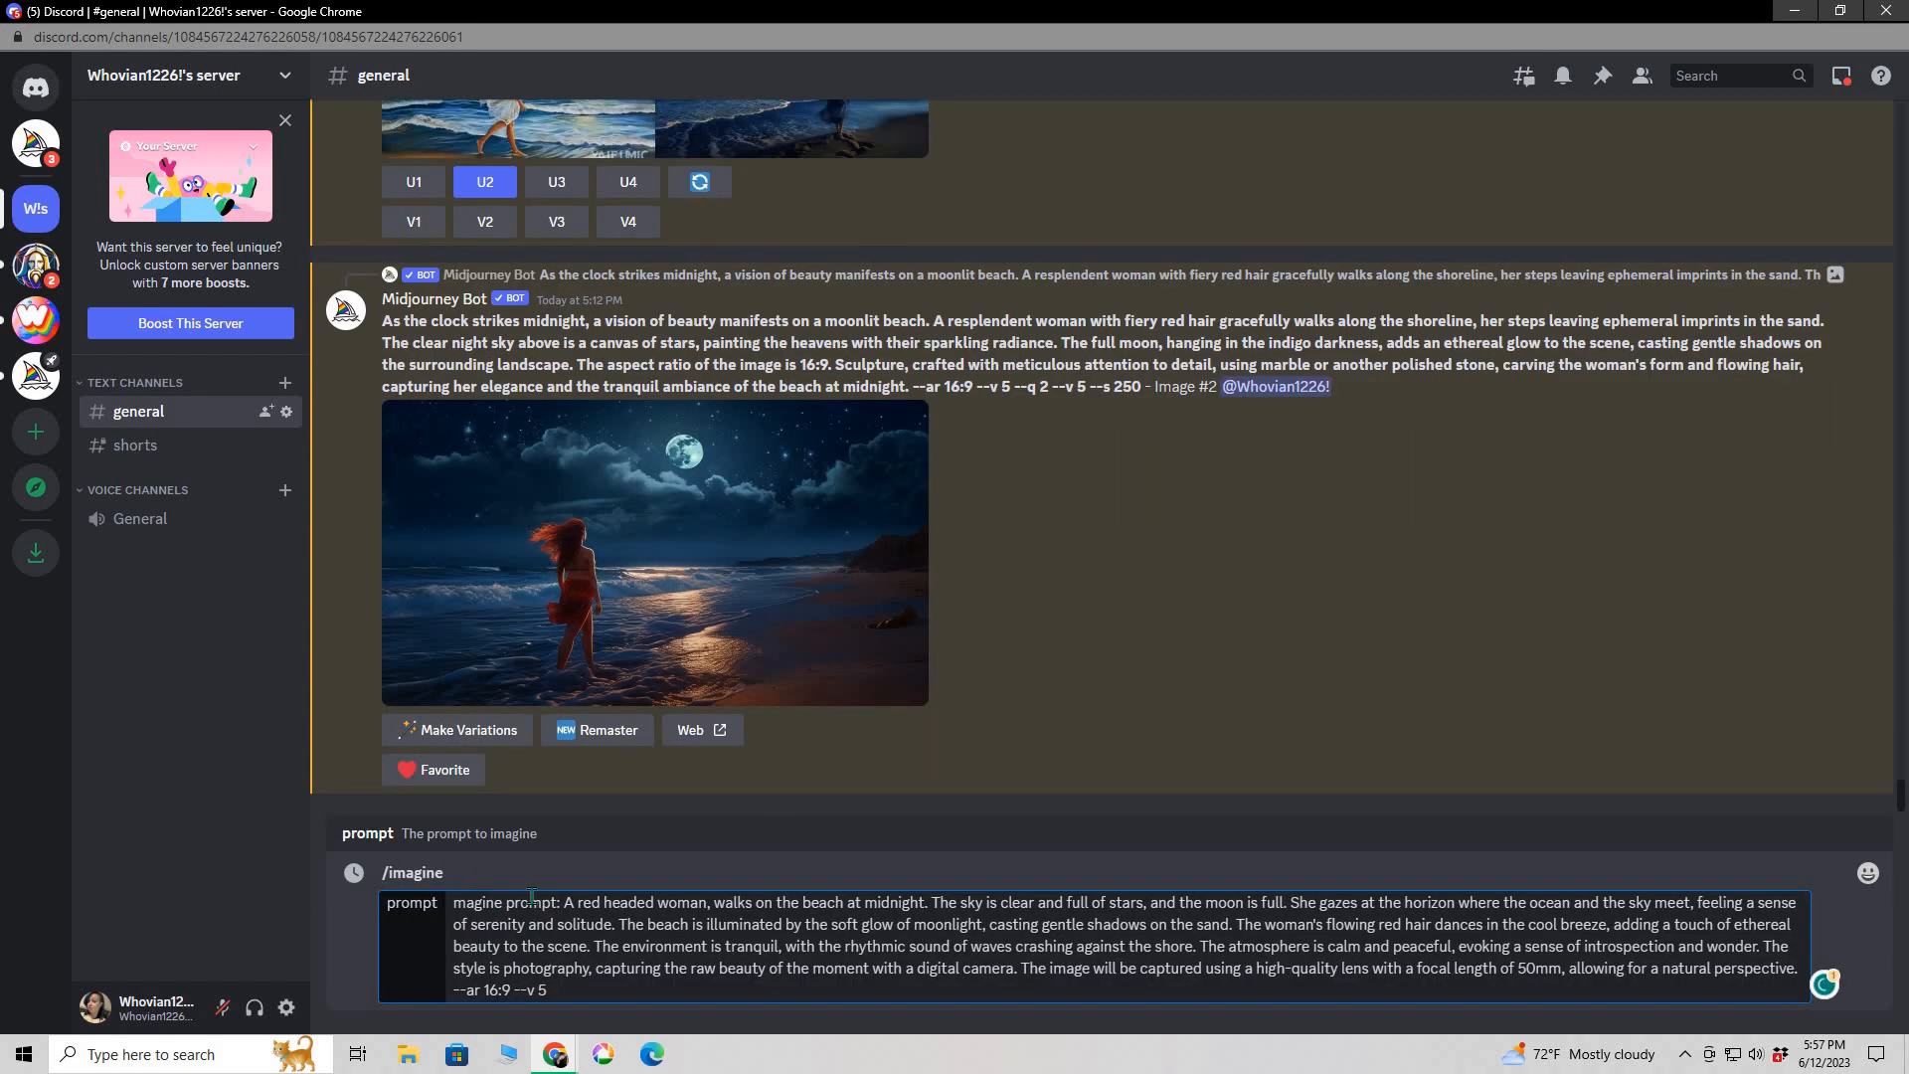
- Remove the leftover "magine prompt:" before "A red headed woman" and submit the /imagine command
click(563, 905)
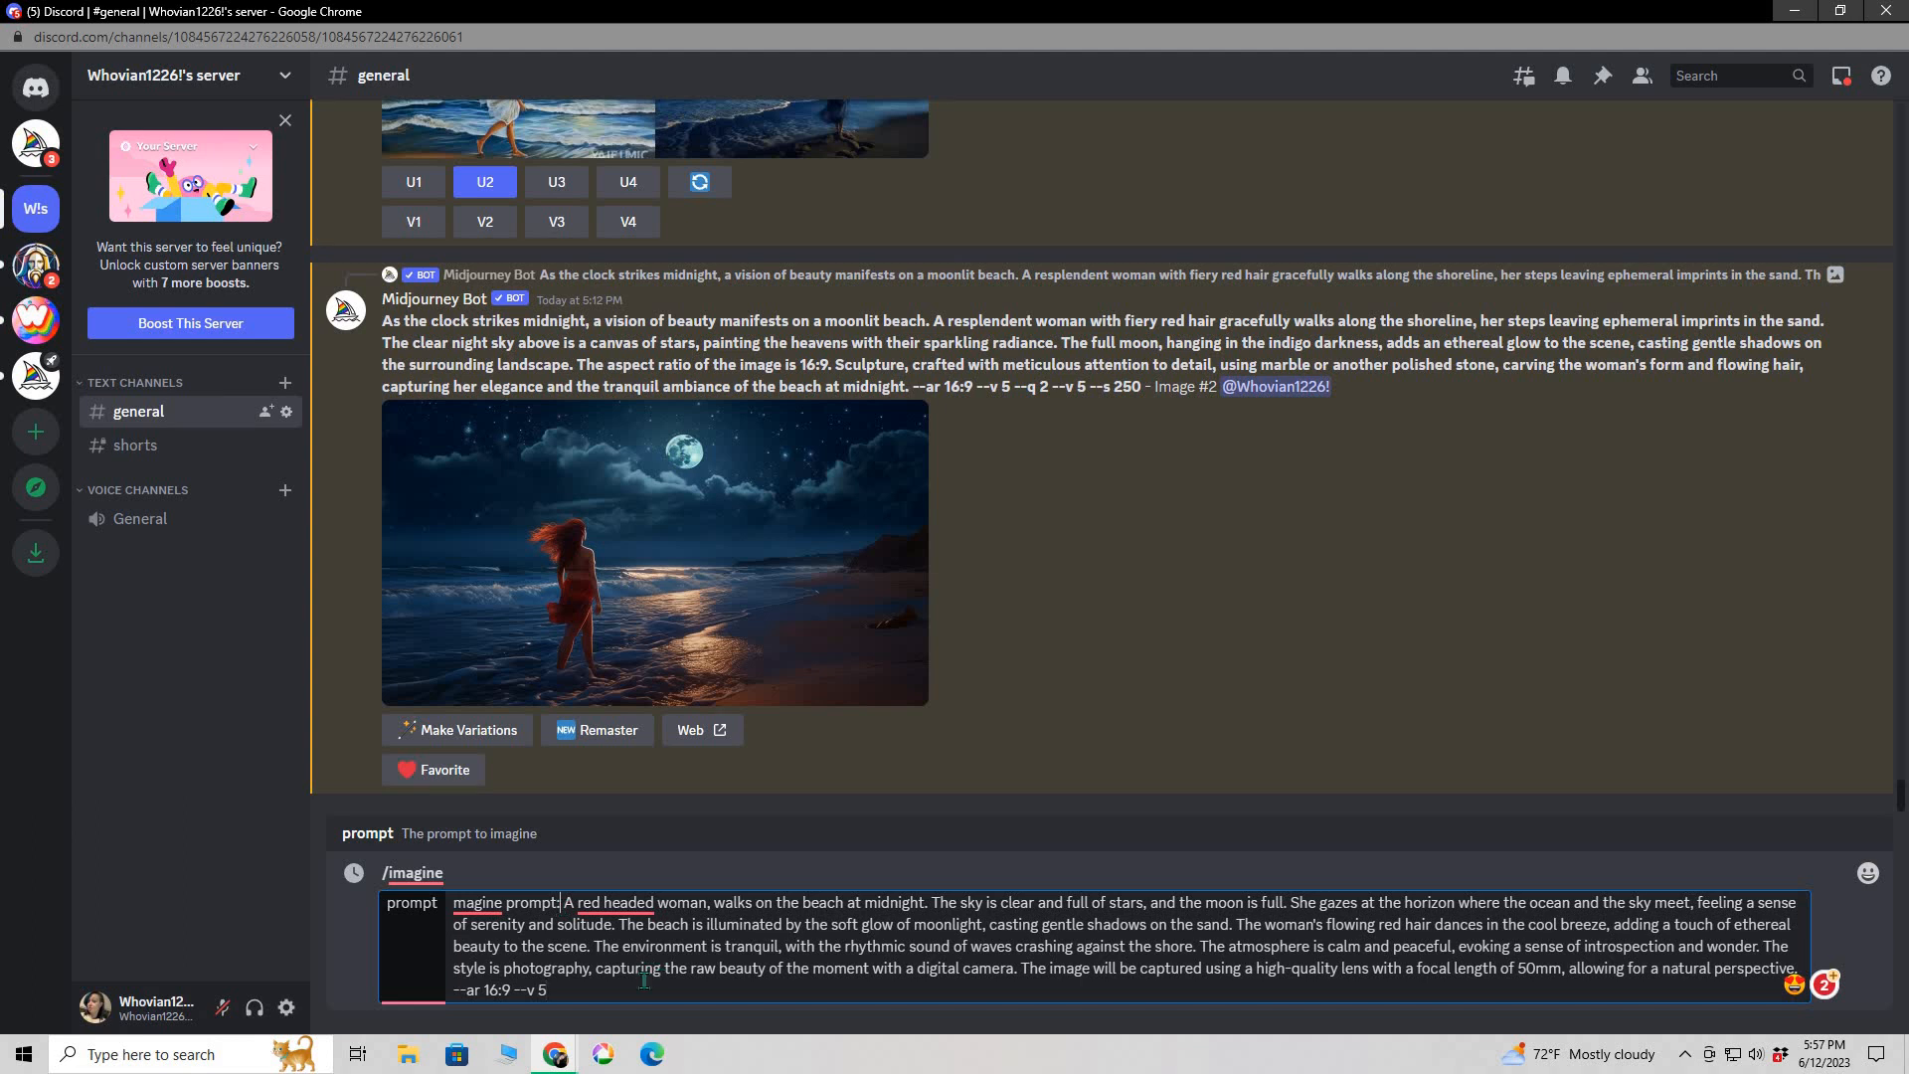
key(BackSpace)
key(BackSpace)
key(BackSpace)
key(BackSpace)
key(BackSpace)
key(BackSpace)
key(BackSpace)
key(BackSpace)
key(BackSpace)
key(BackSpace)
key(BackSpace)
key(BackSpace)
key(BackSpace)
key(BackSpace)
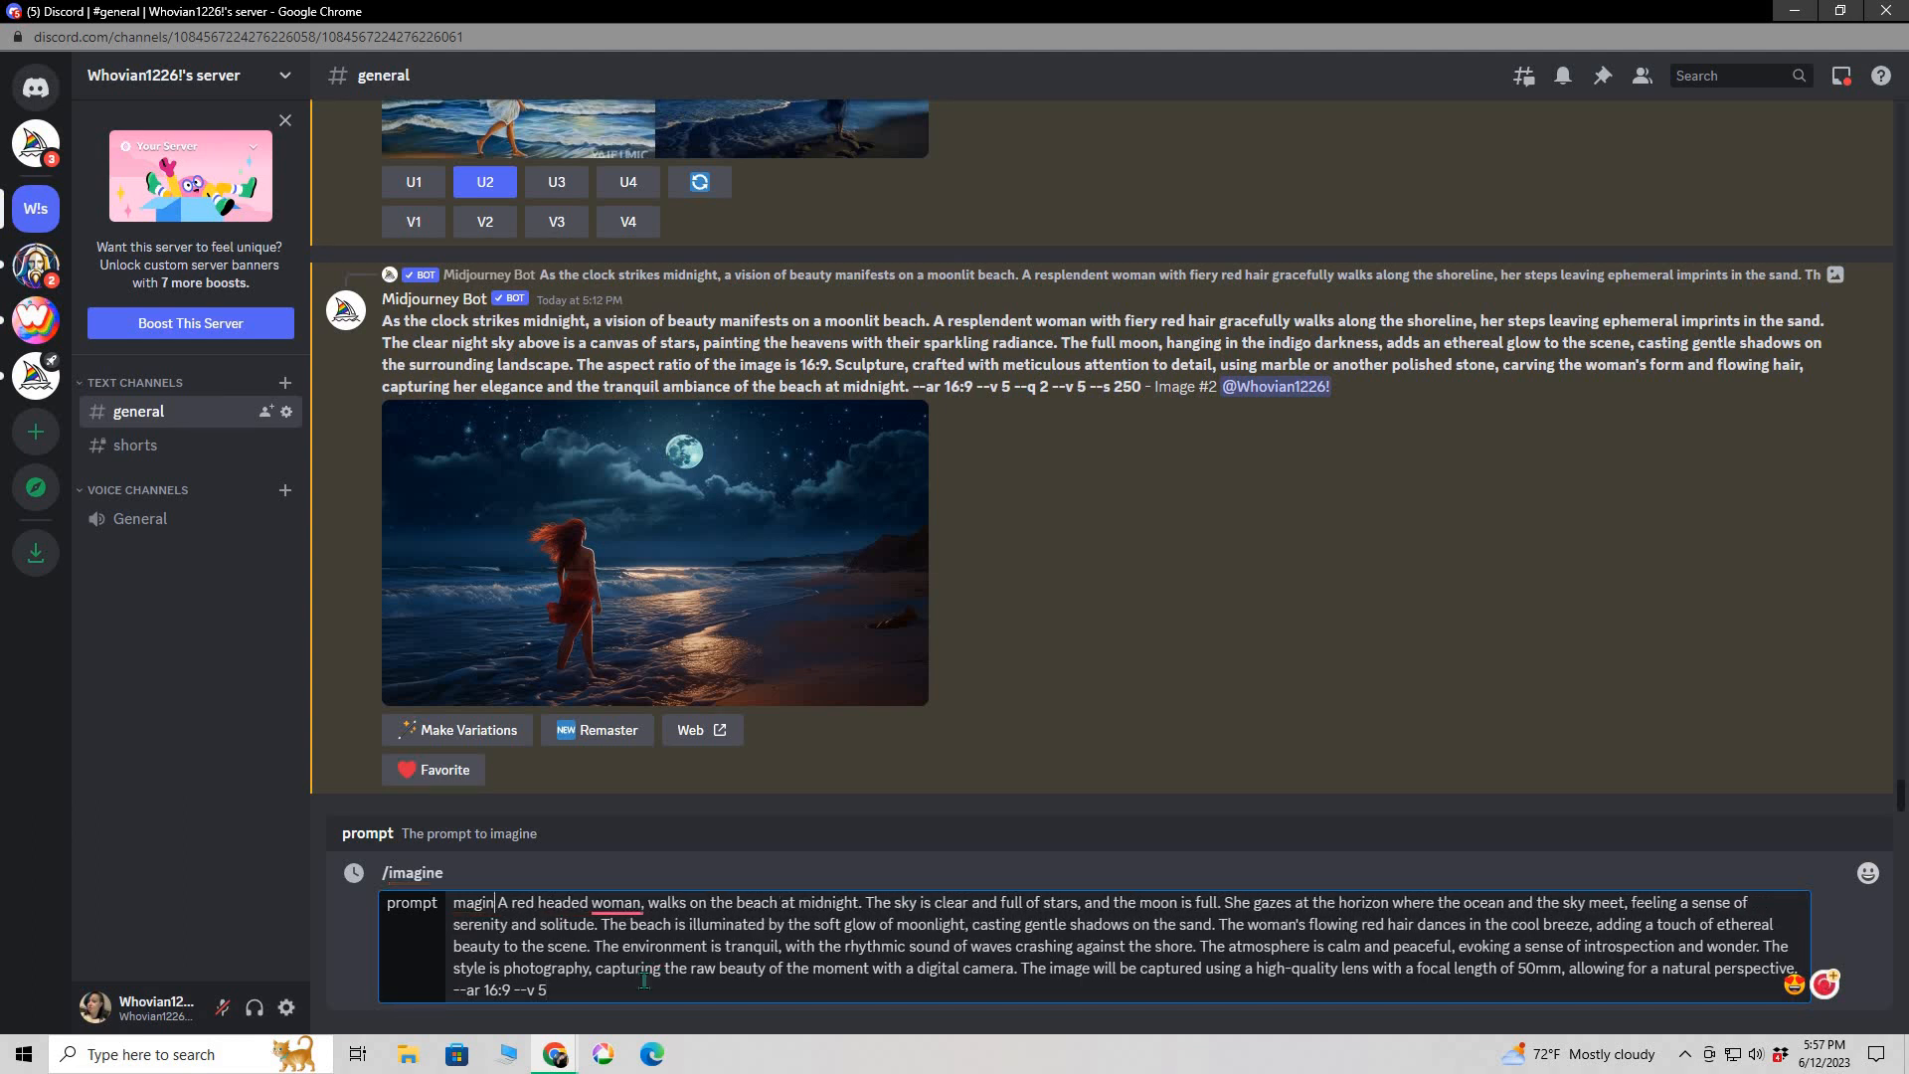
key(BackSpace)
key(Return)
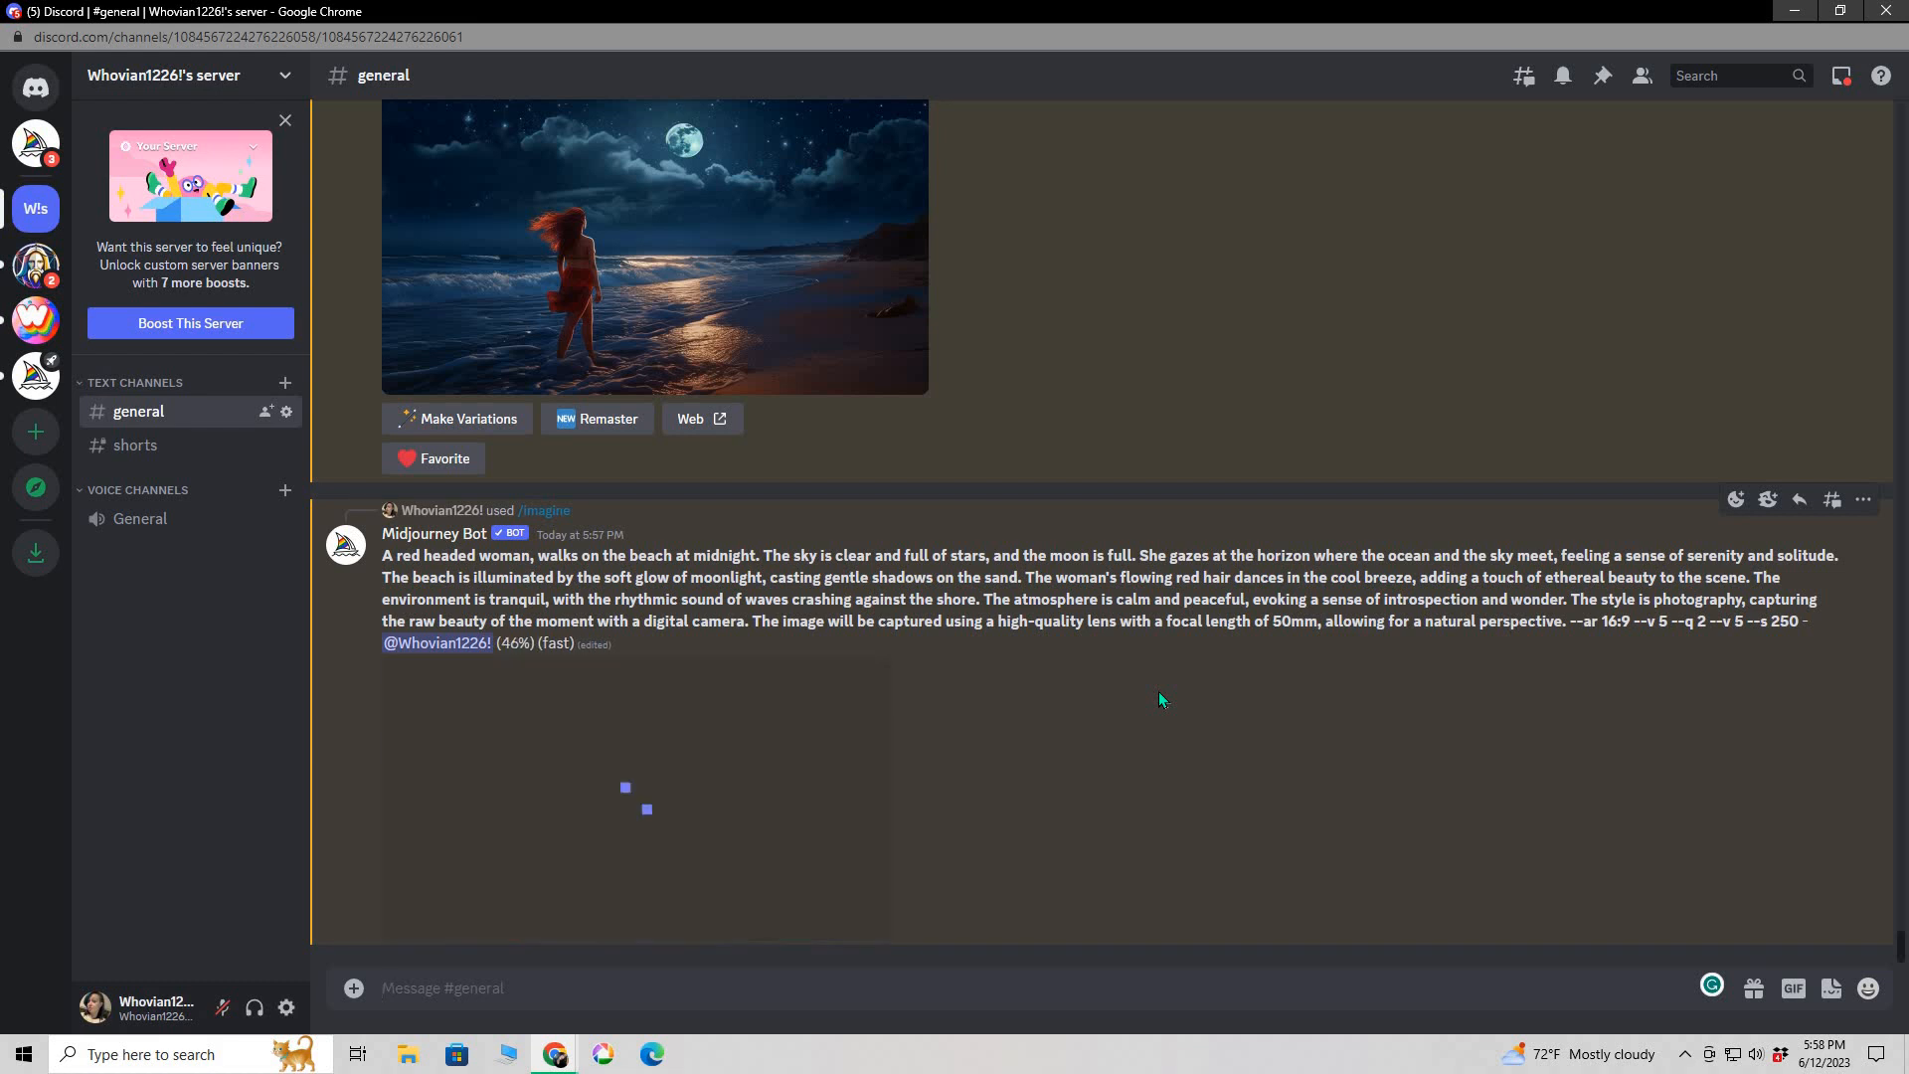
- Compare the newly generated beach images, including an enlarged view of the grid, with the earlier midnight beach images in the channel
scroll(1159, 700, up, 3)
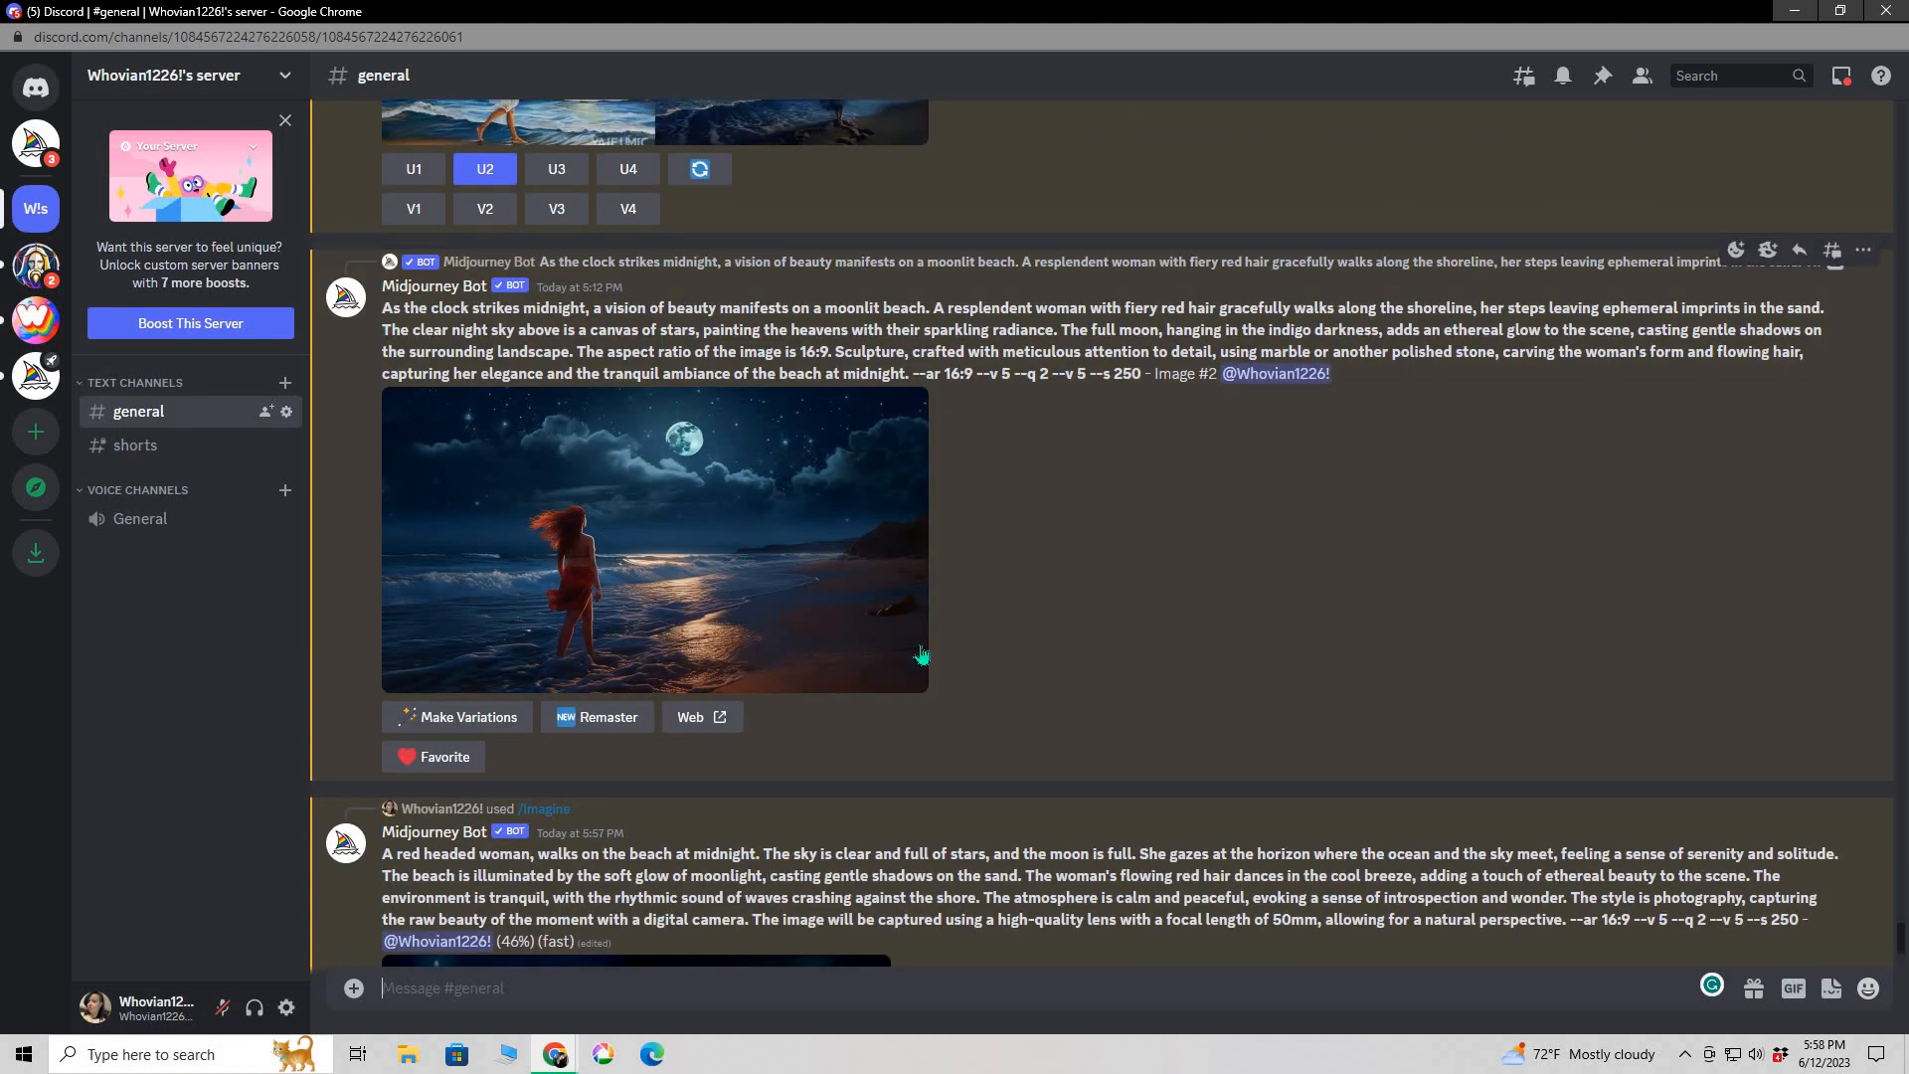
scroll(1017, 652, up, 3)
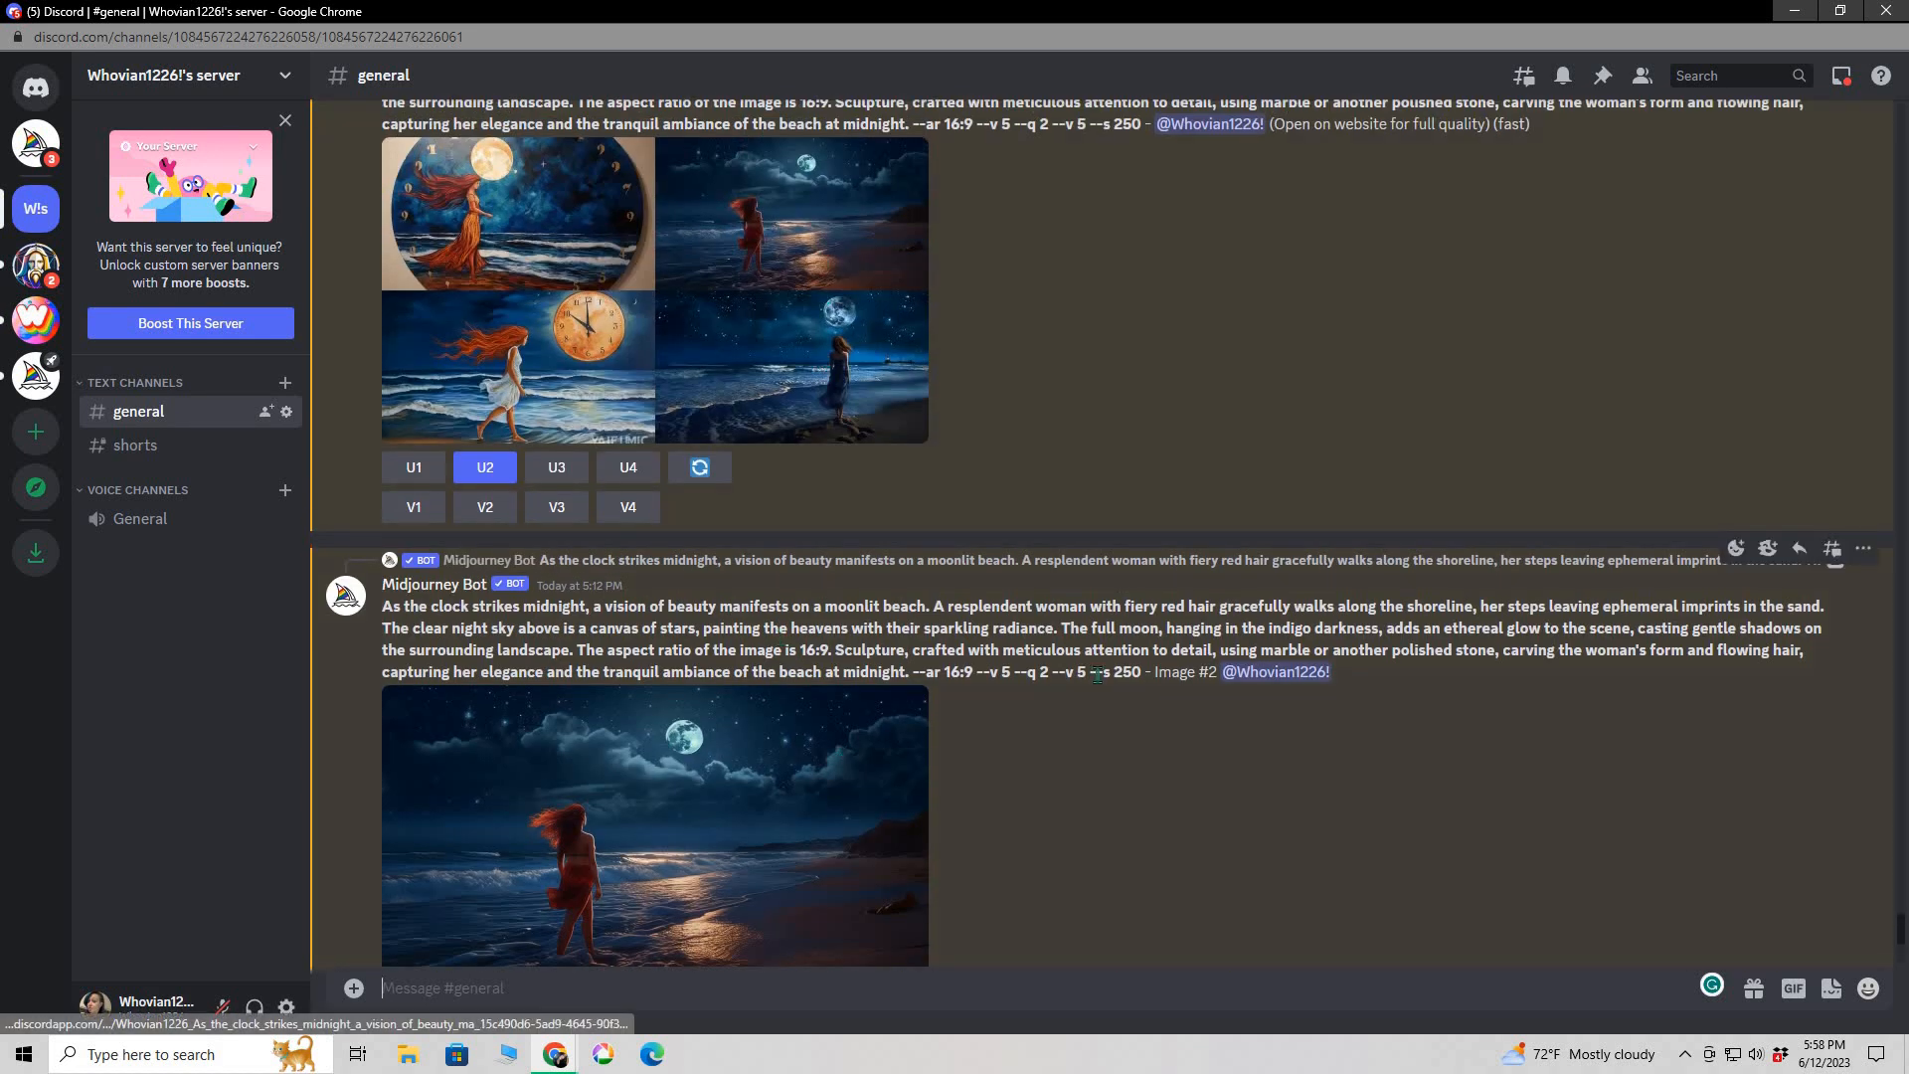
scroll(1099, 681, down, 6)
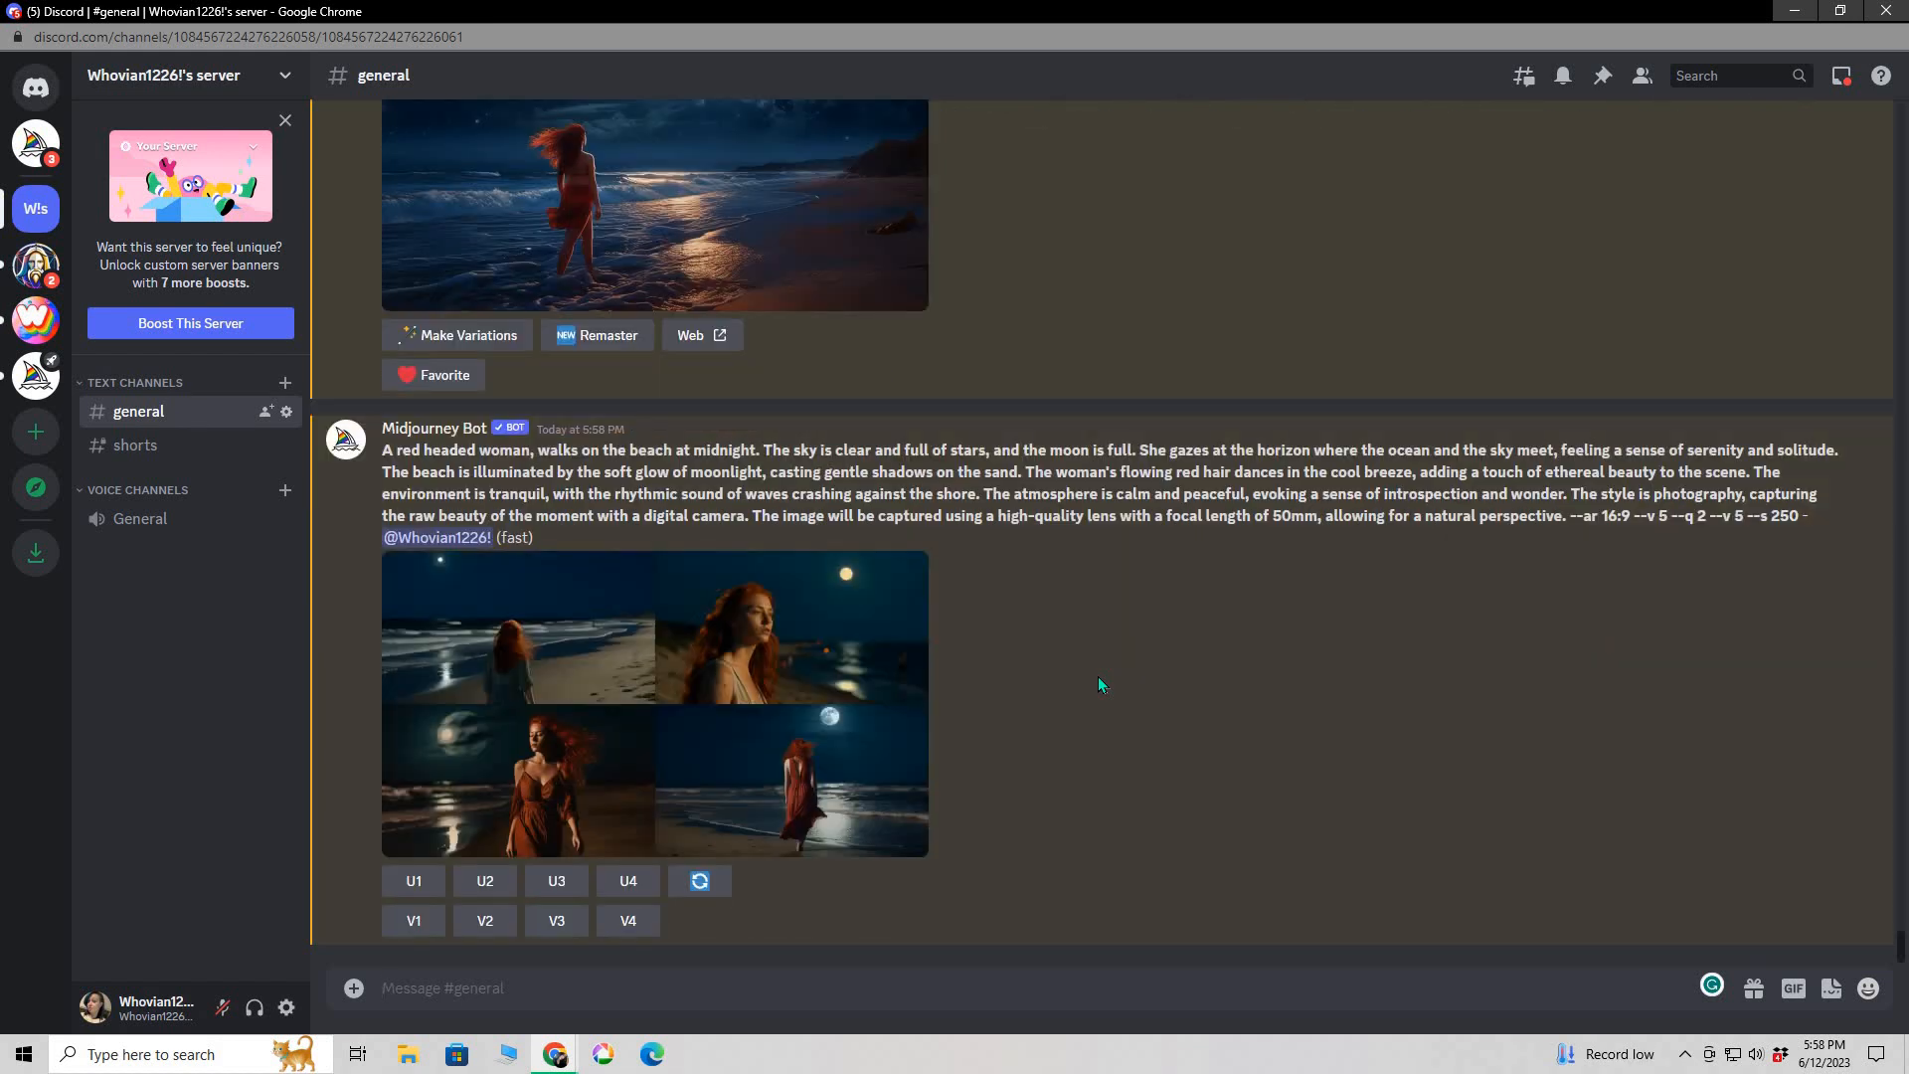
click(726, 656)
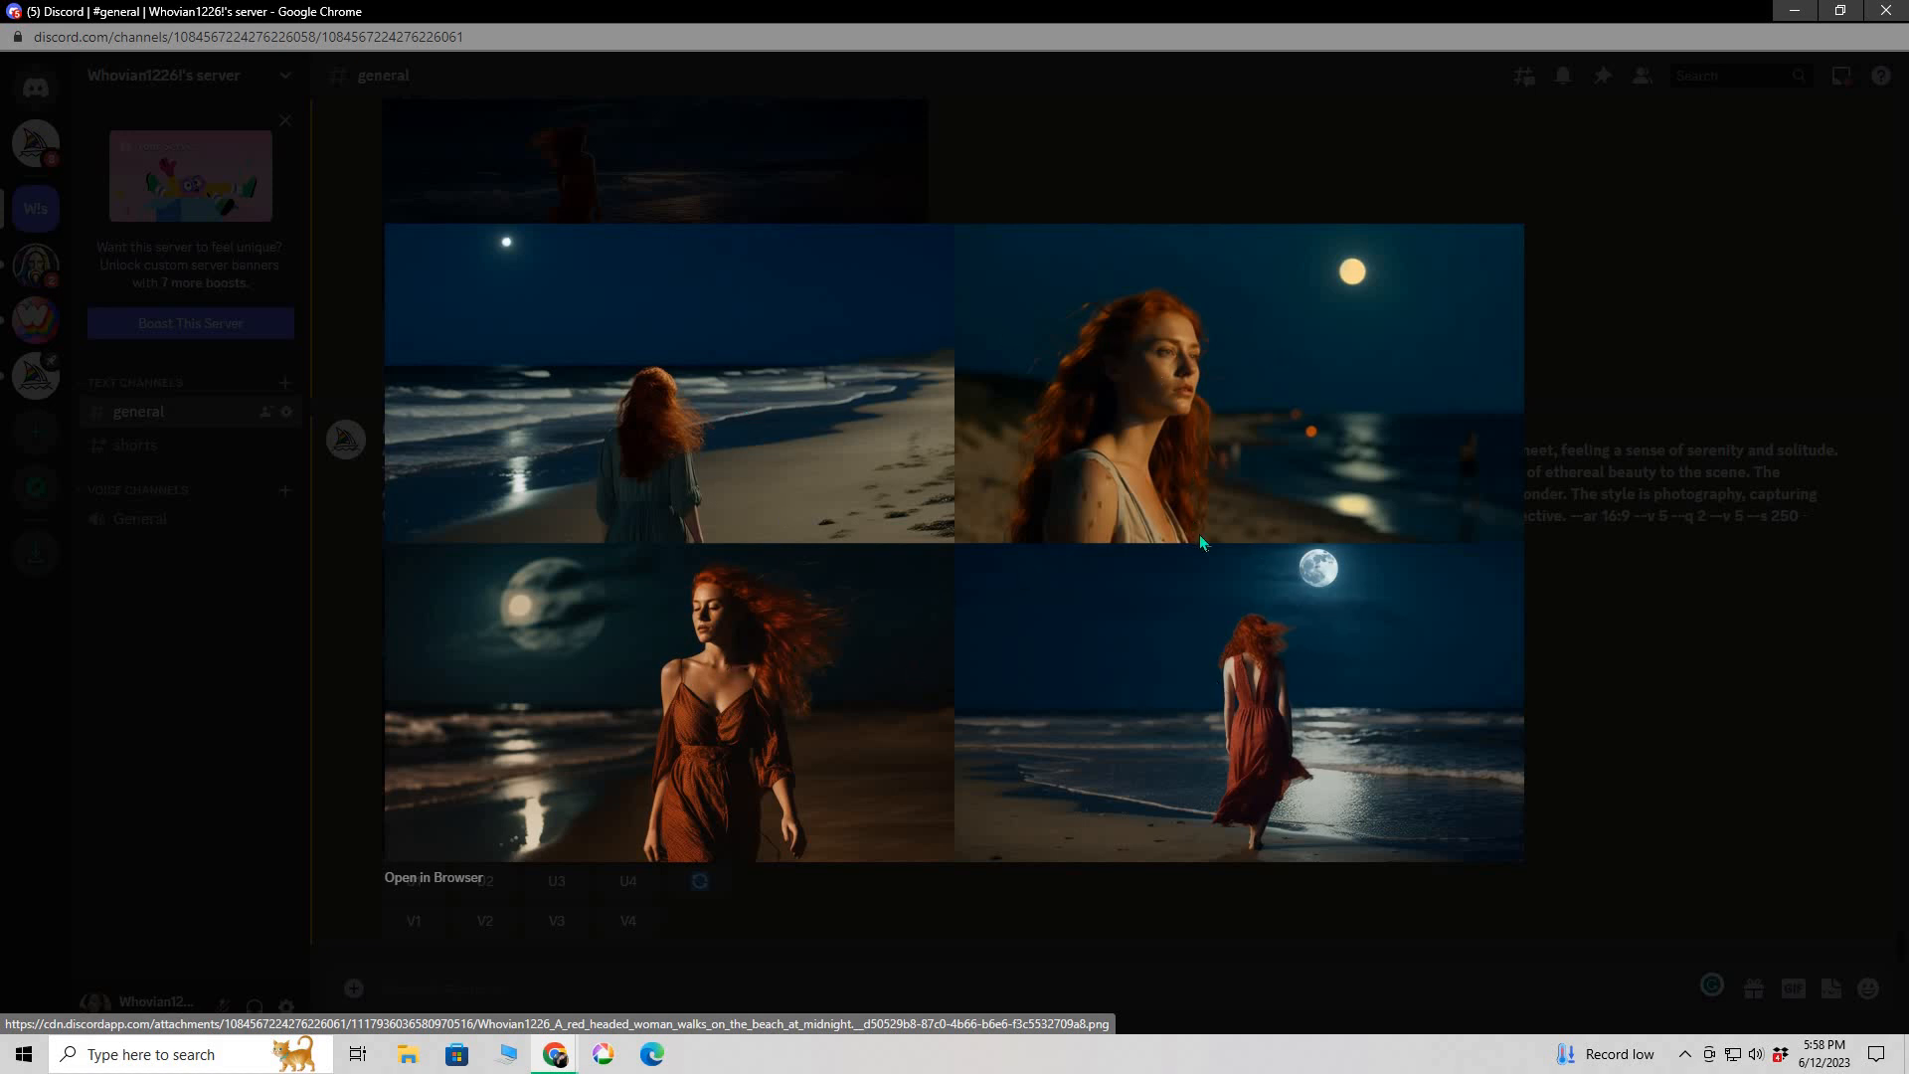
click(1691, 686)
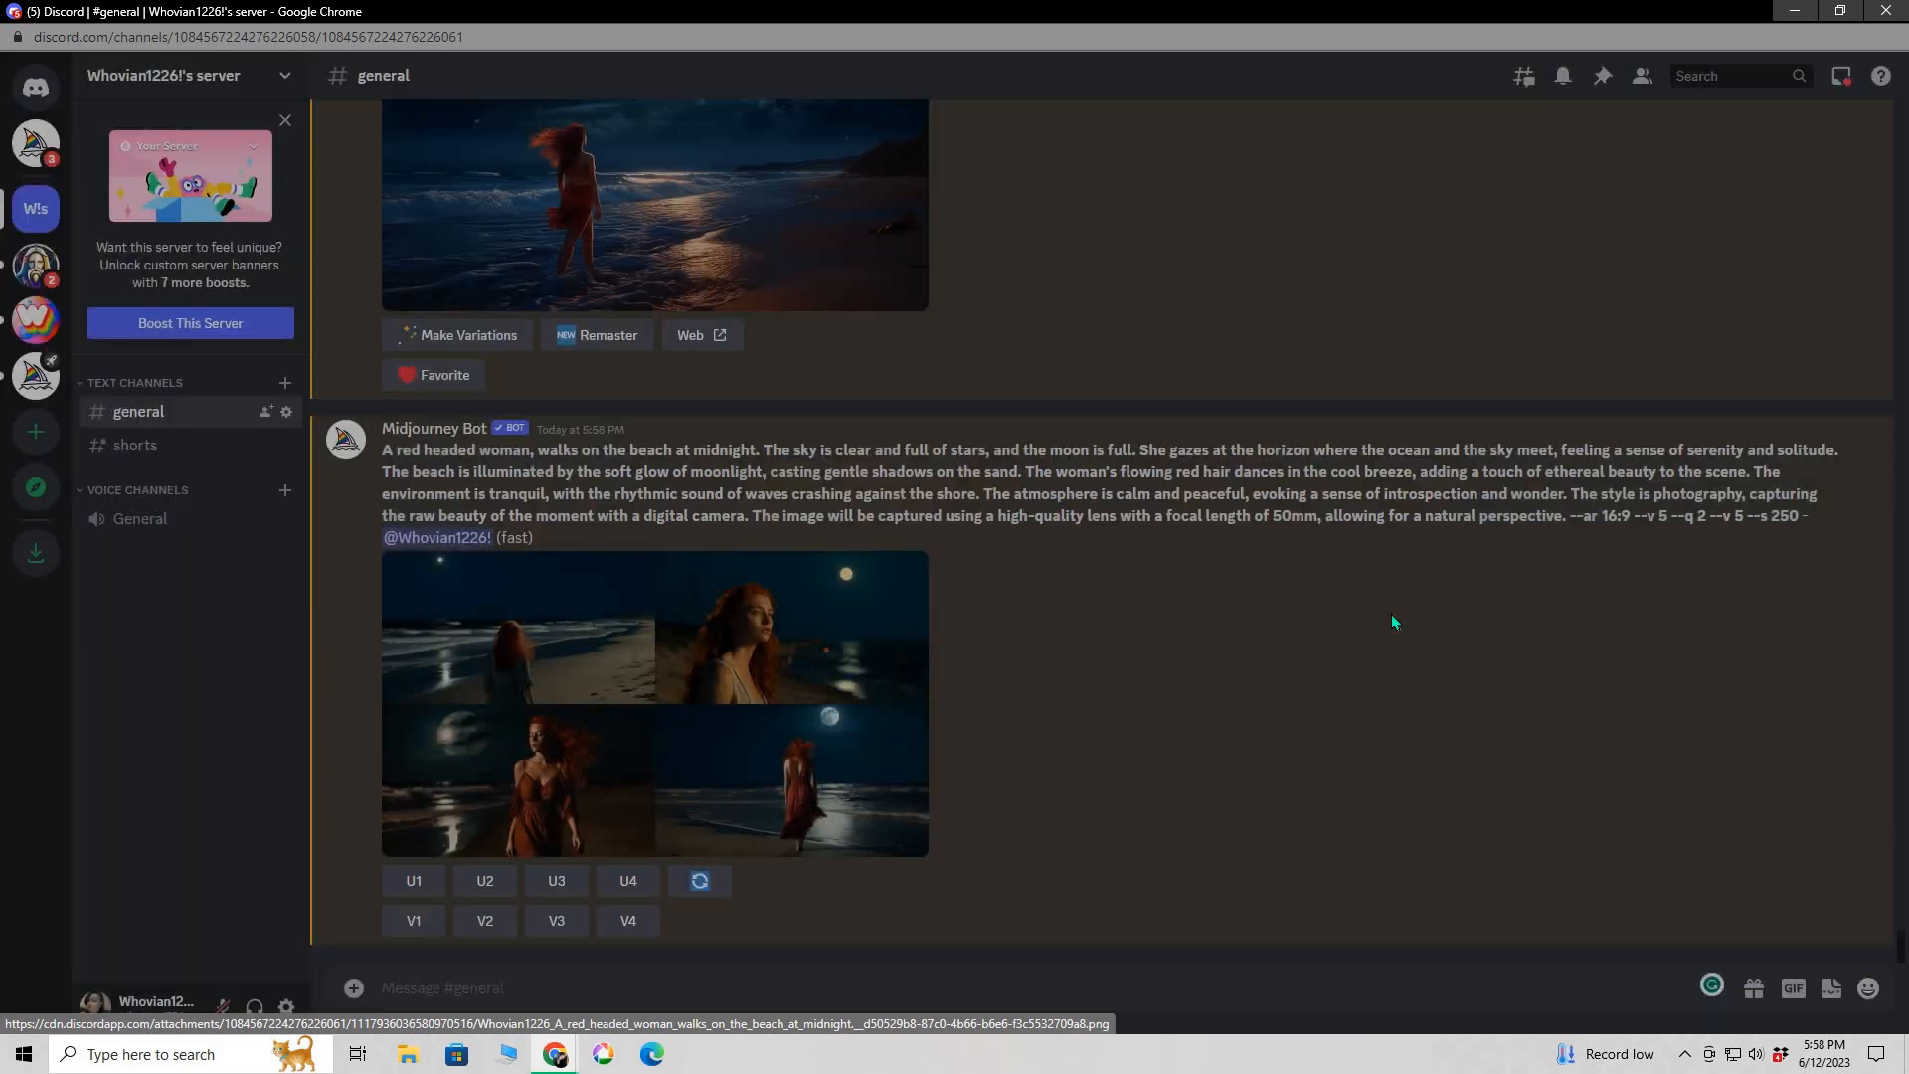
scroll(1183, 666, up, 5)
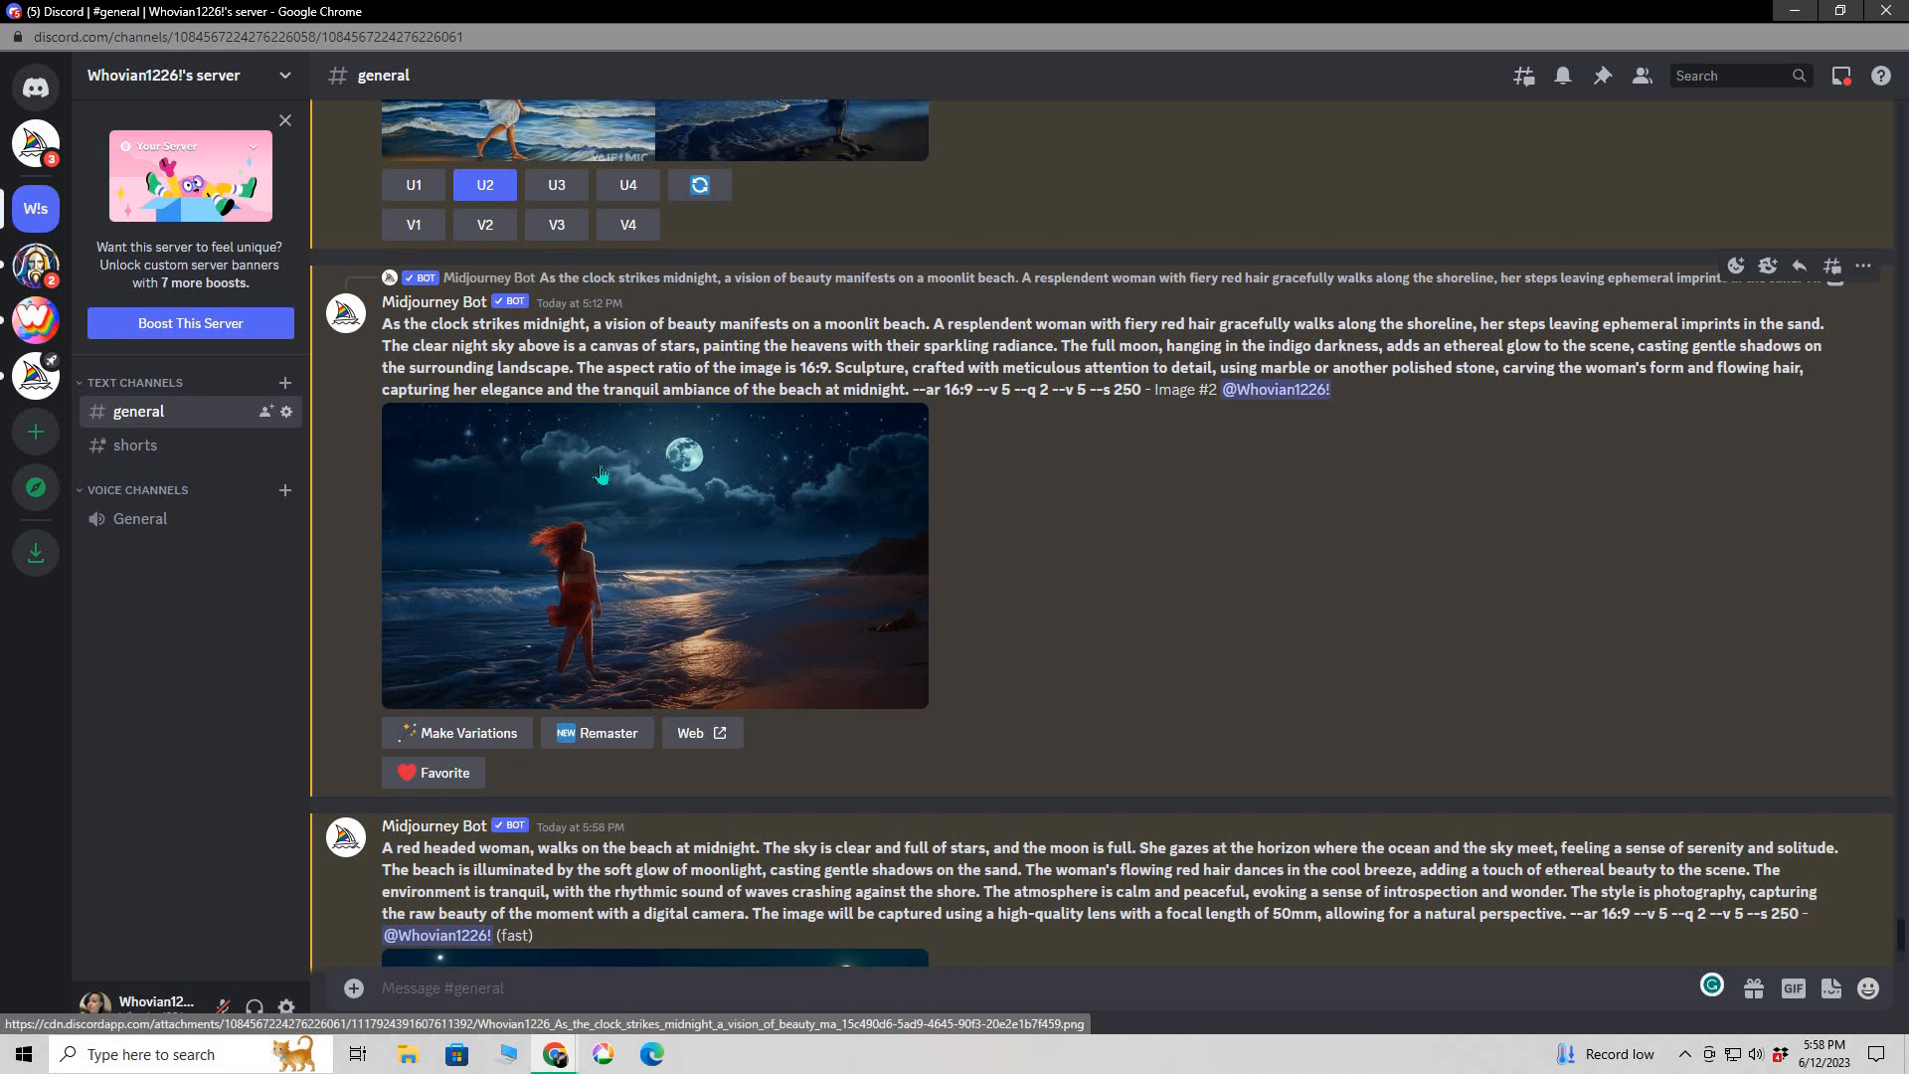
scroll(1255, 542, down, 4)
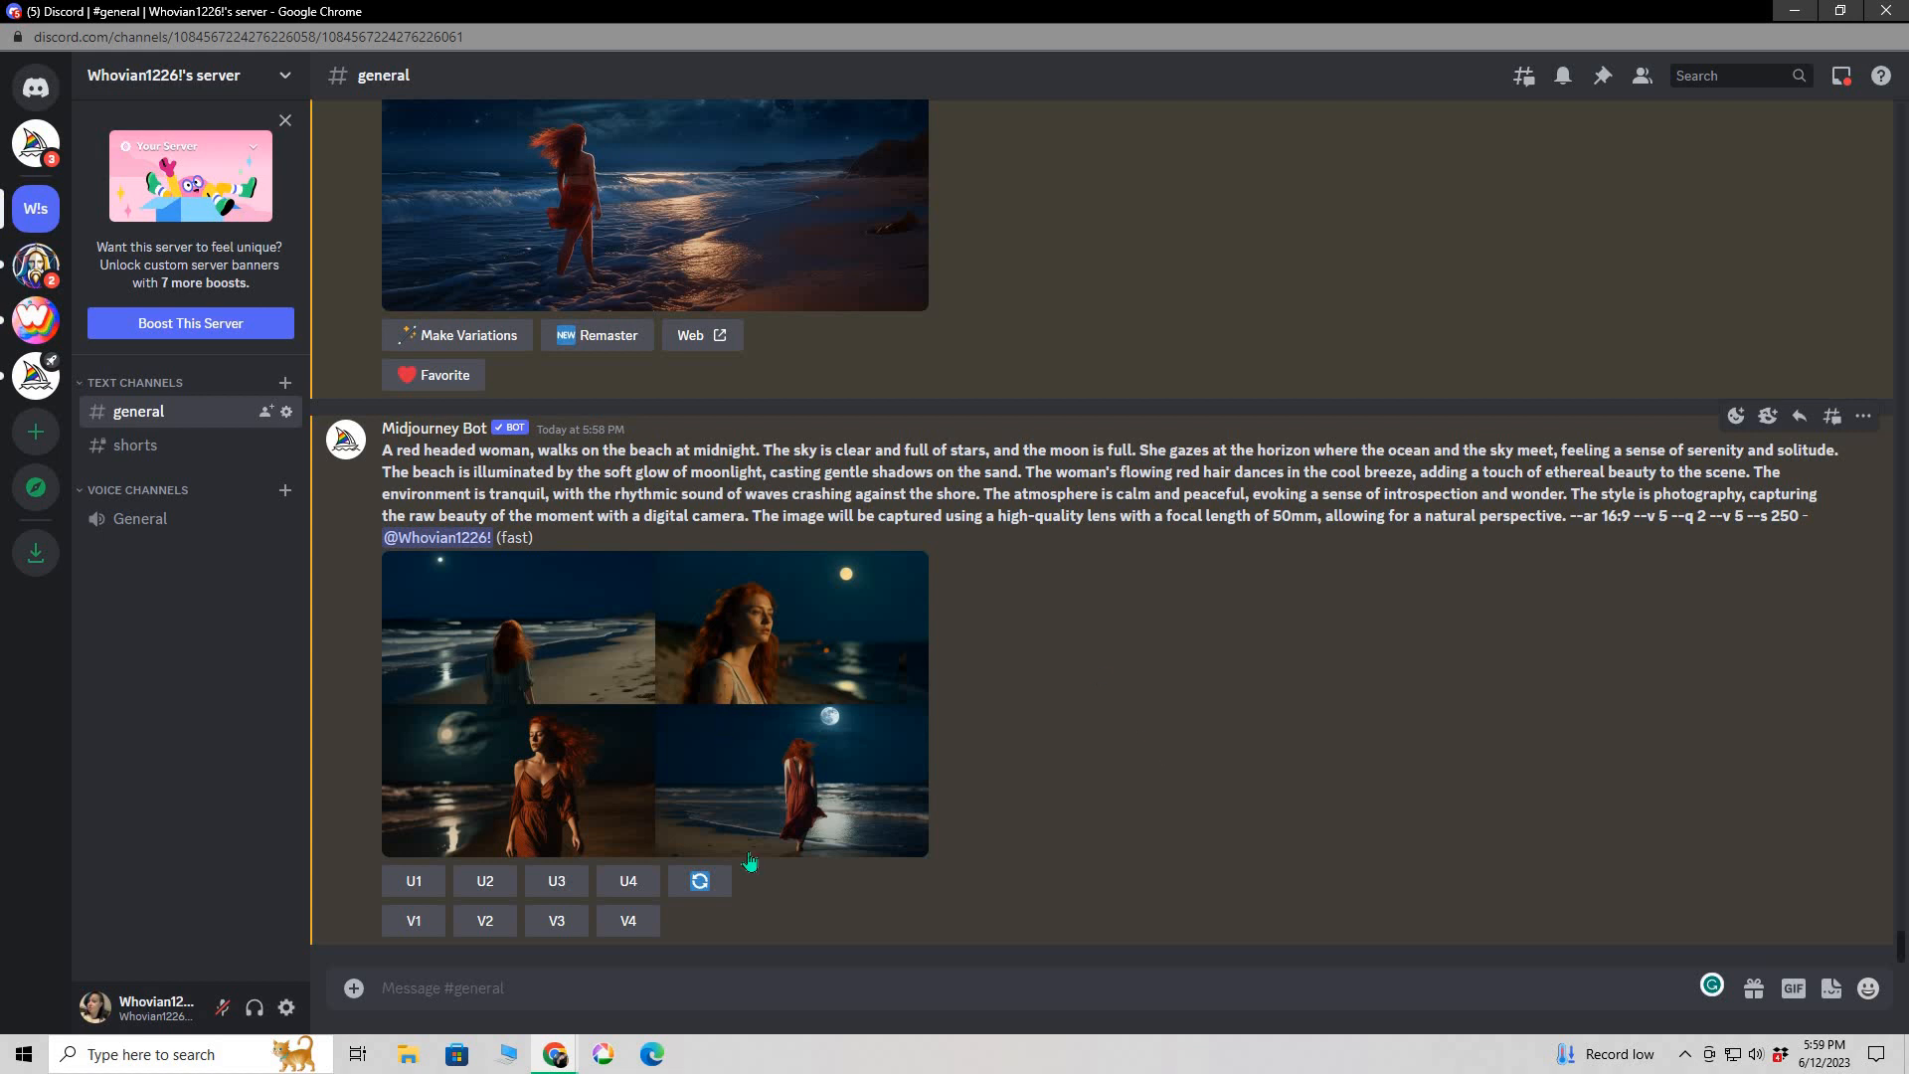
- Reroll the red-headed woman image grid, check the source prompt in ChatGPT, and return to the Discord channel
click(700, 881)
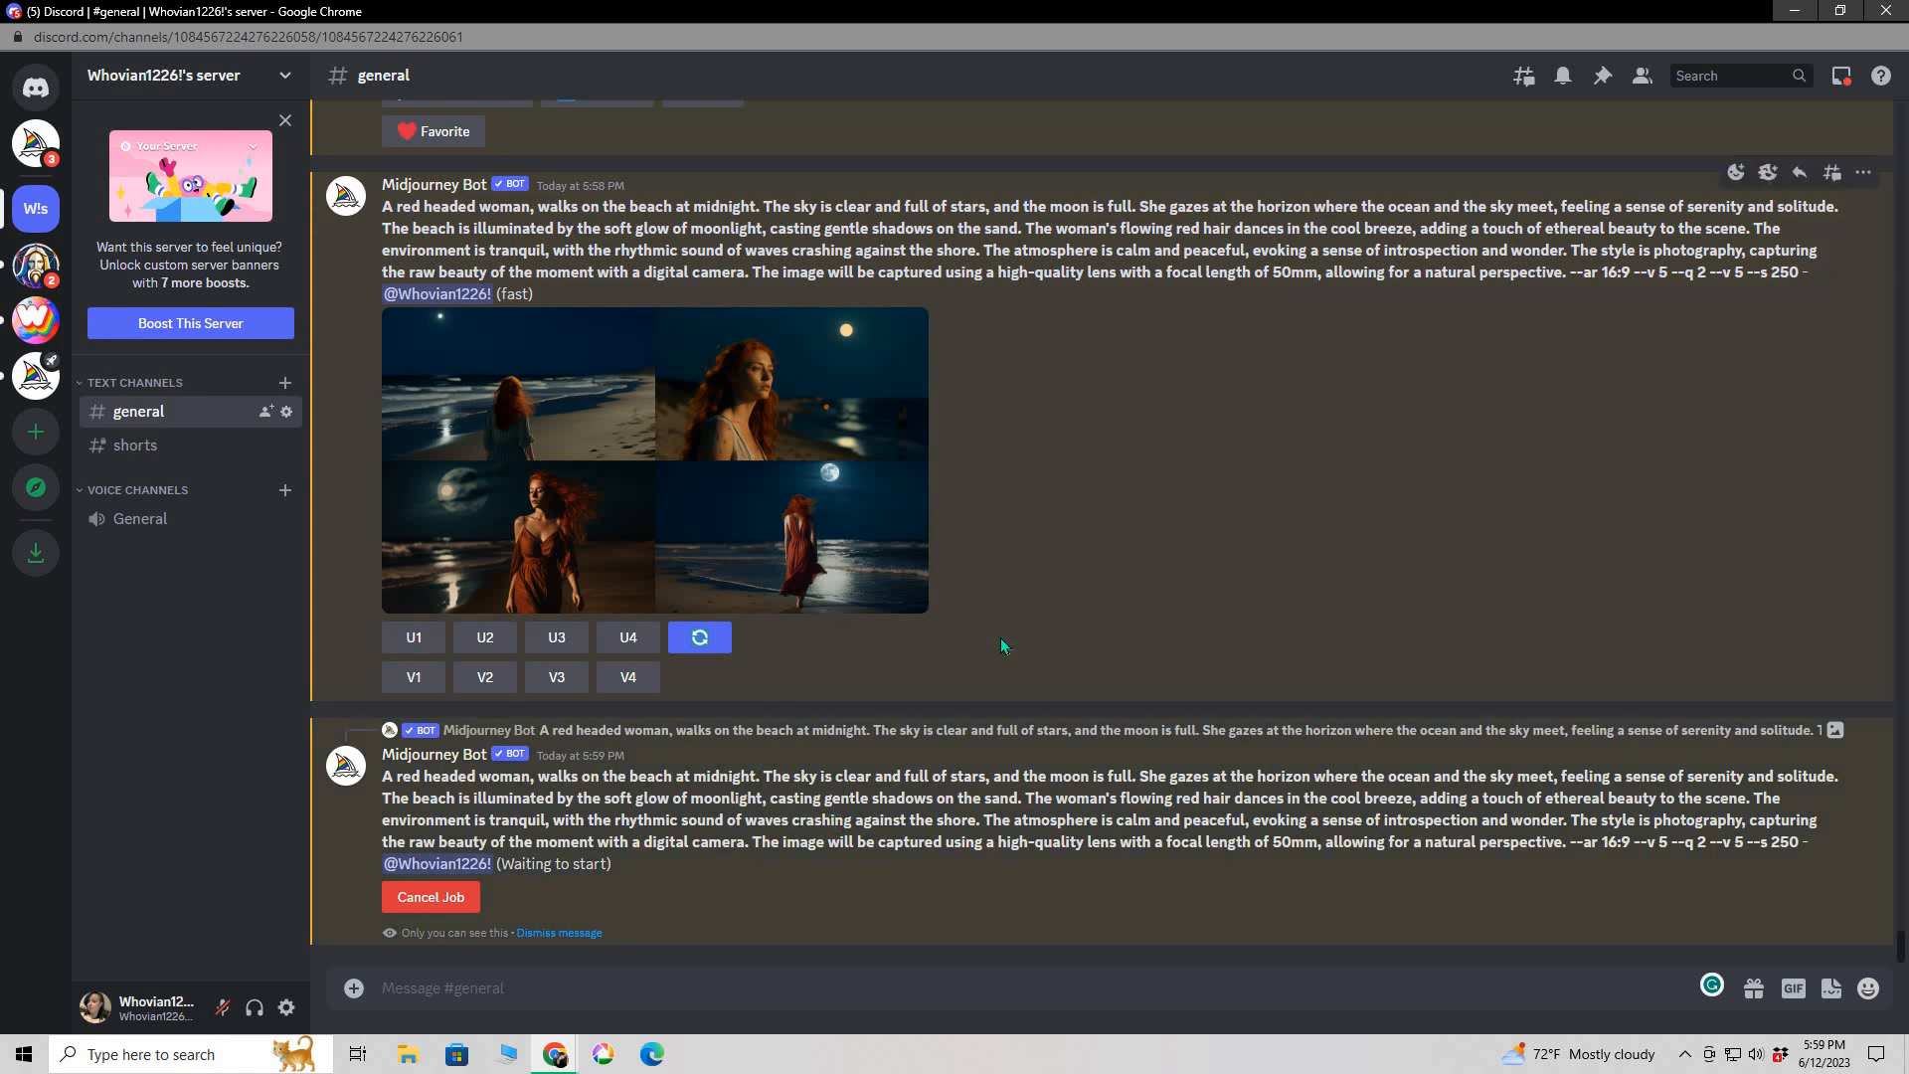
mouse_move(553, 1057)
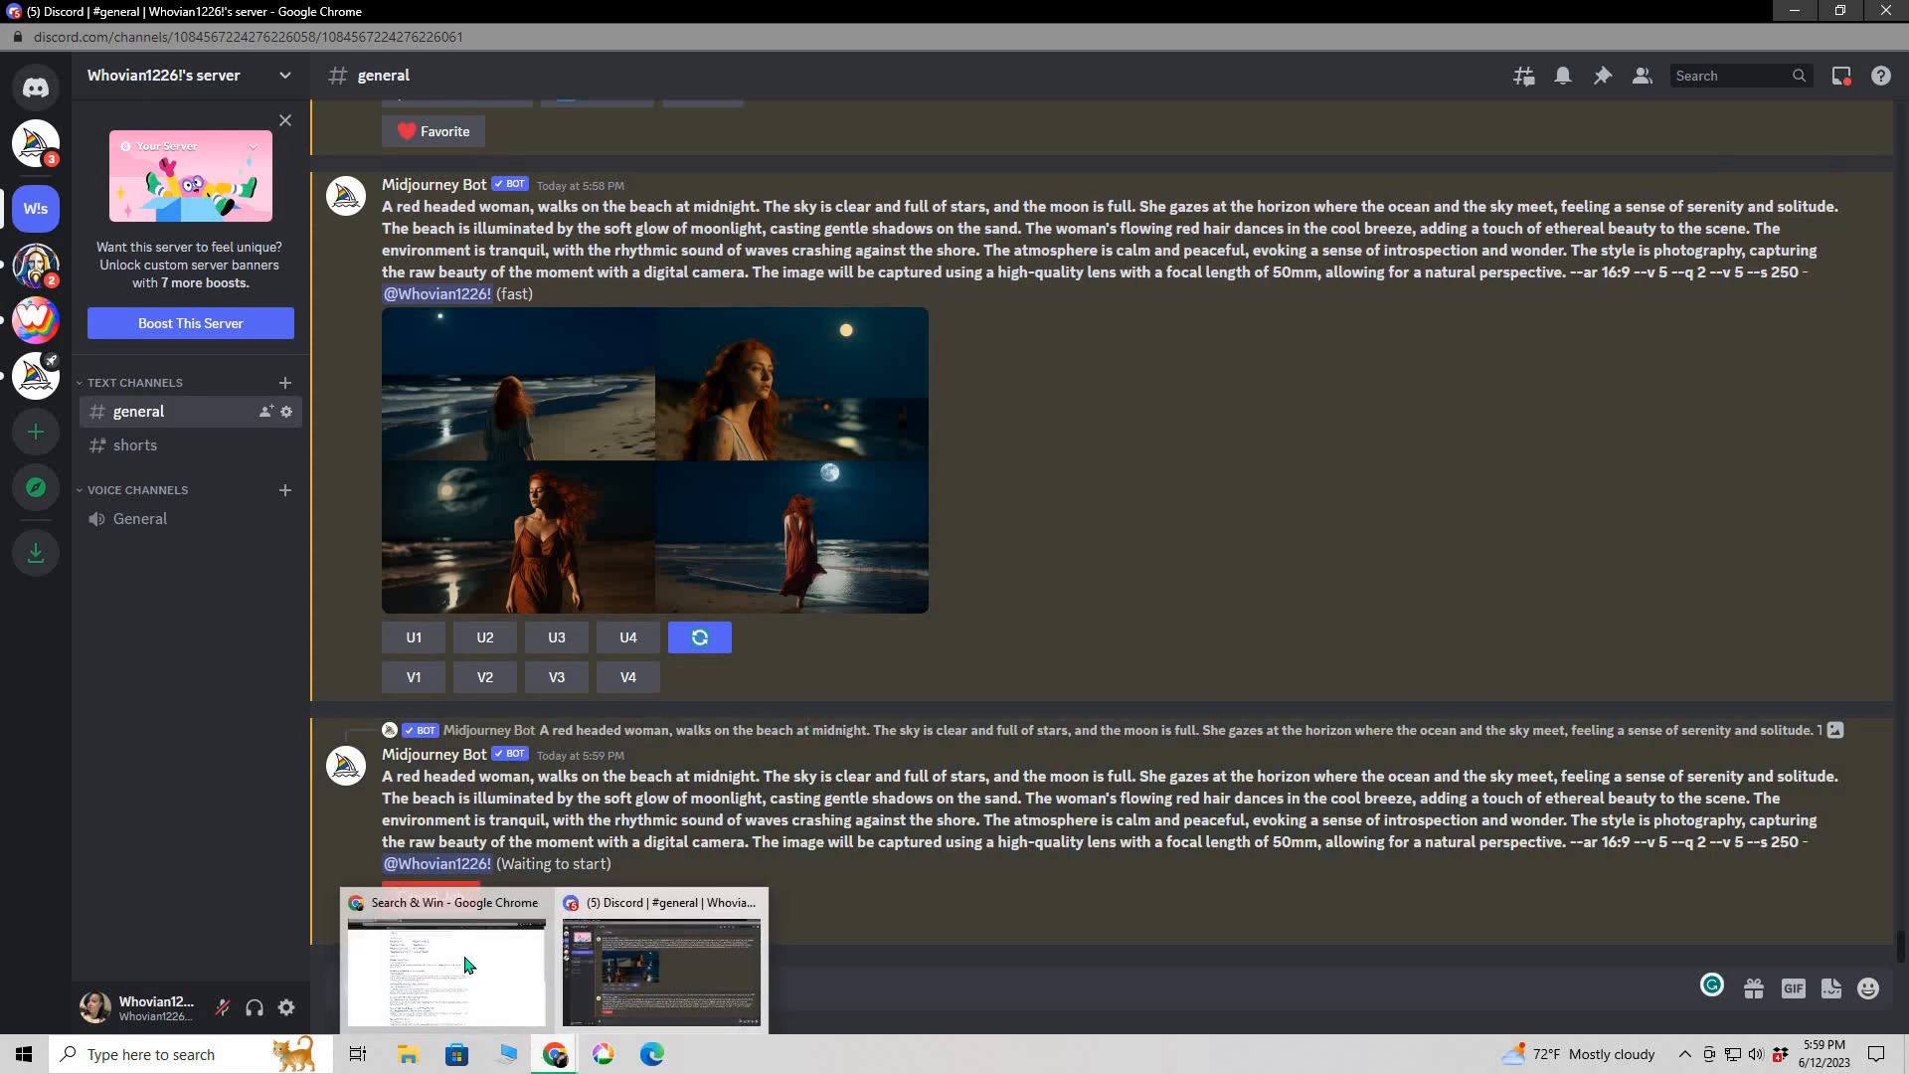
click(451, 910)
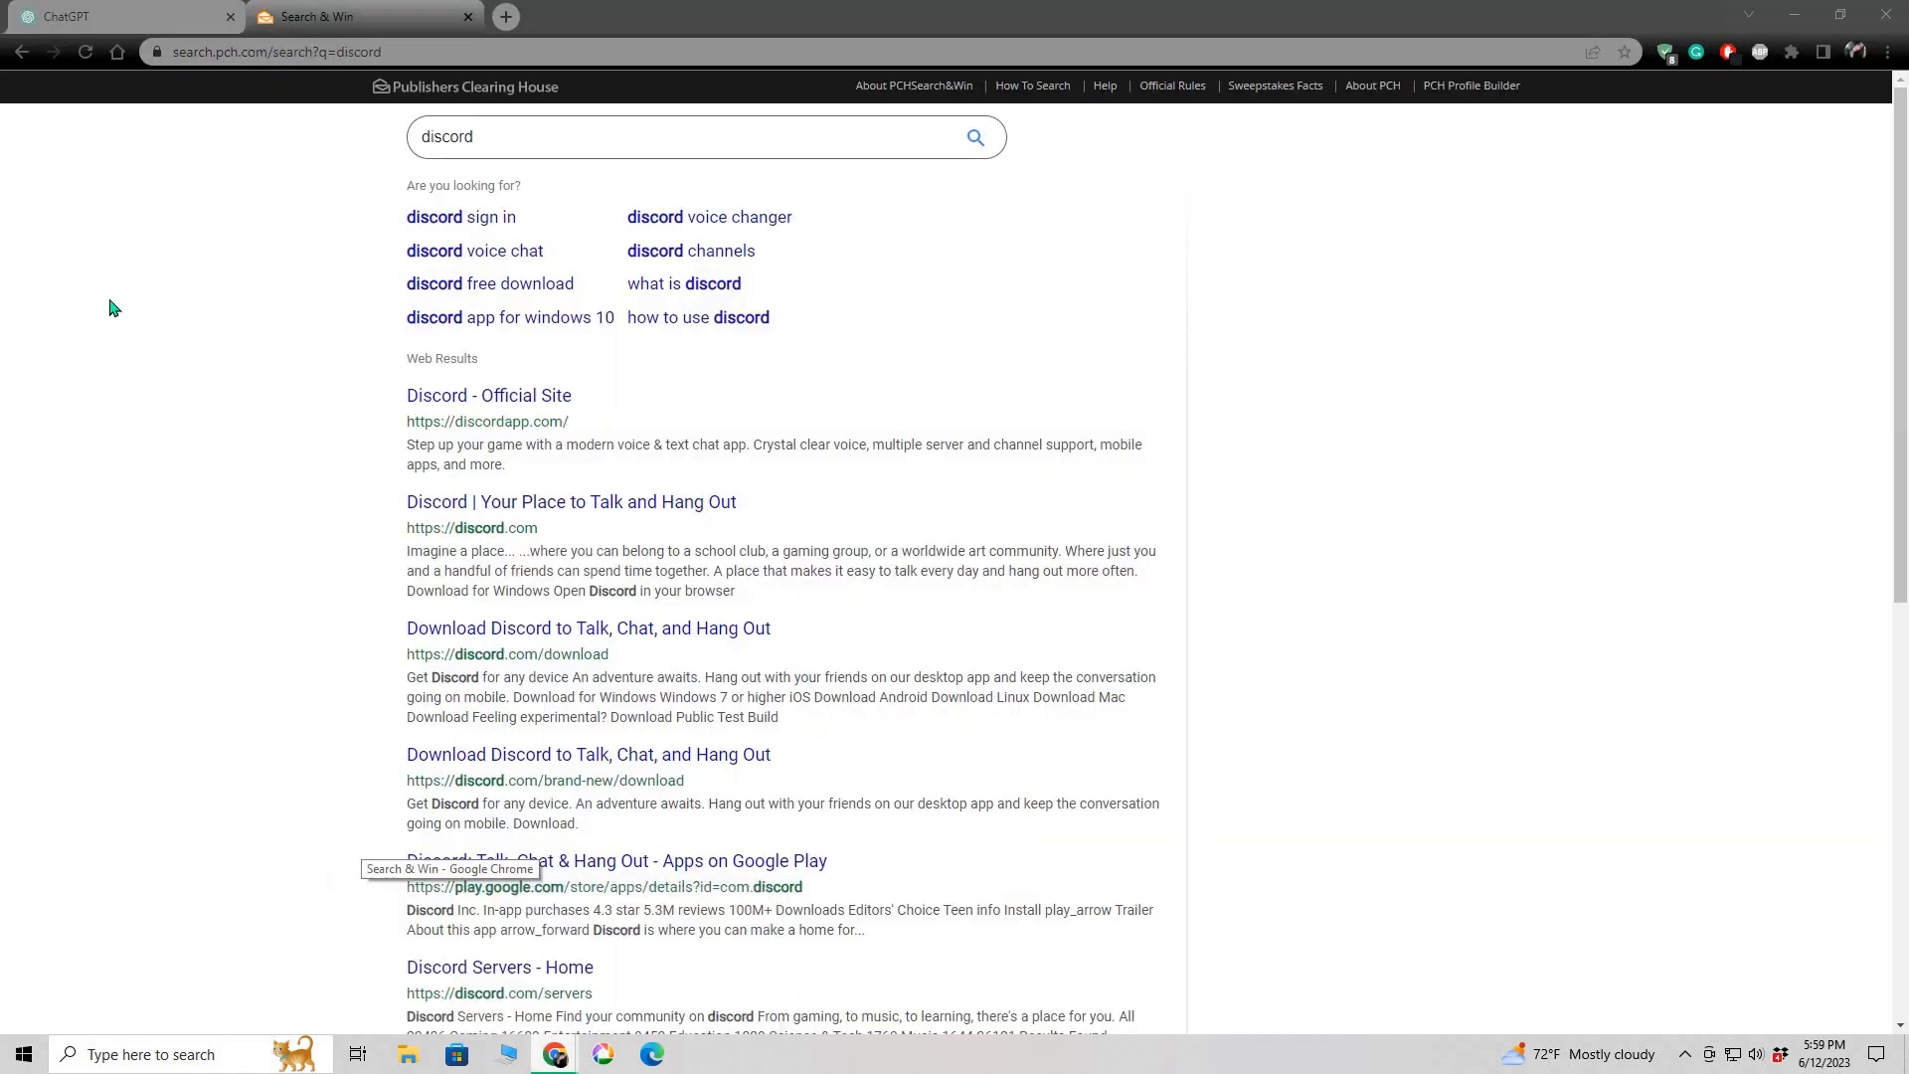
click(112, 14)
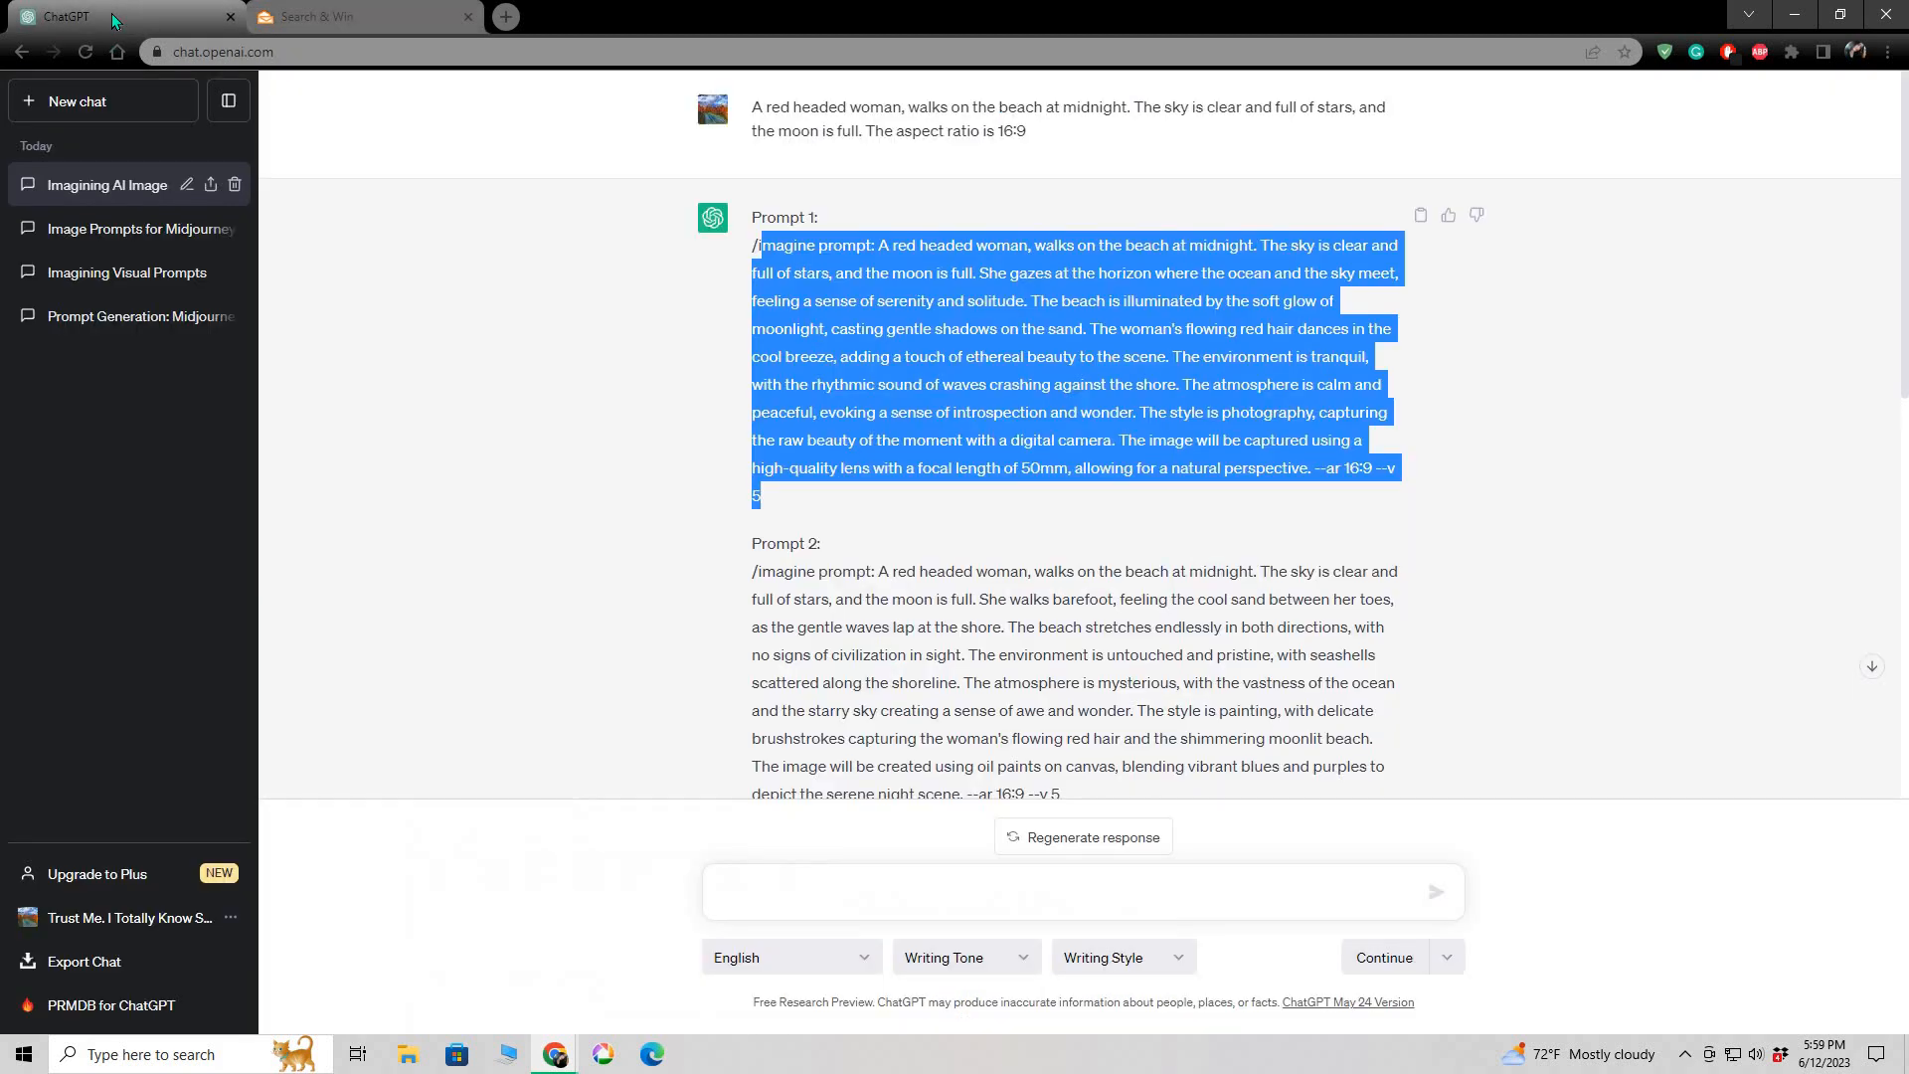
click(437, 415)
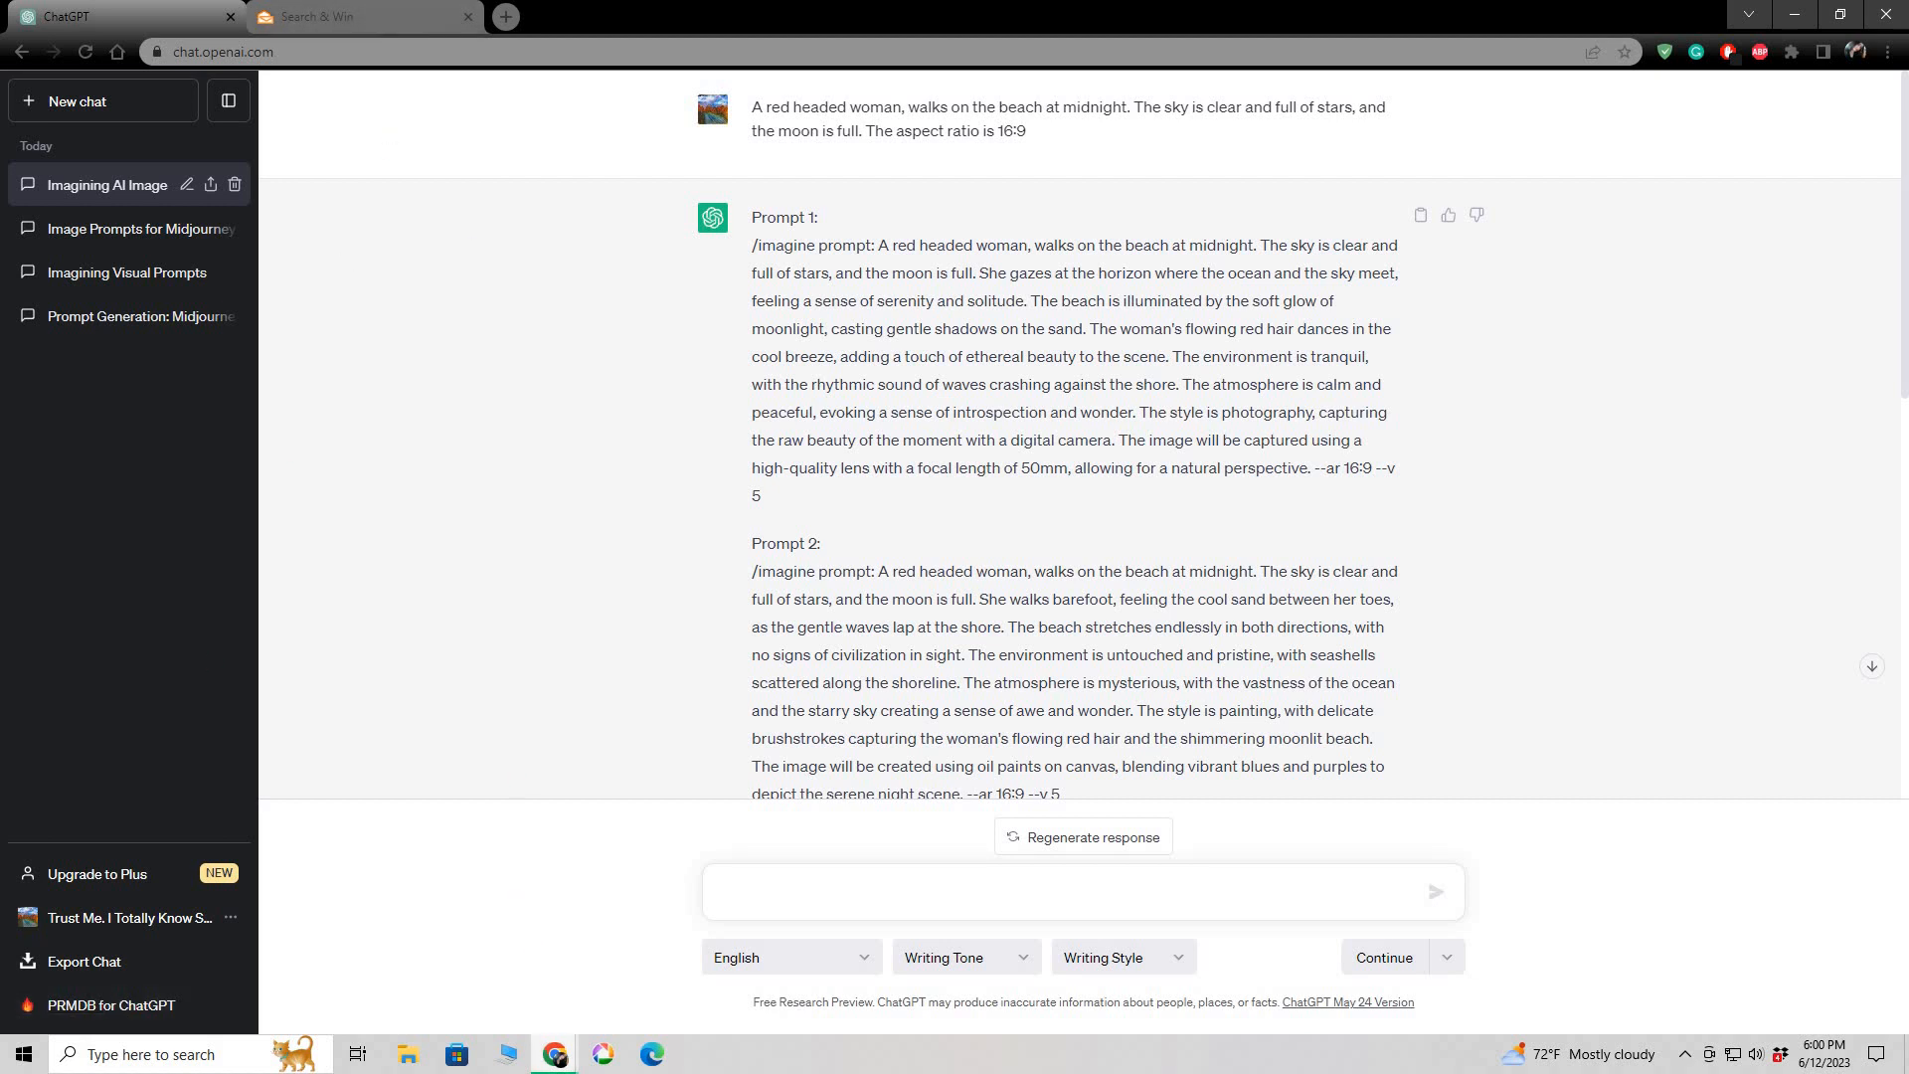
mouse_move(555, 1054)
click(669, 957)
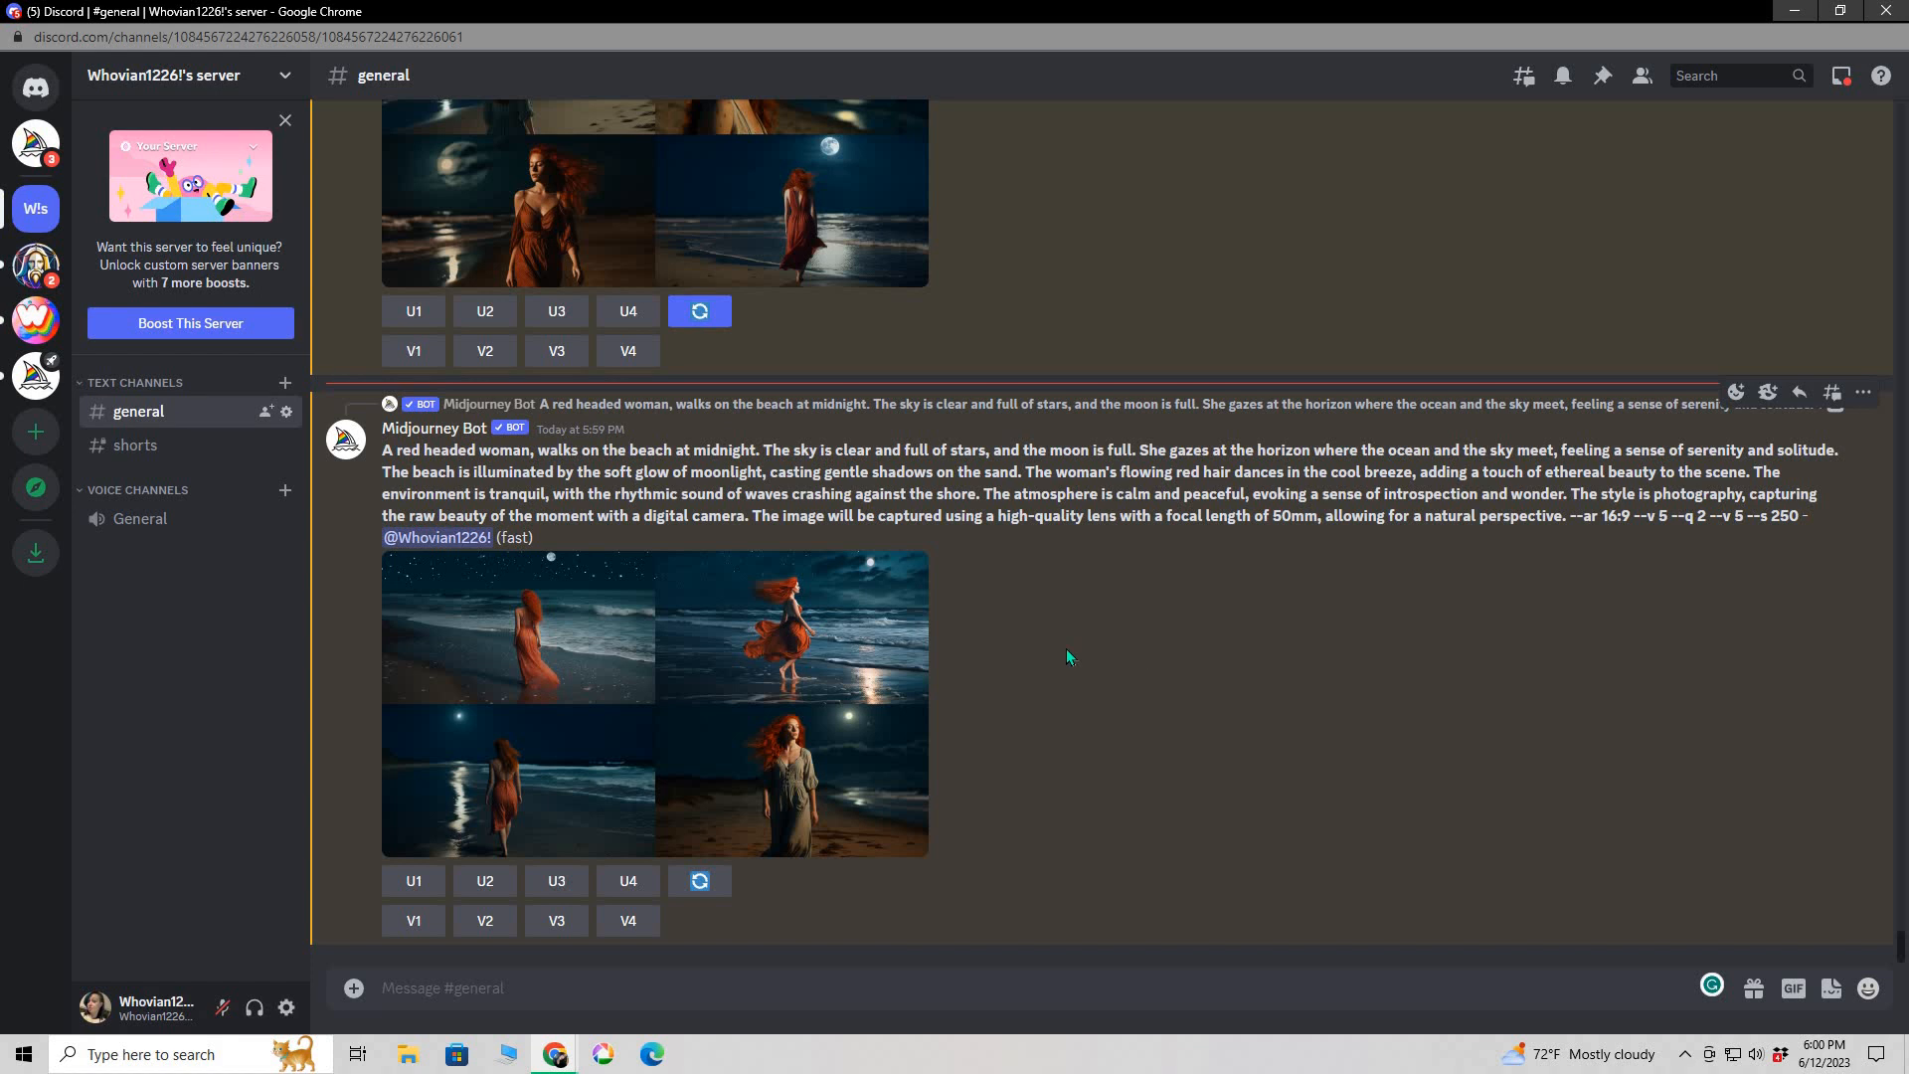
- Create variations of the first image in the rerolled grid and view both the rerolled and variation grids enlarged
click(414, 922)
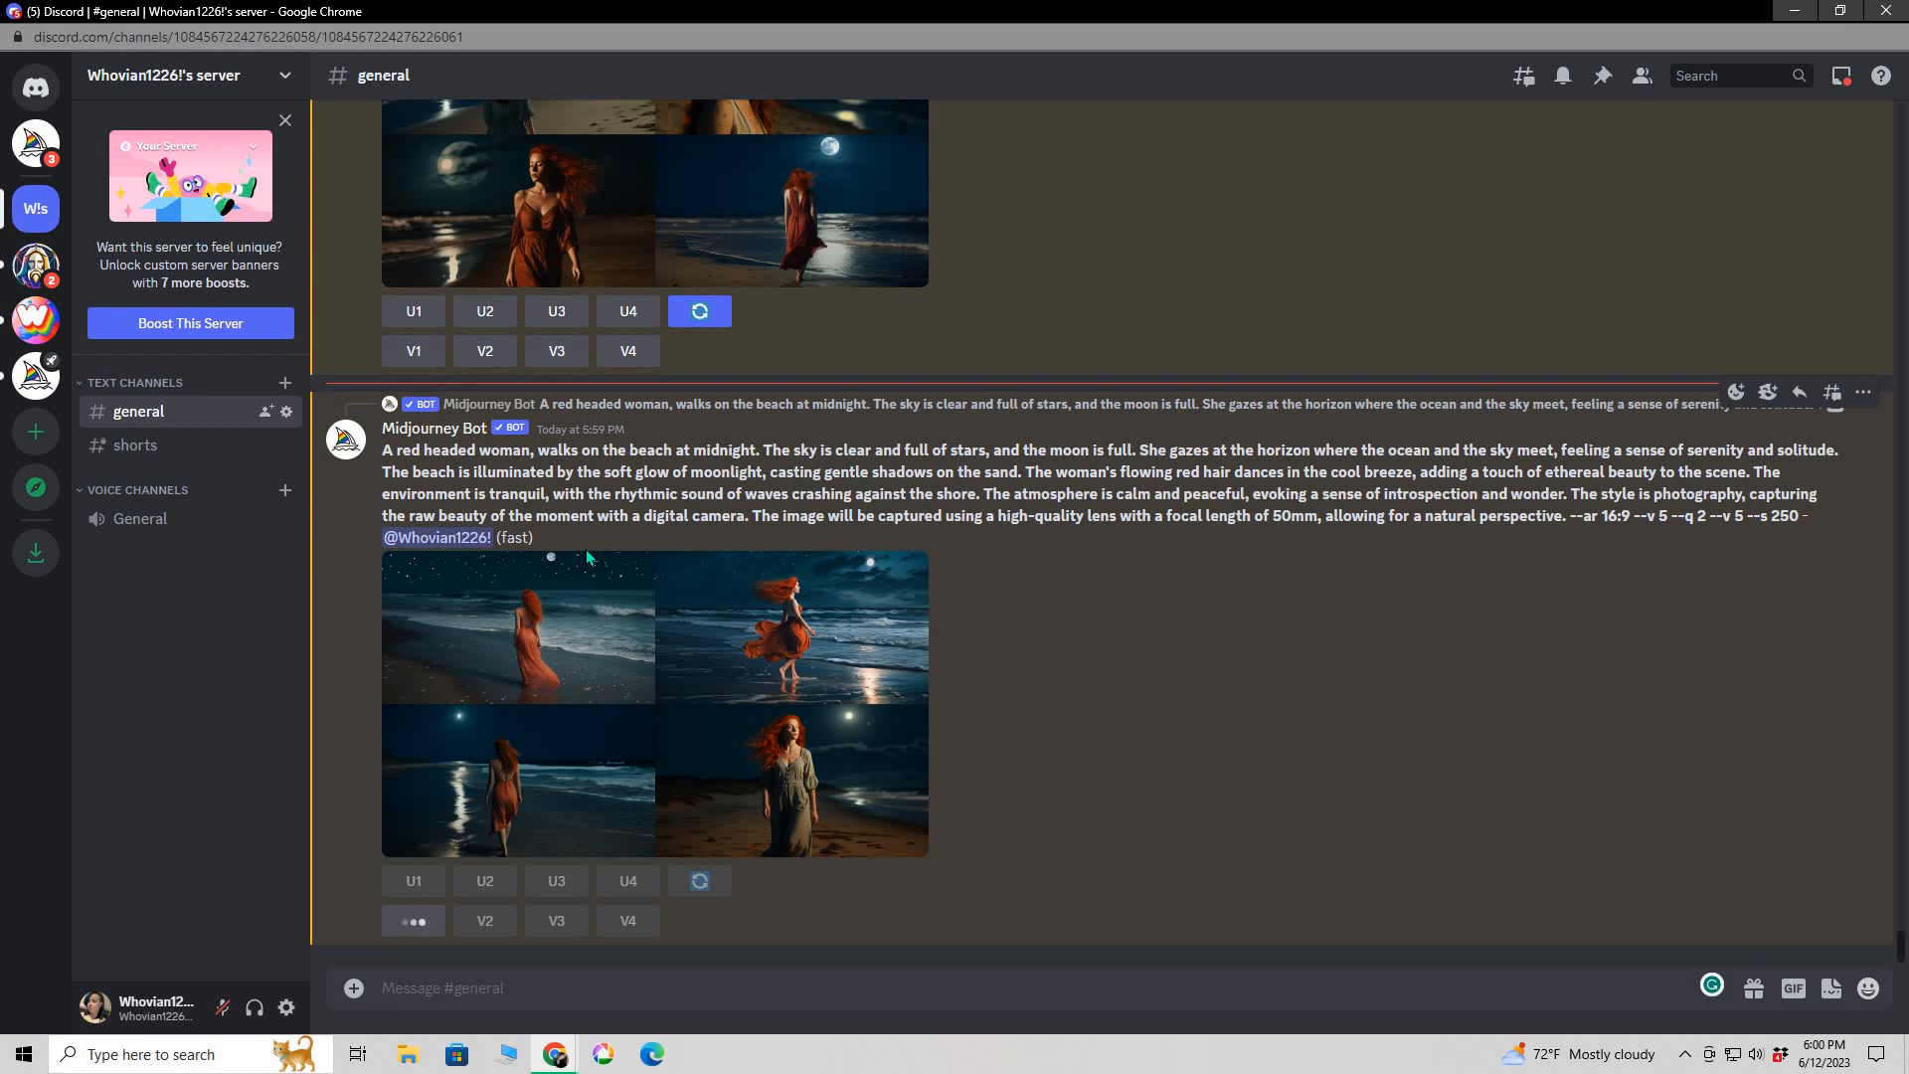
click(584, 658)
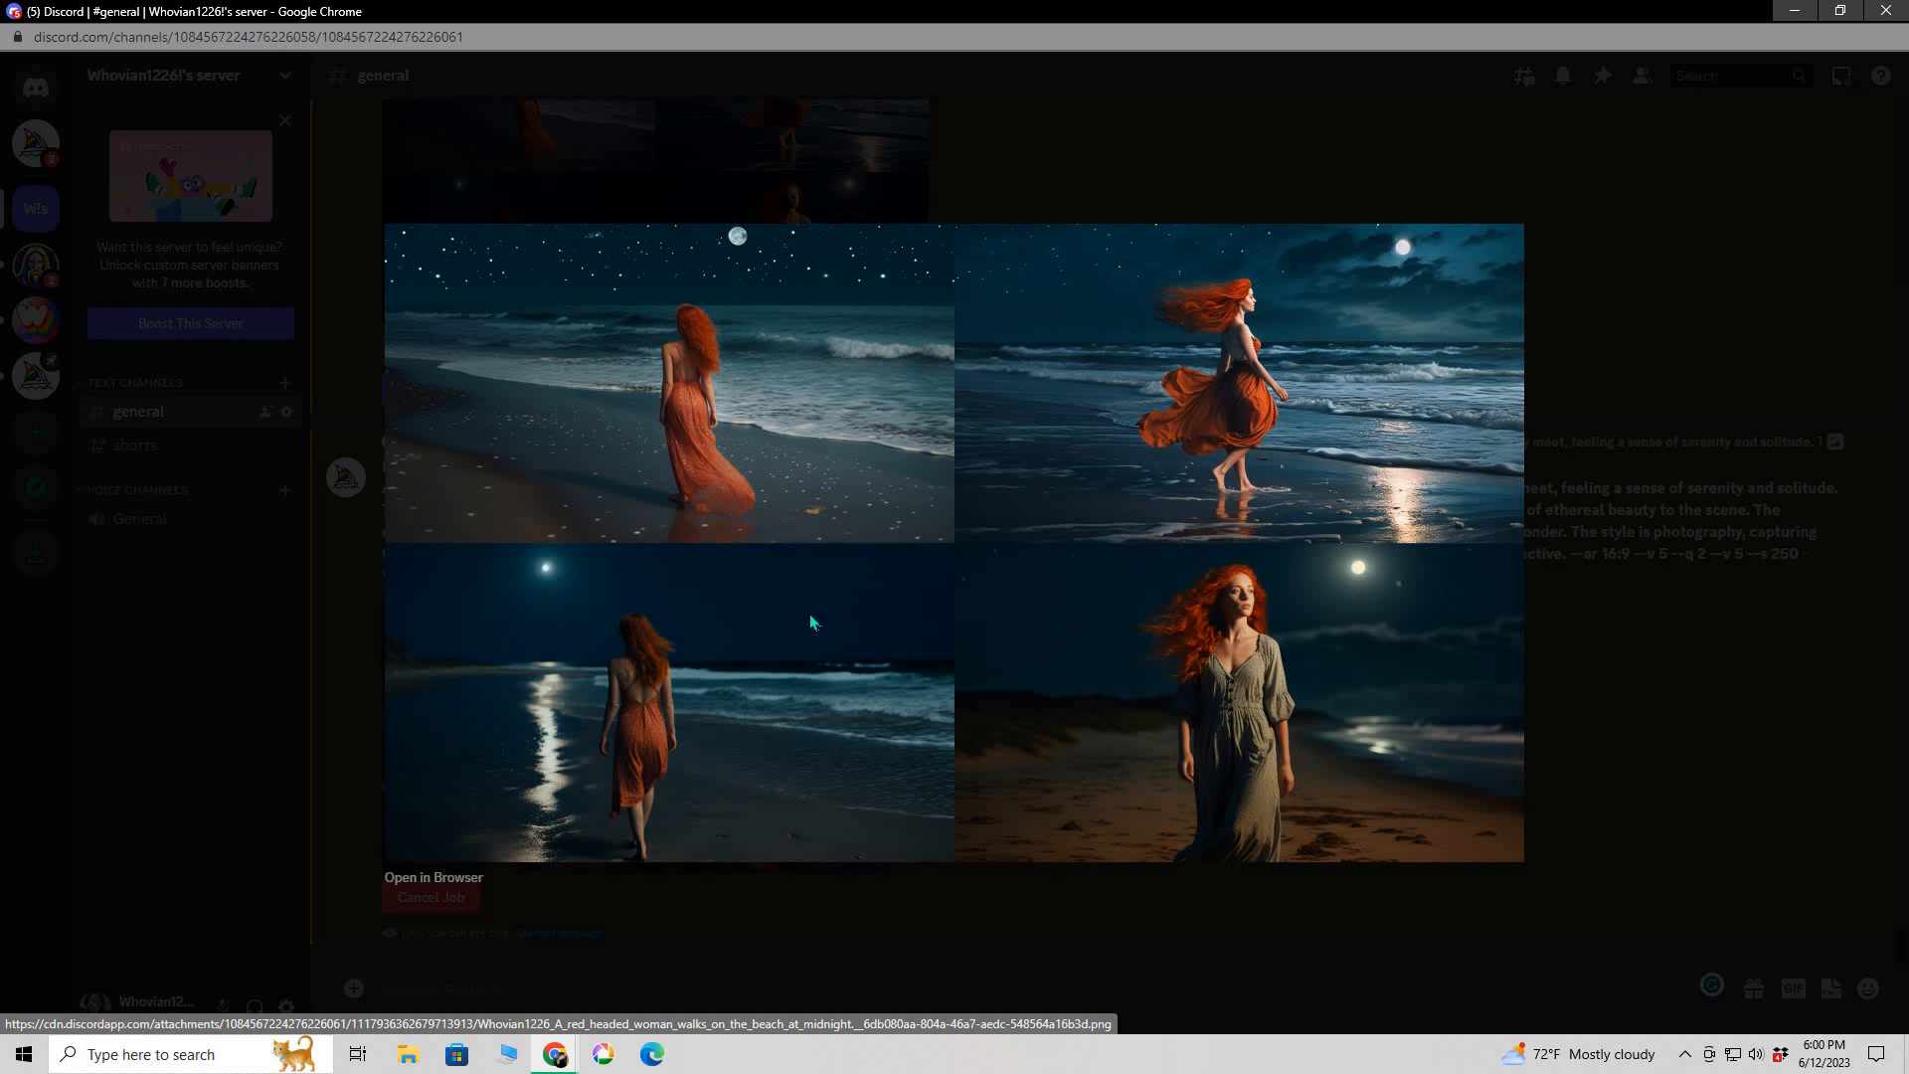
click(1649, 659)
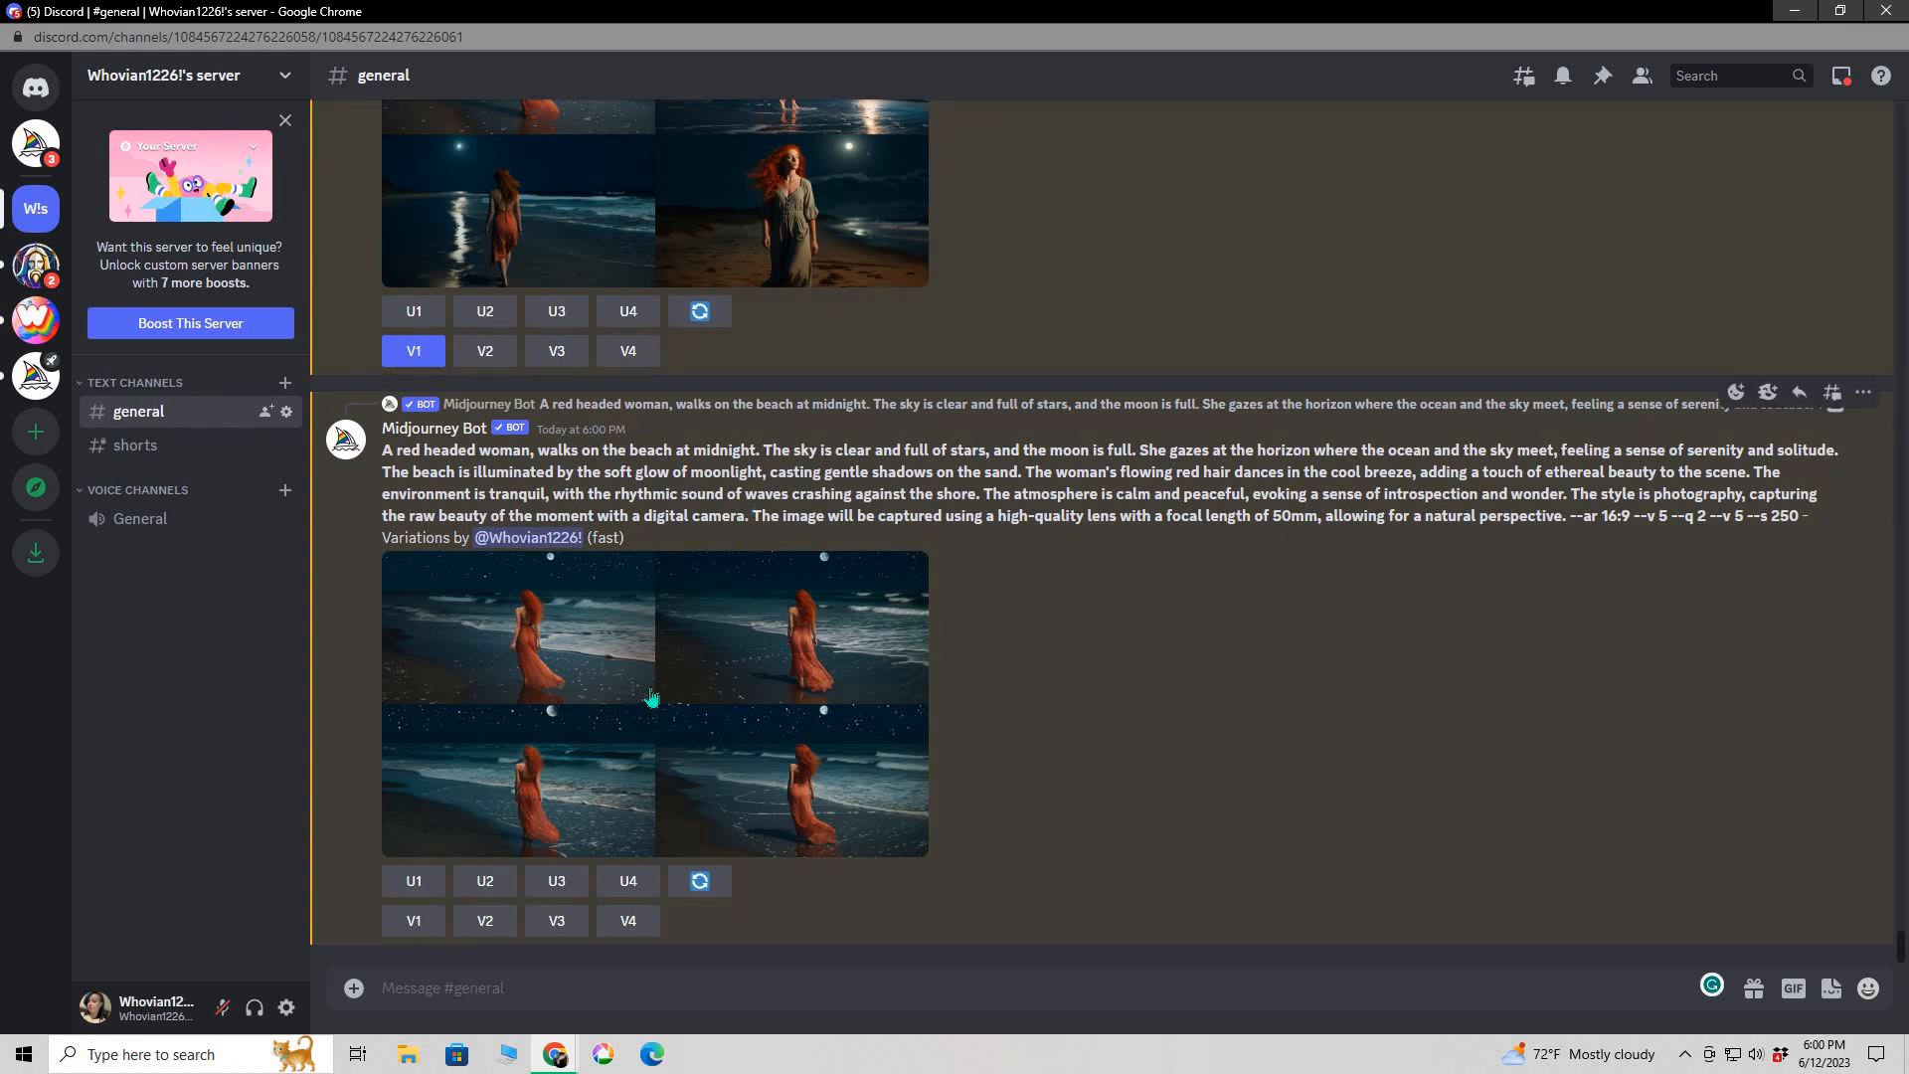
click(1256, 610)
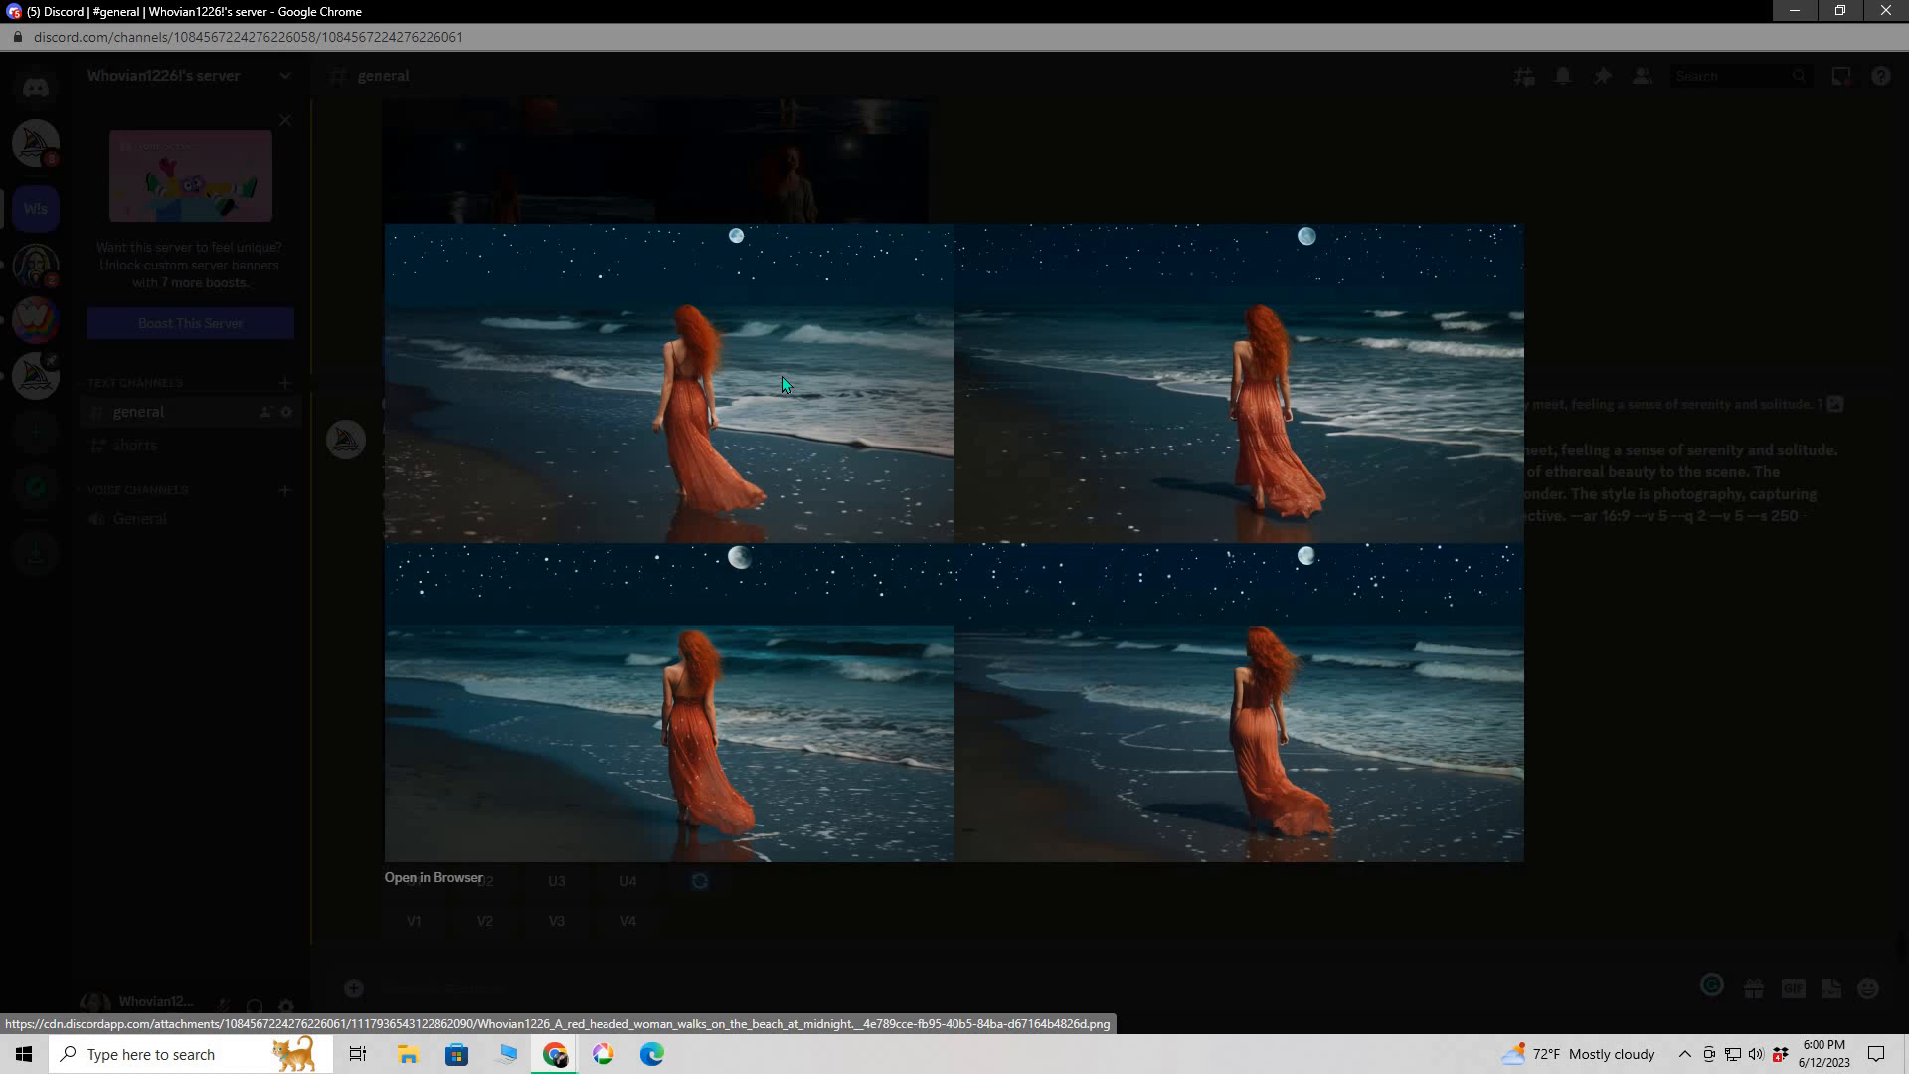
click(1681, 258)
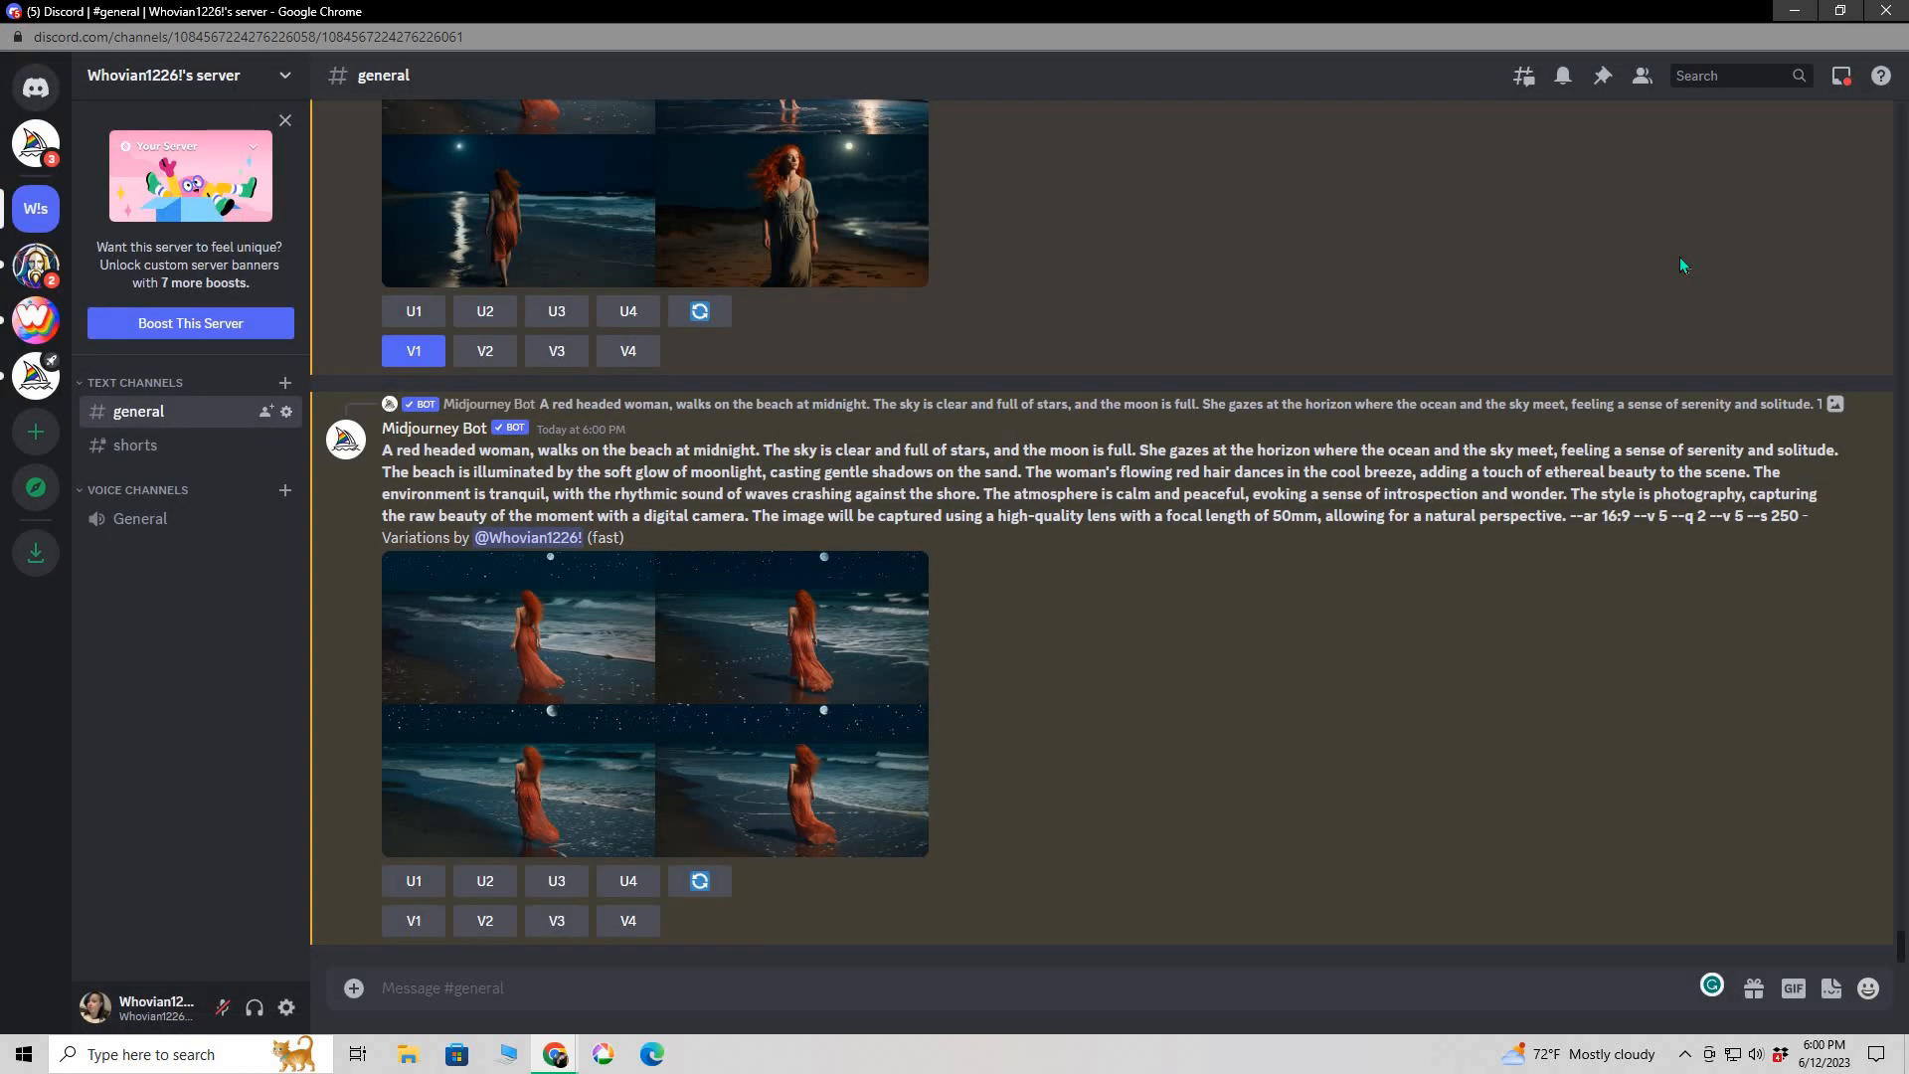